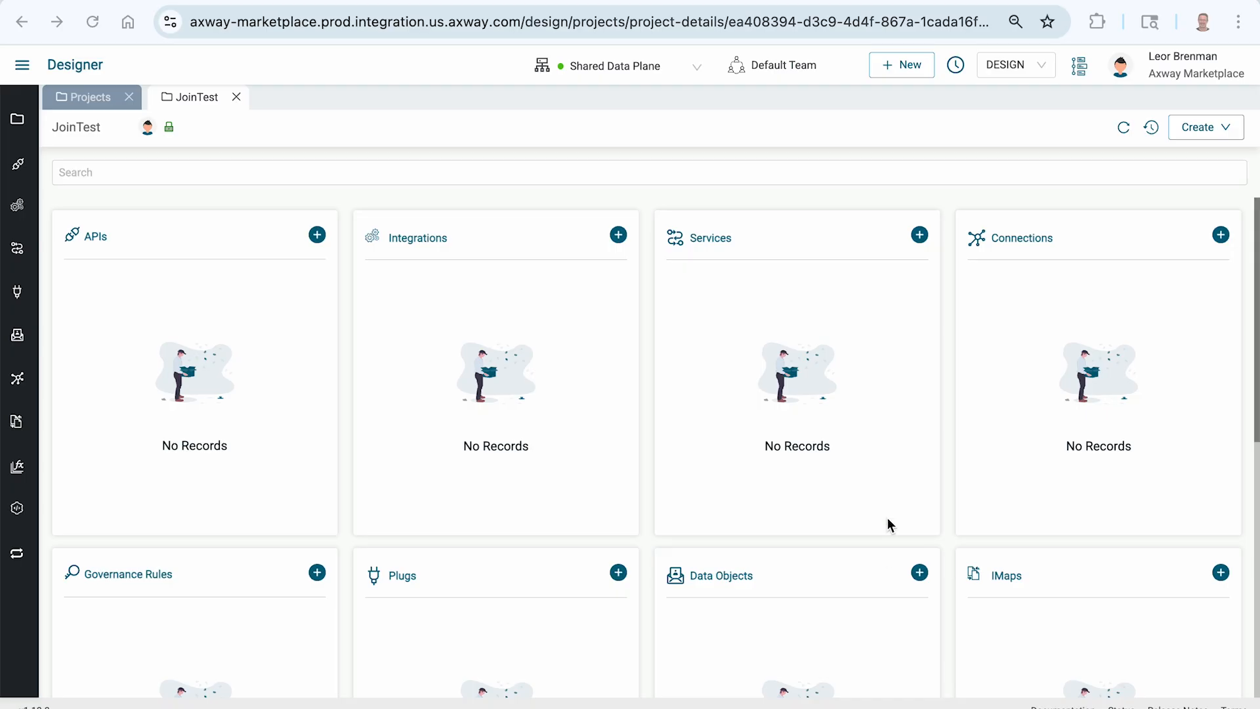
Switch to the code editor and examine the structure of the employees array in employee_array.json from beginning to end
{"action": "key", "text": "super+Tab"}
{"action": "key", "text": "super+Tab"}
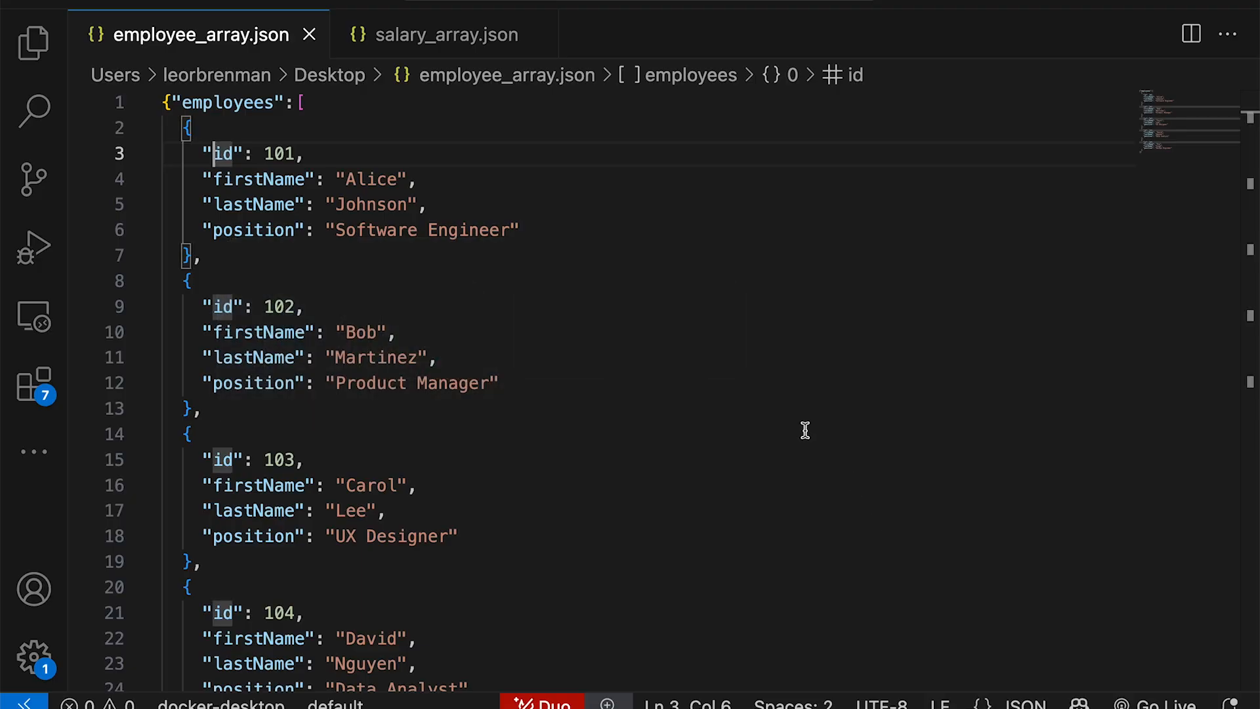
{"action": "left_click", "coordinate": [409, 230]}
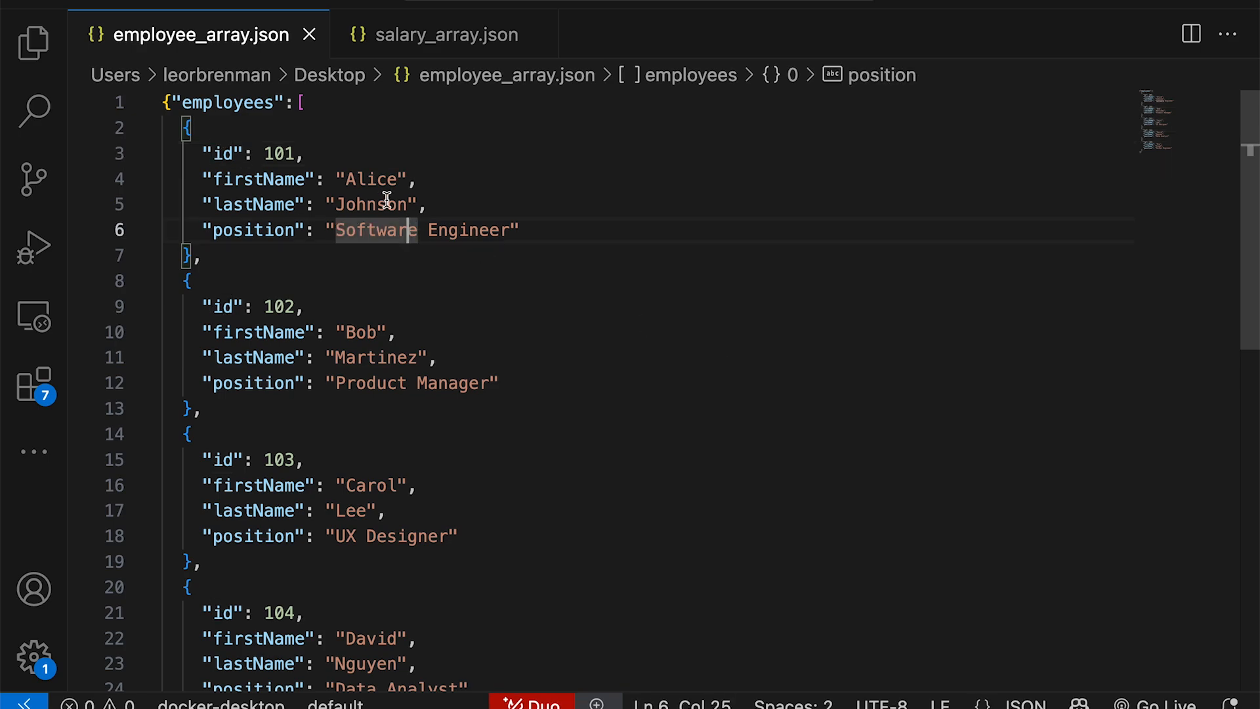
{"action": "left_click", "coordinate": [298, 103]}
{"action": "left_click_drag", "start_coordinate": [299, 103], "coordinate": [324, 419]}
{"action": "left_click", "coordinate": [772, 409]}
{"action": "scroll", "coordinate": [522, 286], "scroll_direction": "down", "scroll_amount": 4}
{"action": "scroll", "coordinate": [523, 286], "scroll_direction": "down", "scroll_amount": 4}
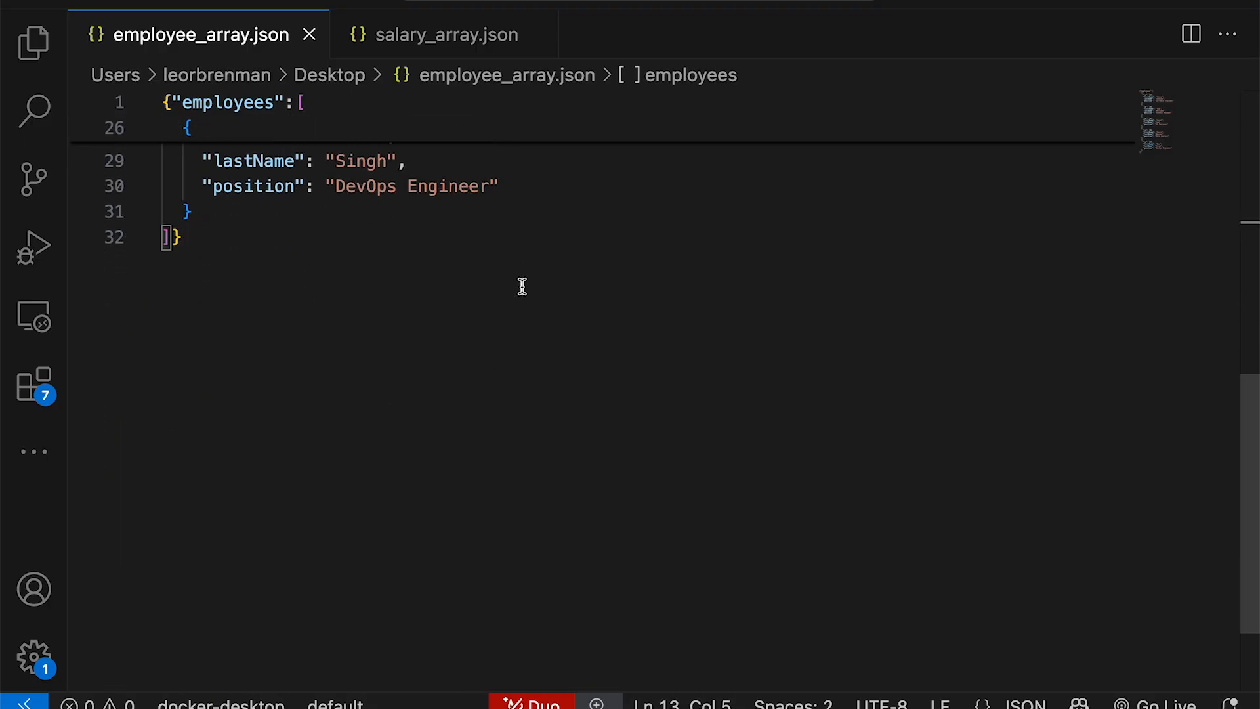
{"action": "scroll", "coordinate": [520, 284], "scroll_direction": "up", "scroll_amount": 3}
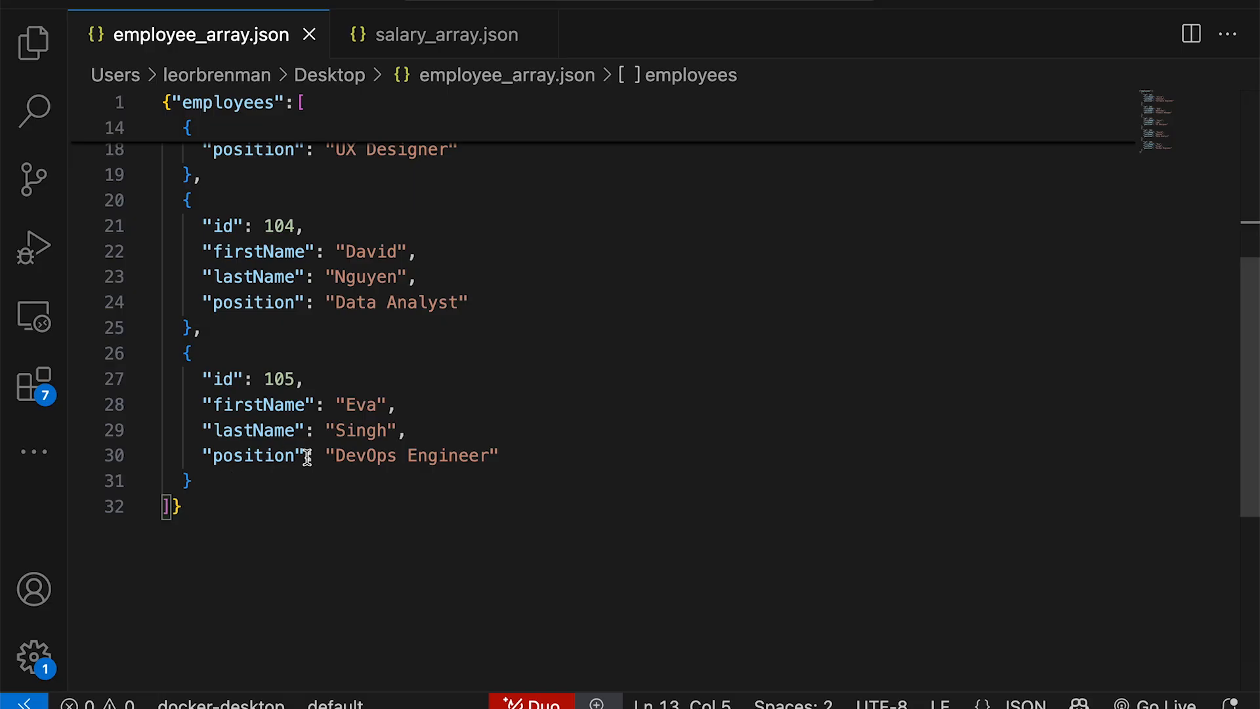
{"action": "scroll", "coordinate": [302, 455], "scroll_direction": "up", "scroll_amount": 5}
Open salary_array.json and examine the full salaries array, including the id, salary and currency fields of its entries
{"action": "left_click", "coordinate": [426, 51]}
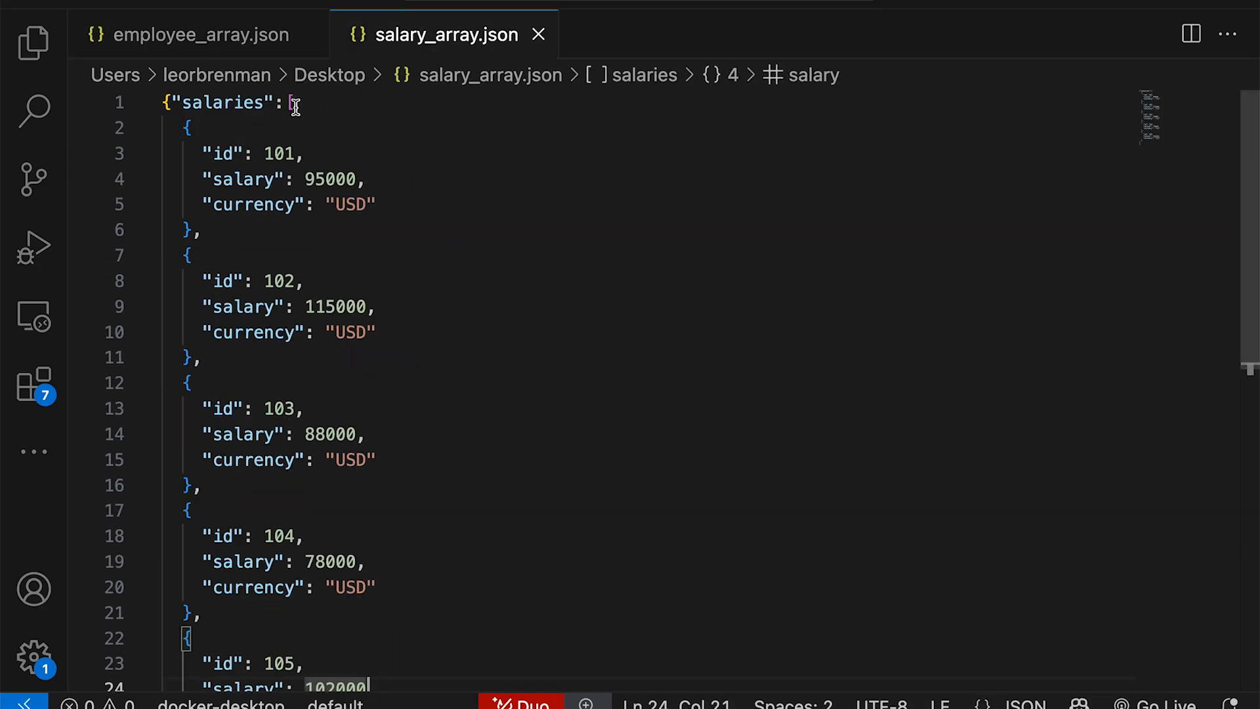
{"action": "left_click_drag", "start_coordinate": [286, 102], "coordinate": [299, 478]}
{"action": "scroll", "coordinate": [299, 478], "scroll_direction": "down", "scroll_amount": 5}
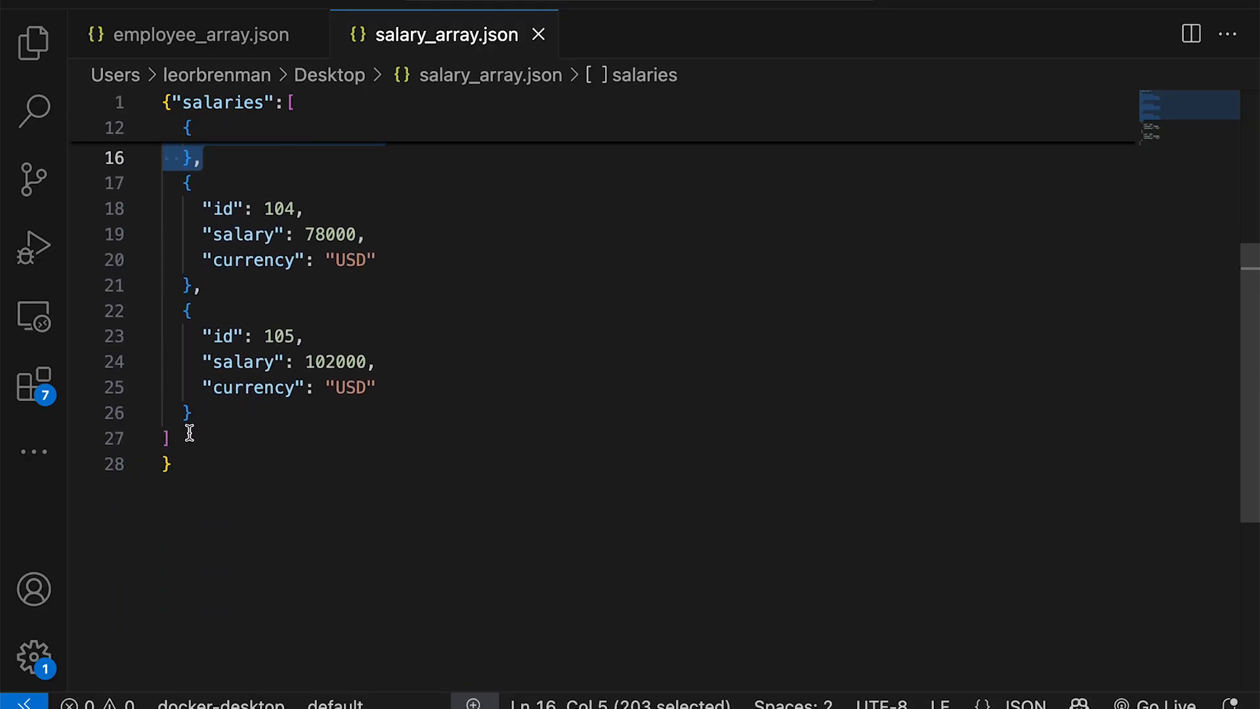
{"action": "left_click", "coordinate": [187, 435], "text": "shift"}
{"action": "scroll", "coordinate": [302, 402], "scroll_direction": "up", "scroll_amount": 5}
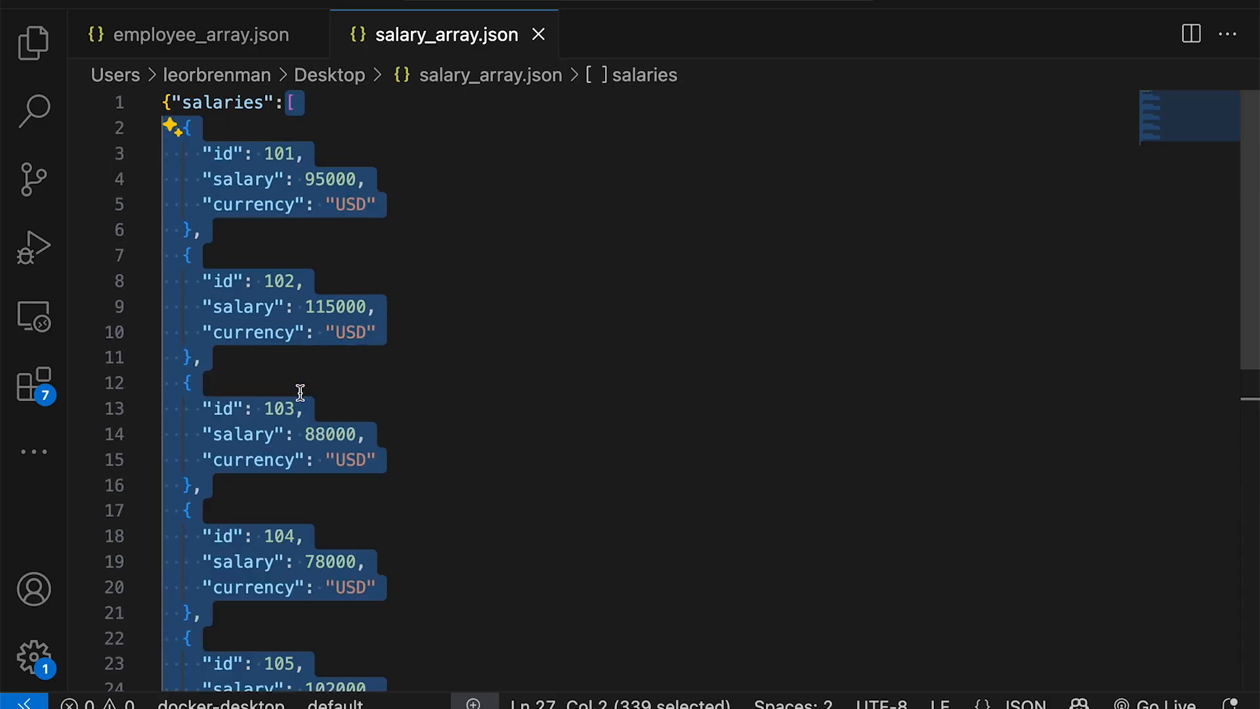
{"action": "left_click", "coordinate": [383, 281]}
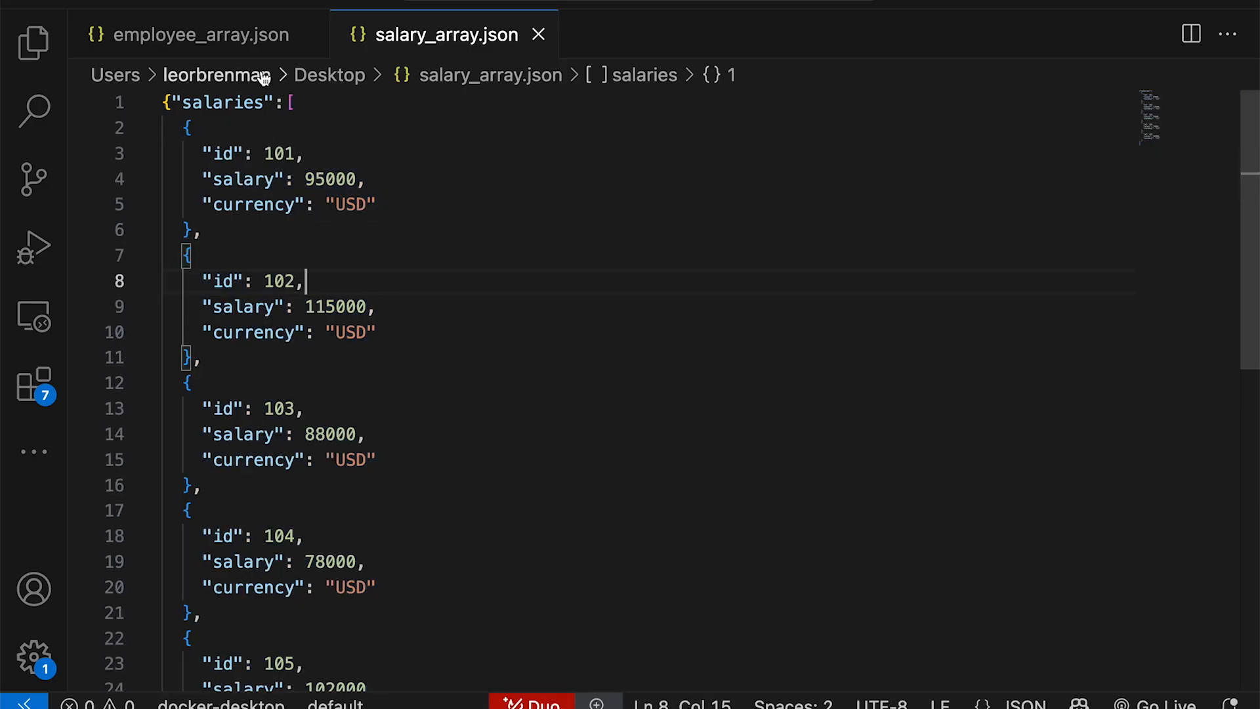
Compare employee_array.json with salary_array.json, checking the id field that the entries of both arrays share
{"action": "left_click", "coordinate": [202, 40]}
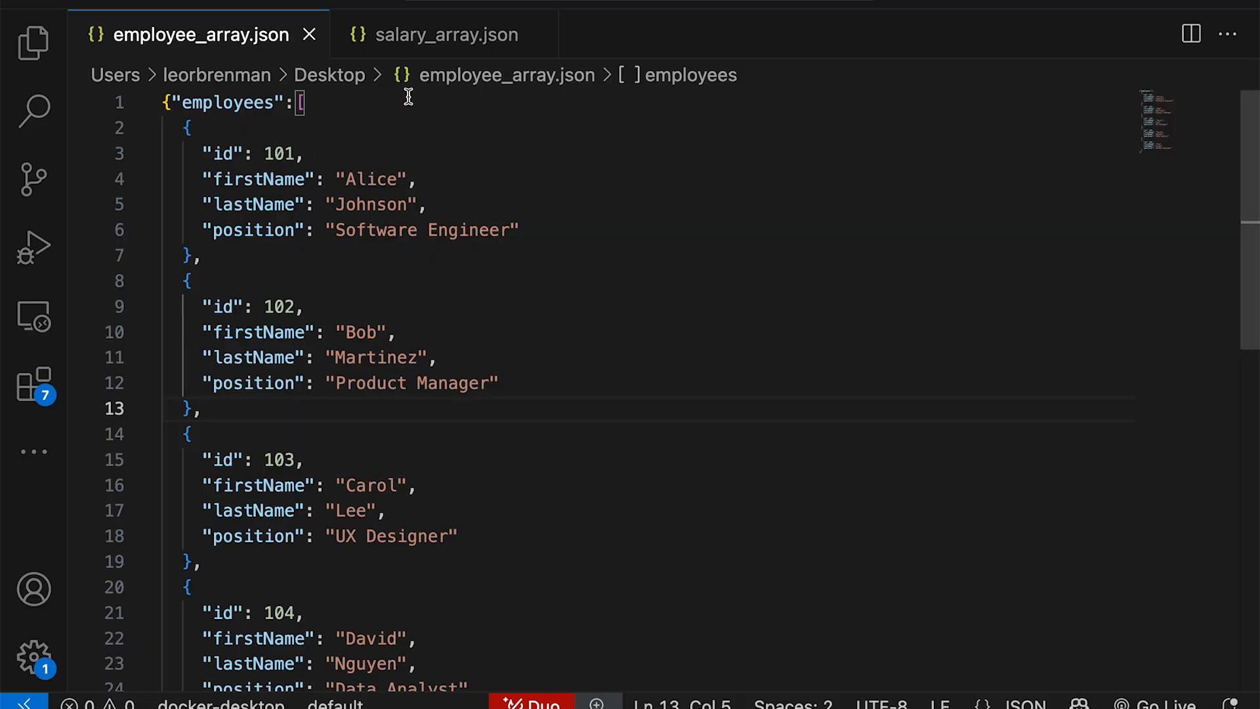
{"action": "left_click", "coordinate": [454, 41]}
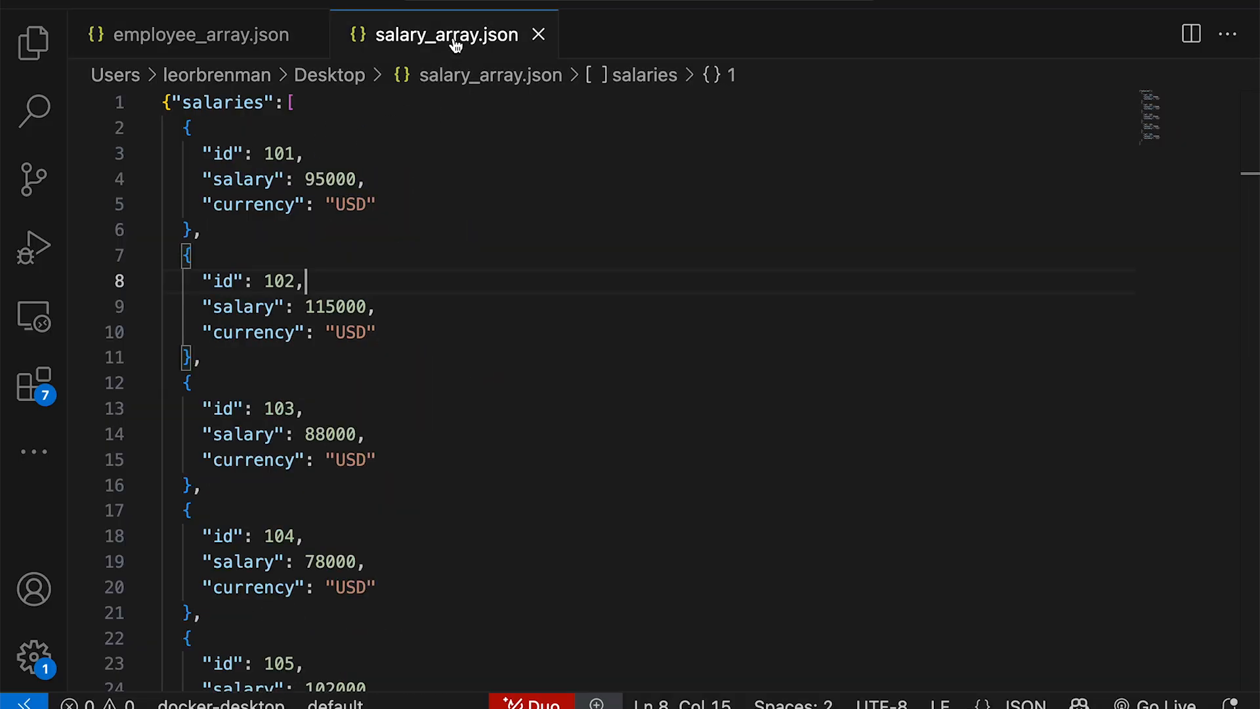
{"action": "key", "text": "super+Tab"}
{"action": "key", "text": "super+shift+Tab"}
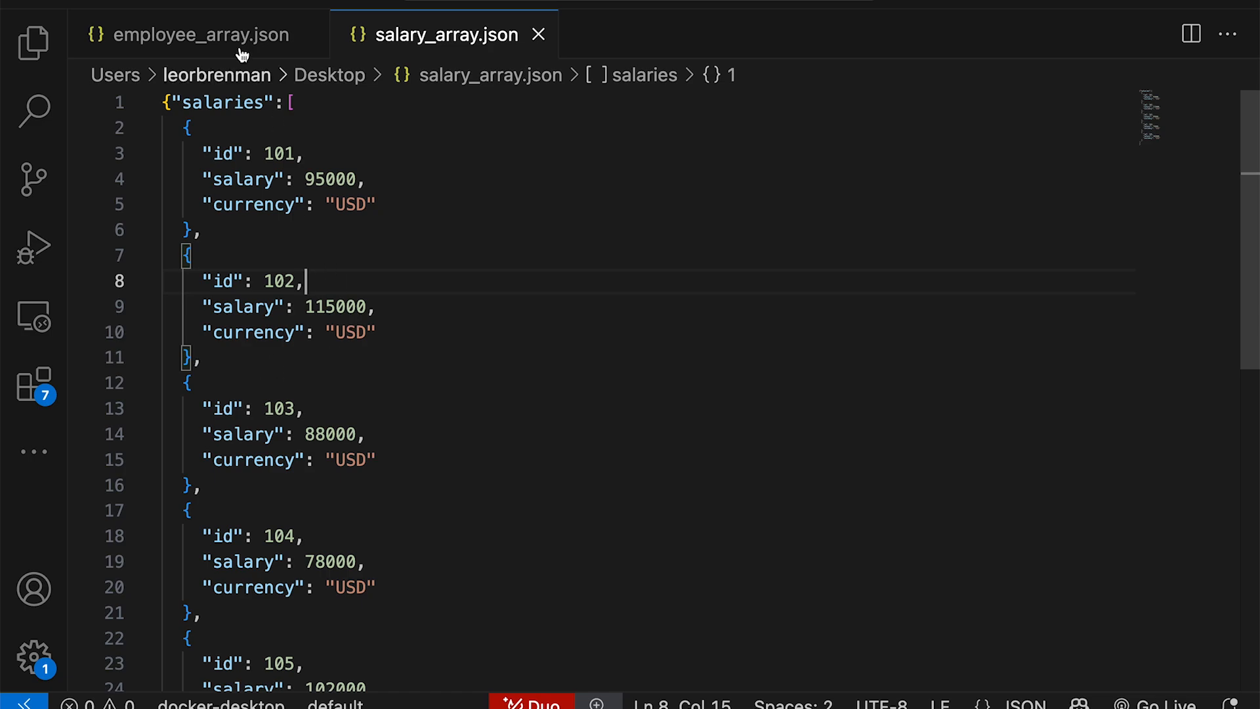
{"action": "left_click", "coordinate": [195, 40]}
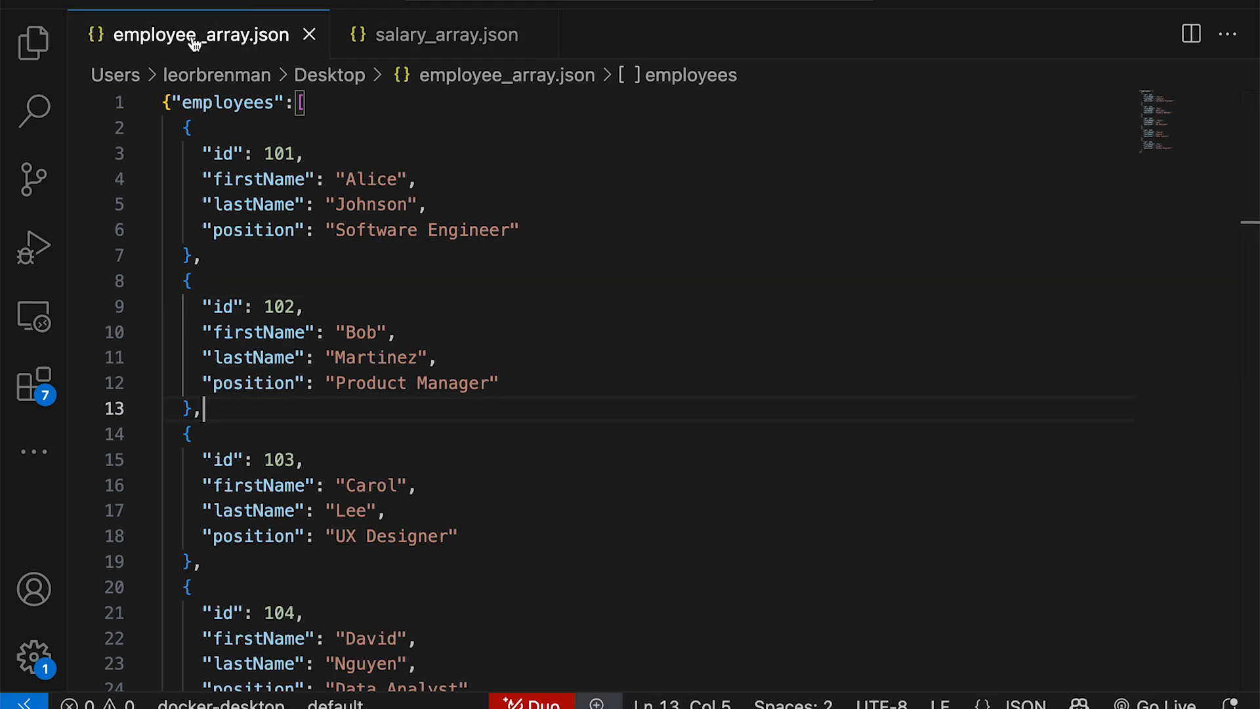
Switch back to Designer in the browser and create an integration named test in the JoinTest project
{"action": "key", "text": "super+Tab"}
{"action": "key", "text": "super+Tab"}
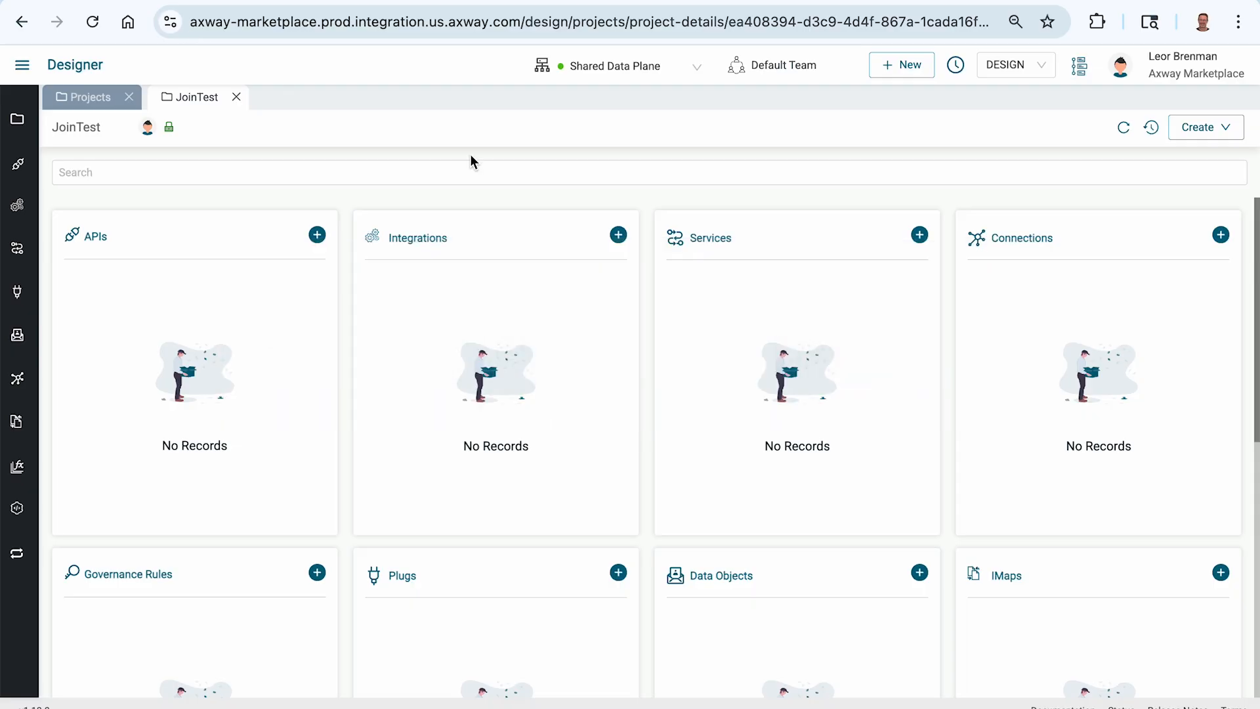
{"action": "scroll", "coordinate": [697, 446], "scroll_direction": "down", "scroll_amount": 8}
{"action": "scroll", "coordinate": [700, 472], "scroll_direction": "up", "scroll_amount": 8}
{"action": "left_click", "coordinate": [618, 235]}
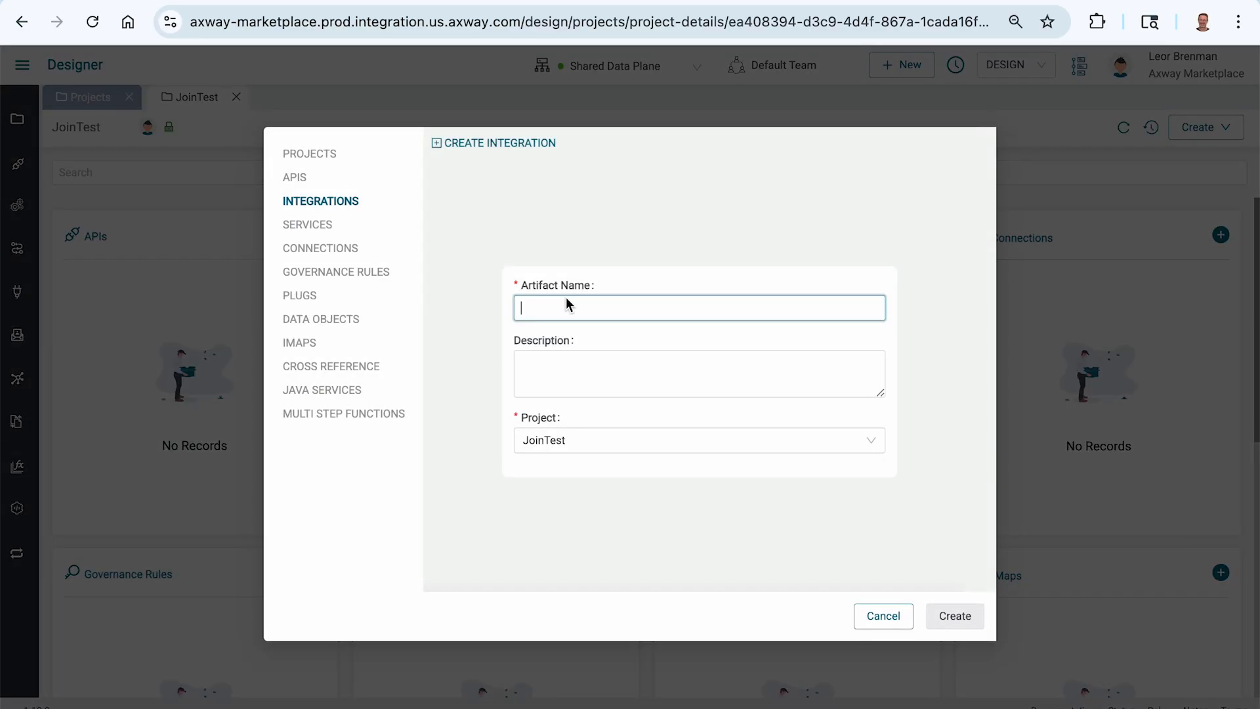
{"action": "type", "text": "test"}
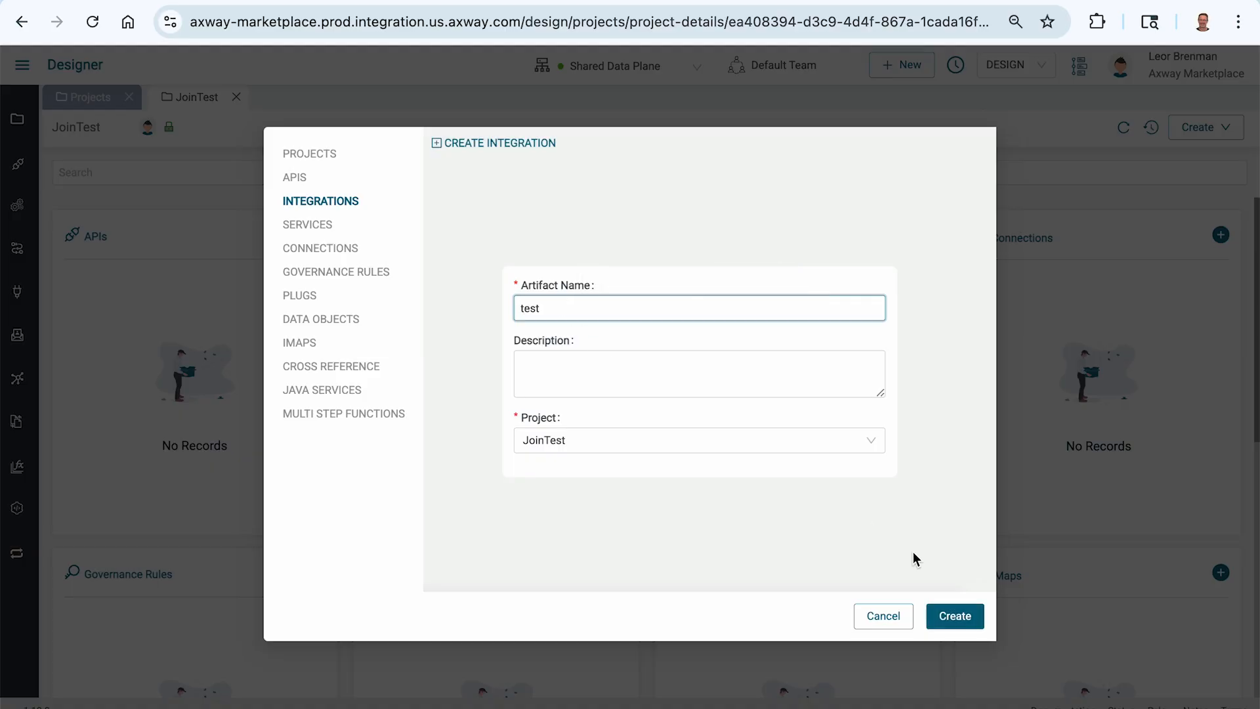
{"action": "left_click", "coordinate": [945, 617]}
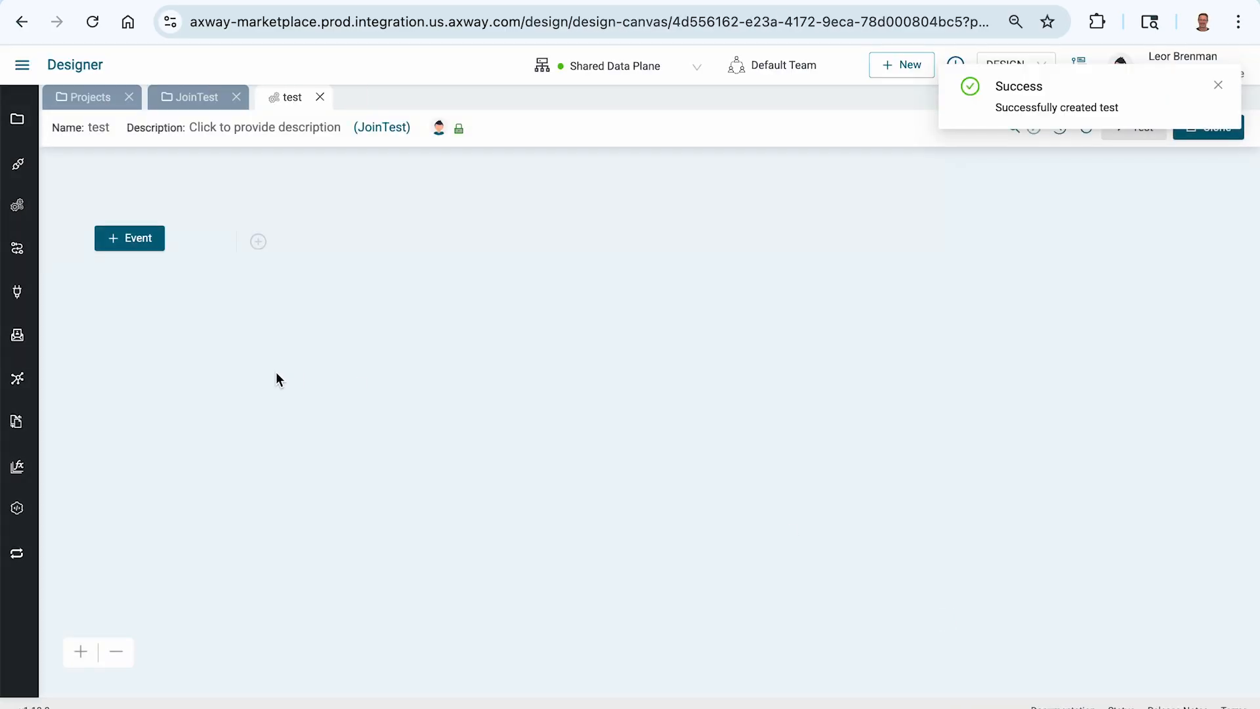
Add a Scheduler event as the start of the integration and save it with a simple interval of 60 seconds
{"action": "left_click", "coordinate": [117, 244]}
{"action": "left_click", "coordinate": [1037, 189]}
{"action": "type", "text": "scheduler"}
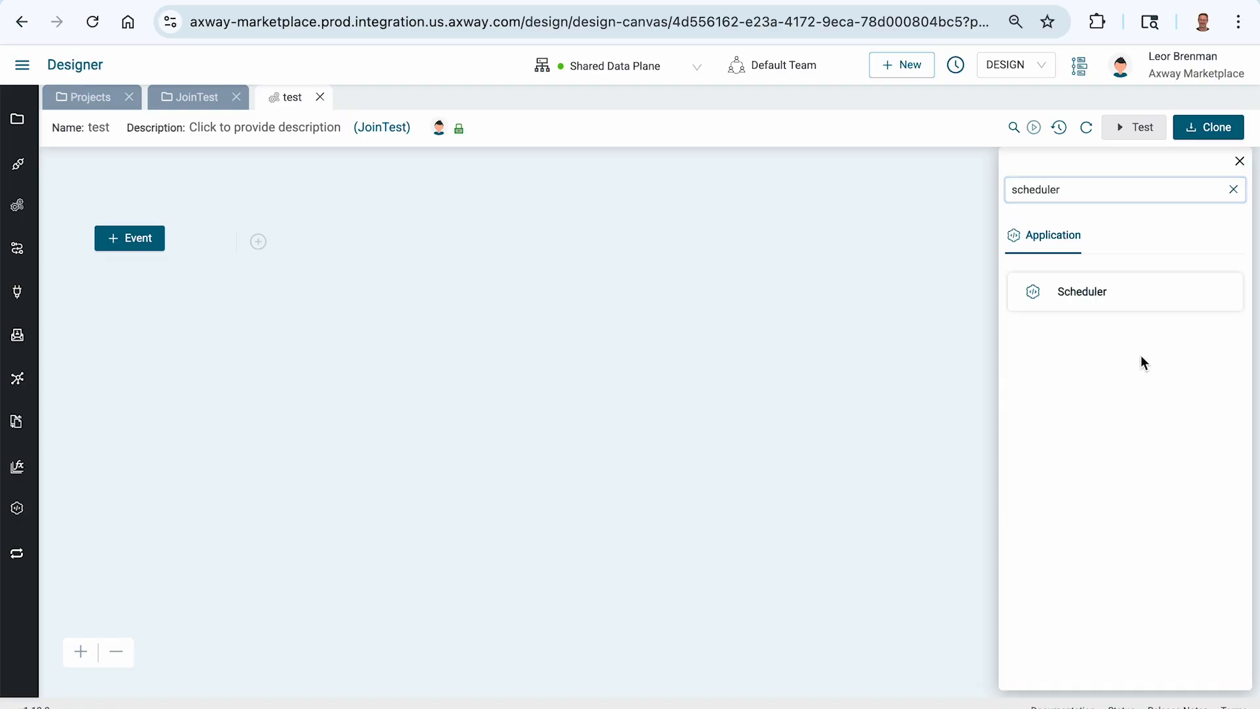
{"action": "left_click", "coordinate": [1081, 292]}
{"action": "left_click", "coordinate": [1080, 323]}
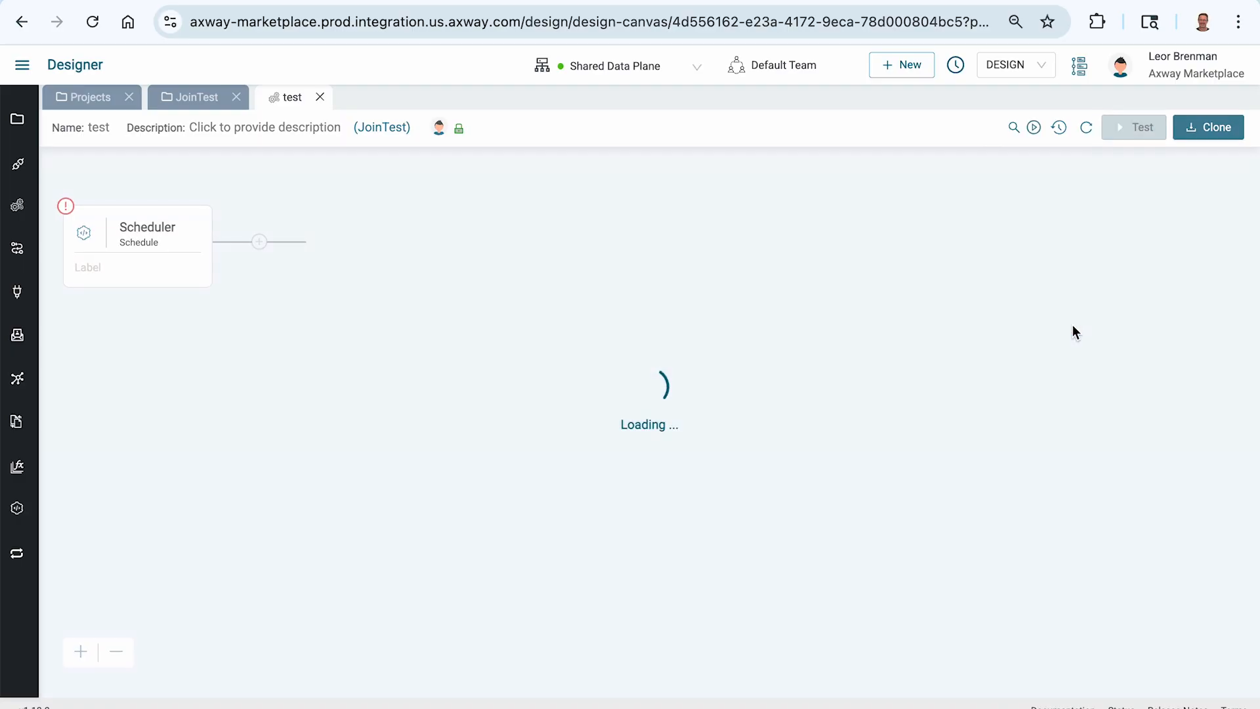
{"action": "left_click", "coordinate": [634, 177]}
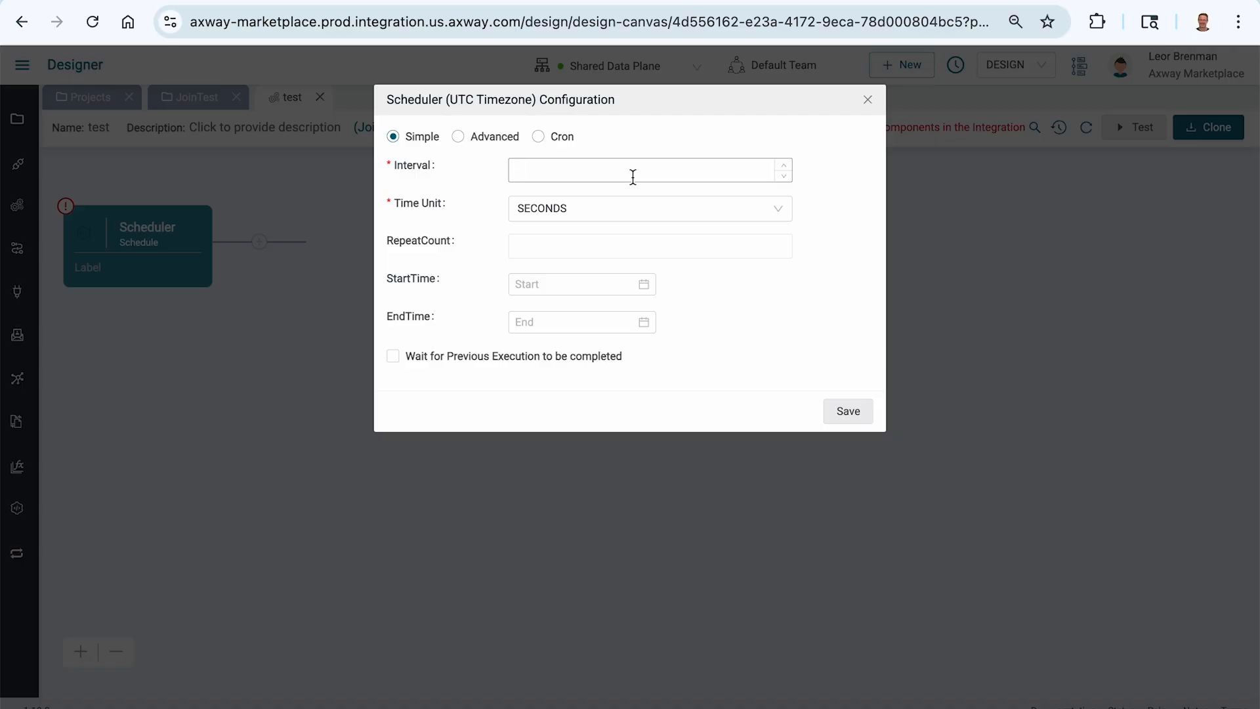
{"action": "type", "text": "60"}
{"action": "left_click", "coordinate": [846, 412]}
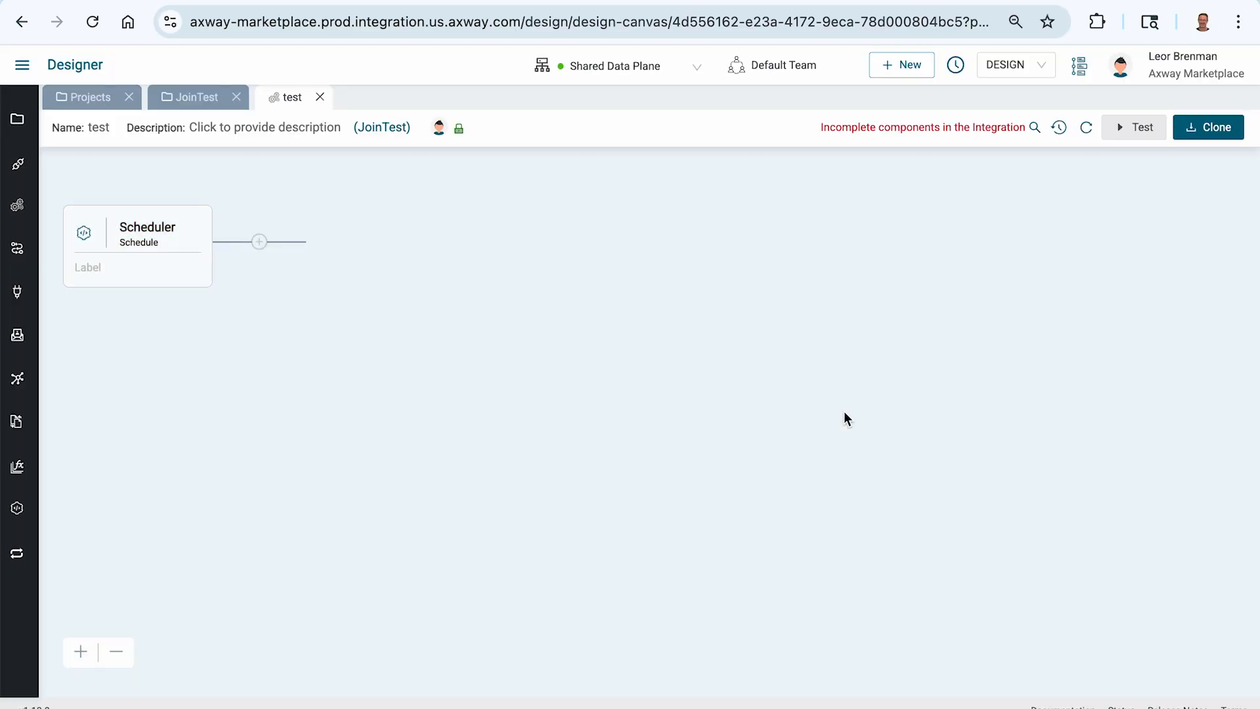
Add a Map component directly after the Scheduler in the integration flow
{"action": "left_click", "coordinate": [262, 243]}
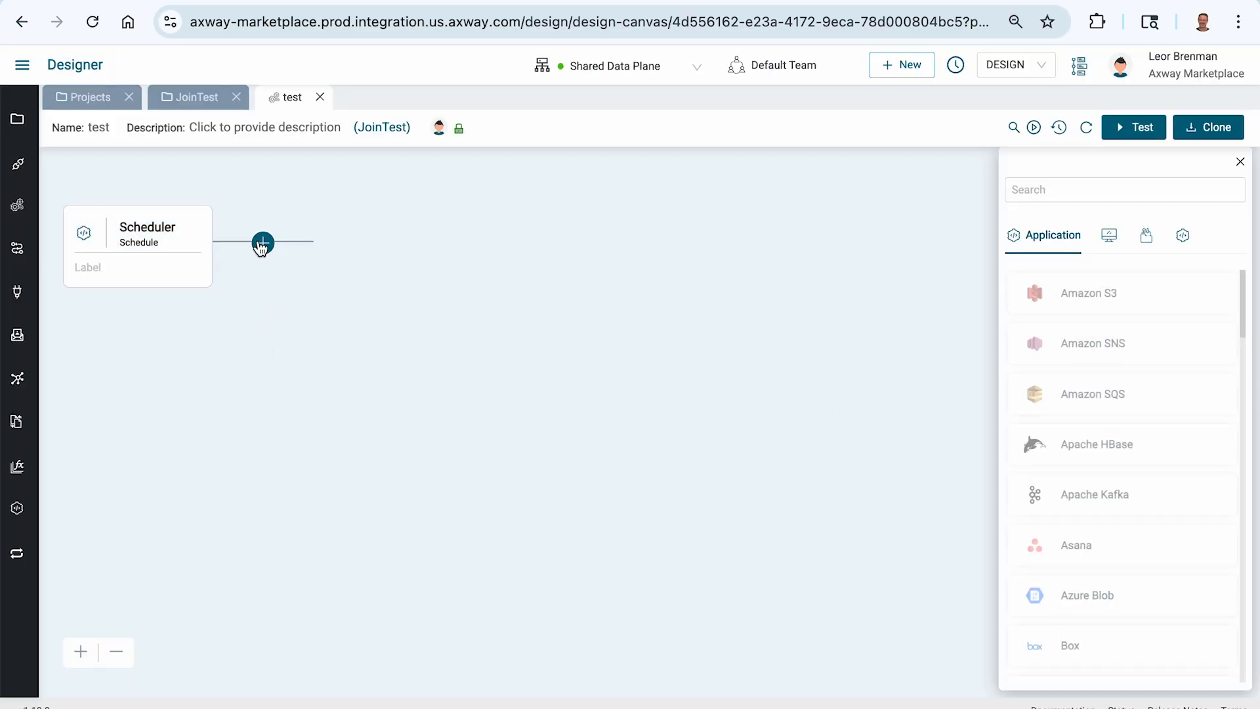
{"action": "left_click", "coordinate": [1032, 192]}
{"action": "type", "text": "map"}
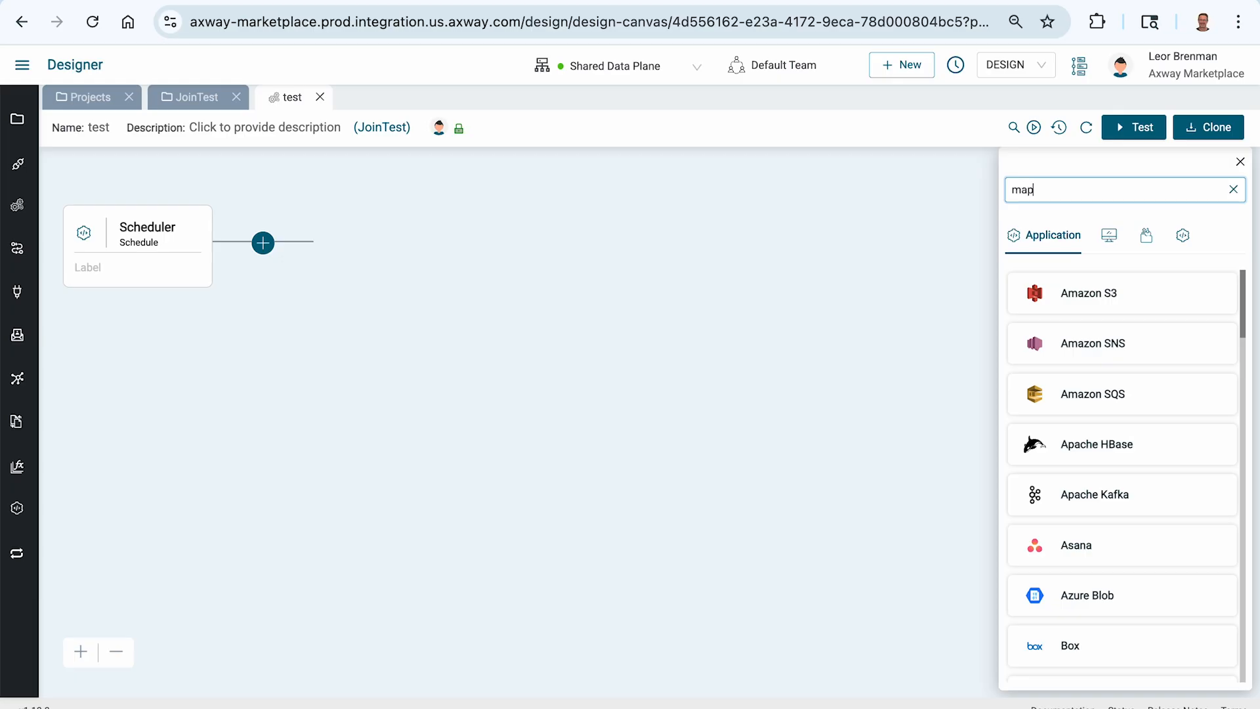
{"action": "left_click", "coordinate": [1058, 359]}
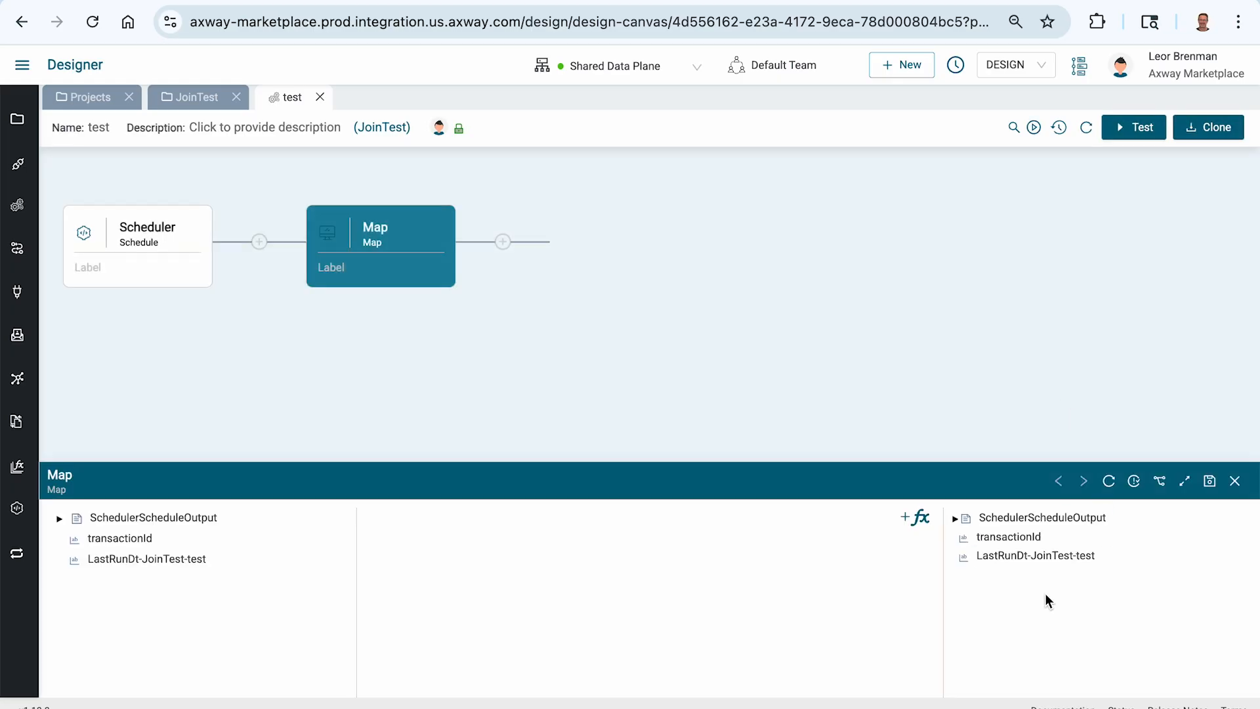
Add a String variable named employeesarraystring to the output side of the Map
{"action": "right_click", "coordinate": [1010, 603]}
{"action": "mouse_move", "coordinate": [1028, 620]}
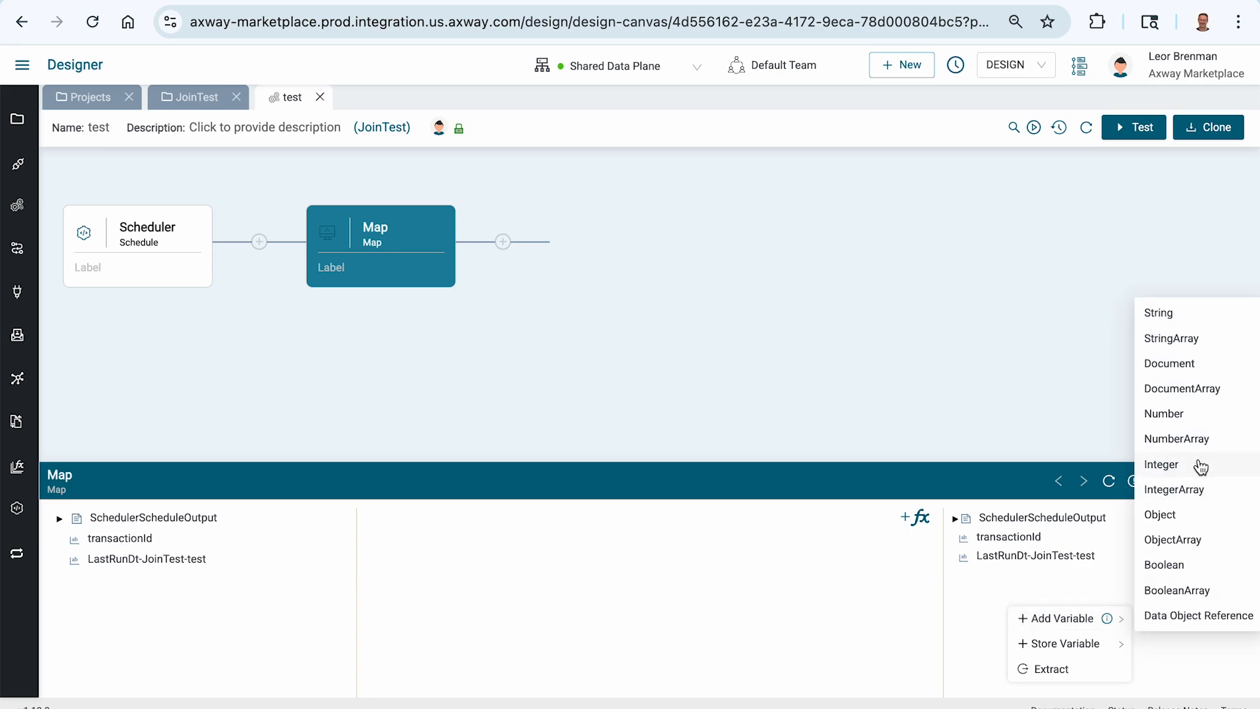
{"action": "left_click", "coordinate": [1164, 316]}
{"action": "type", "text": "employeesarraystring"}
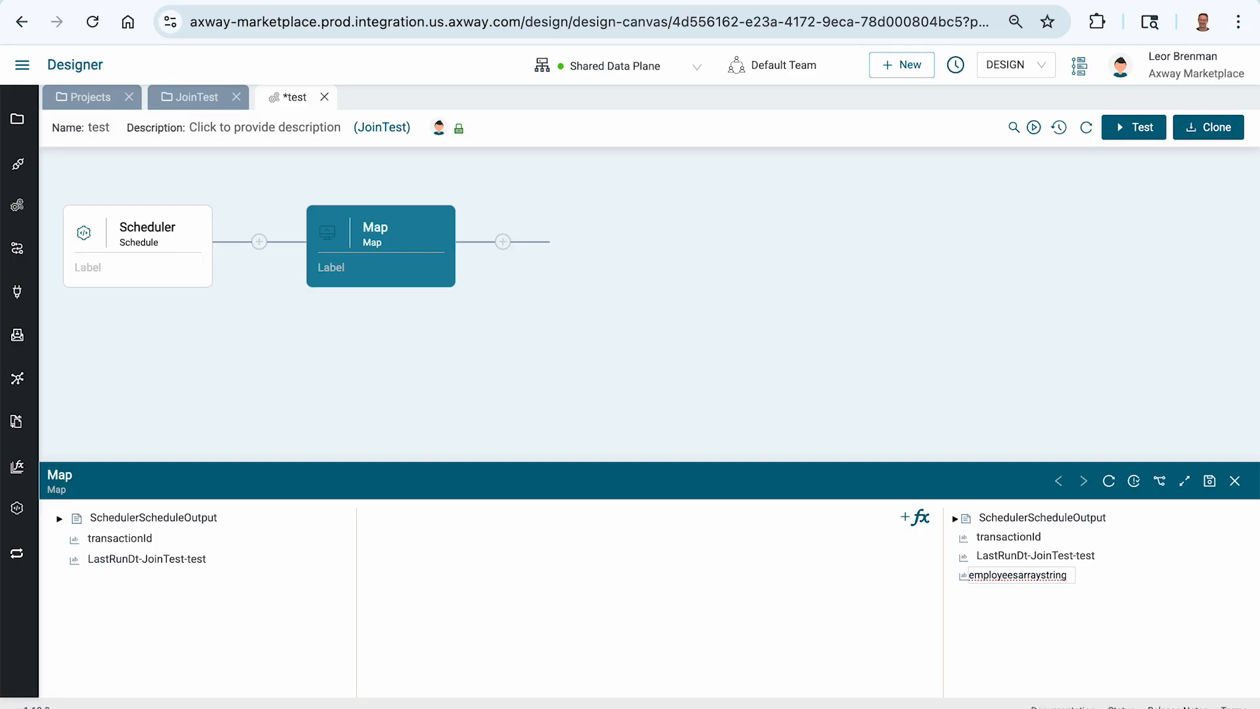
{"action": "left_click", "coordinate": [1210, 481]}
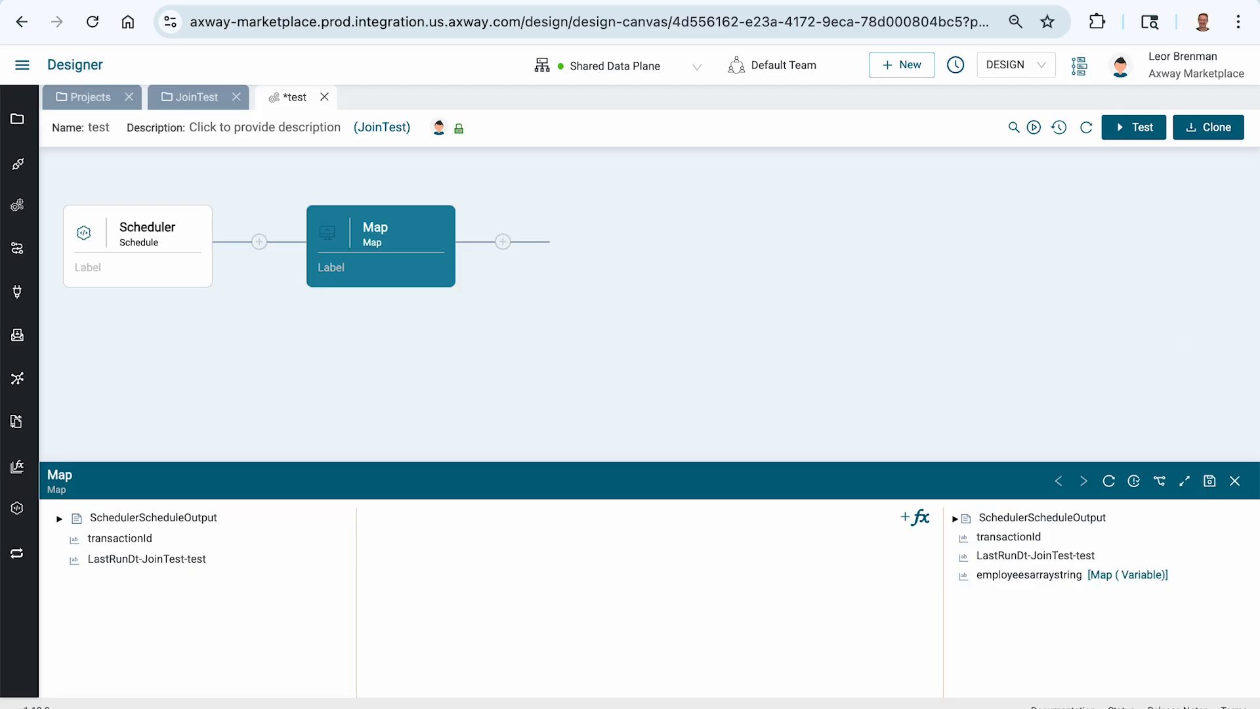
Copy the entire contents of employee_array.json from the code editor and save them as the value of the employeesarraystring variable
{"action": "key", "text": "super+Tab"}
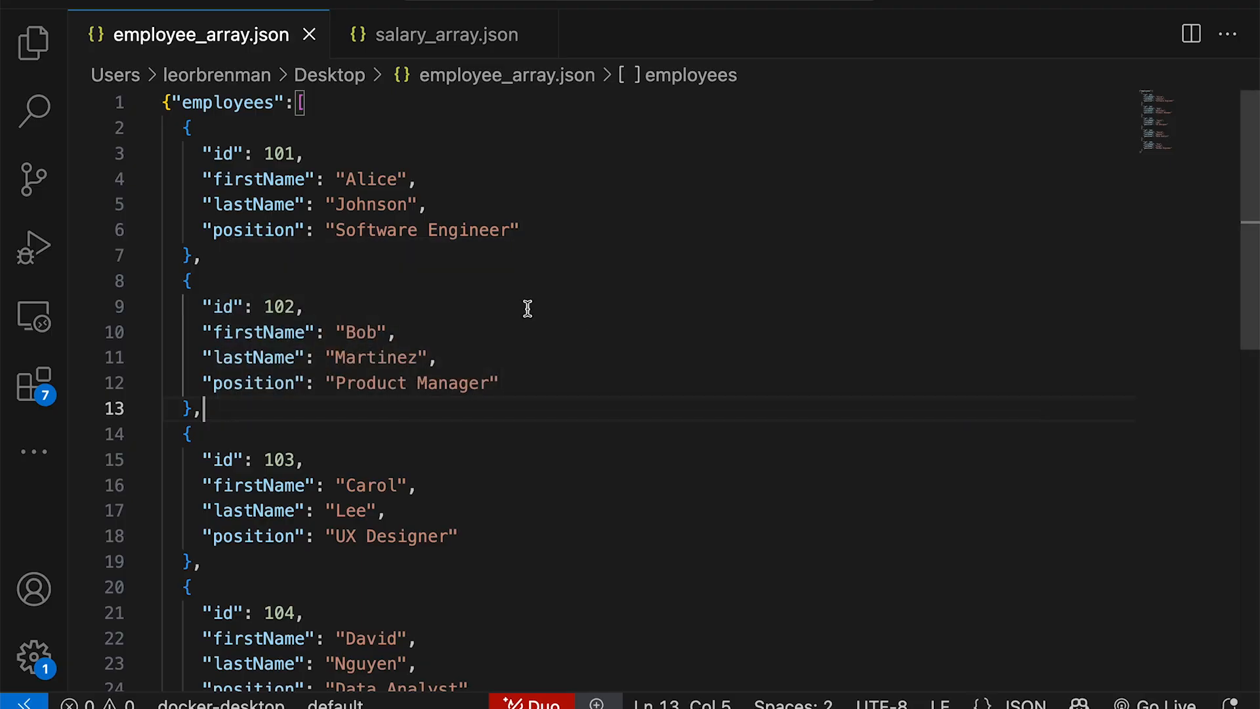
{"action": "key", "text": "super+a"}
{"action": "key", "text": "super+Tab"}
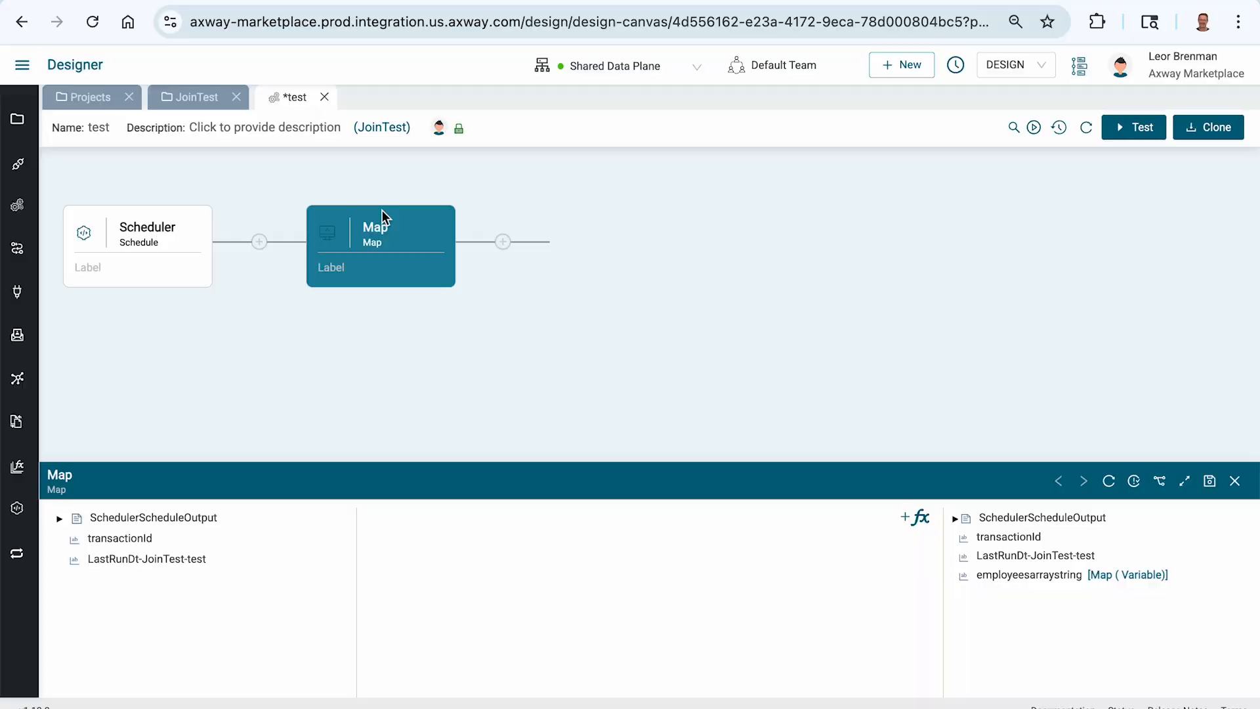
{"action": "right_click", "coordinate": [982, 580]}
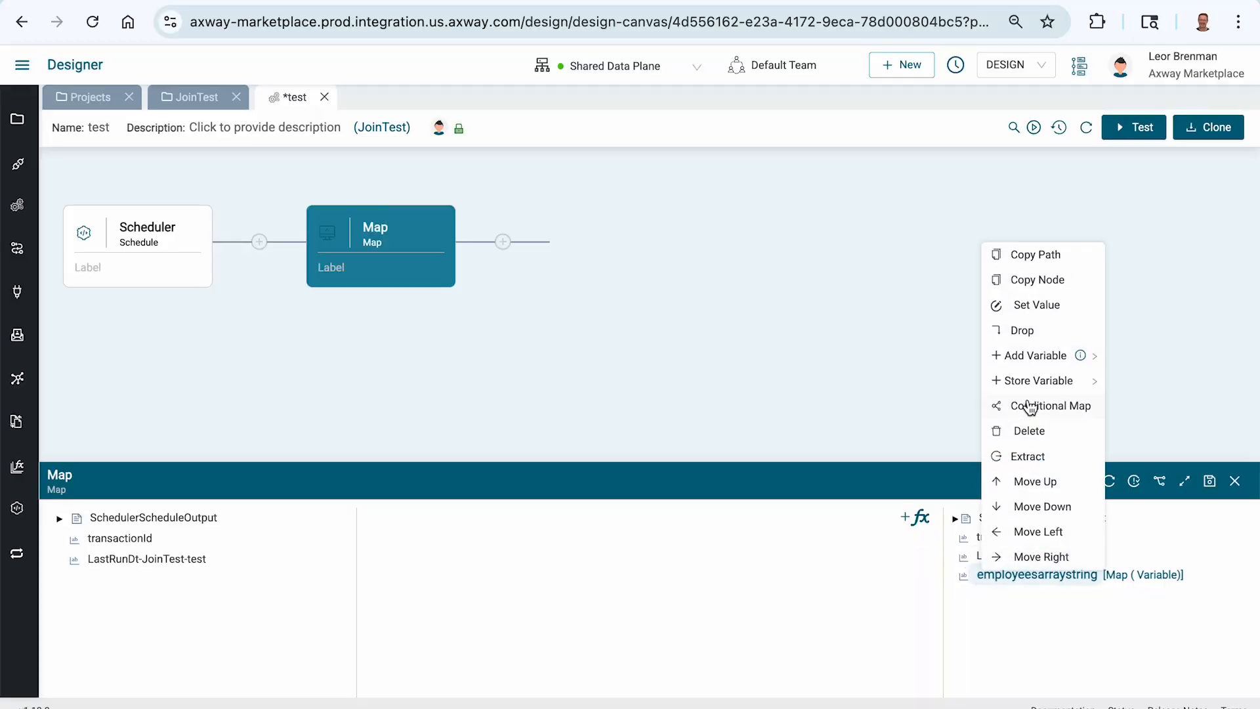
{"action": "left_click", "coordinate": [1032, 305]}
{"action": "key", "text": "super+v"}
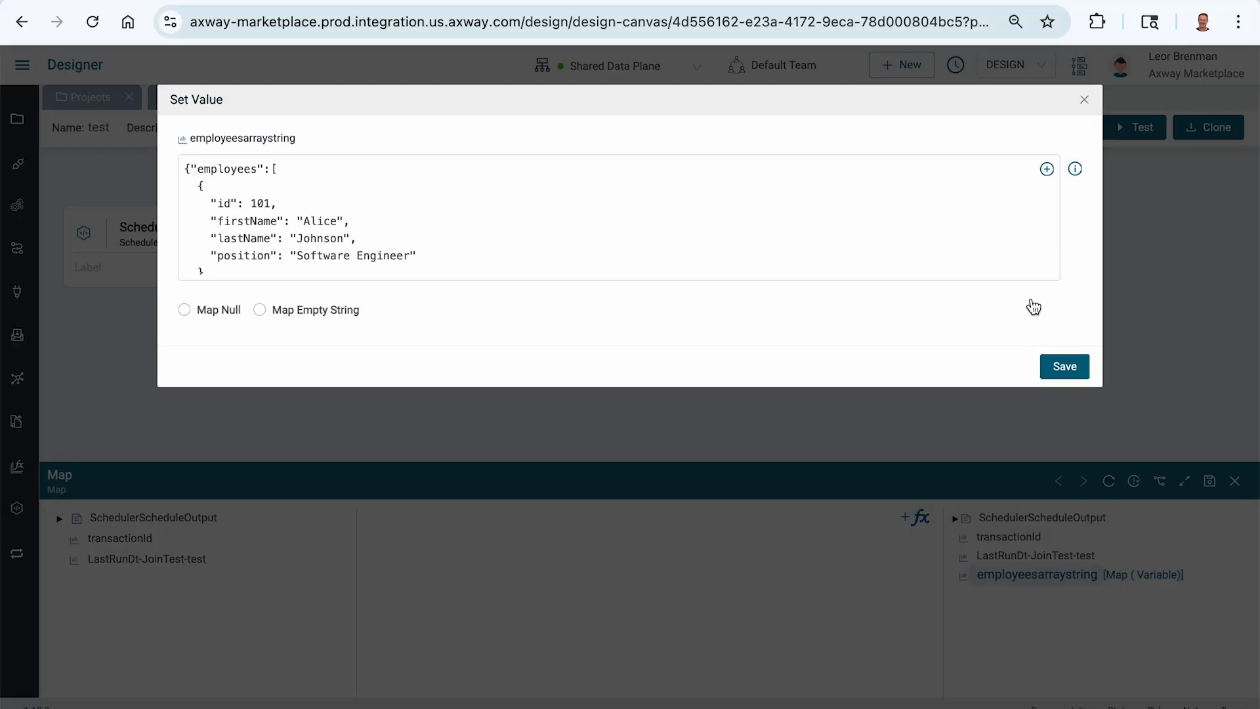
{"action": "left_click", "coordinate": [1064, 367]}
Add a second String variable named salaryarraystring to the output side of the Map
{"action": "right_click", "coordinate": [1021, 617]}
{"action": "mouse_move", "coordinate": [1034, 631]}
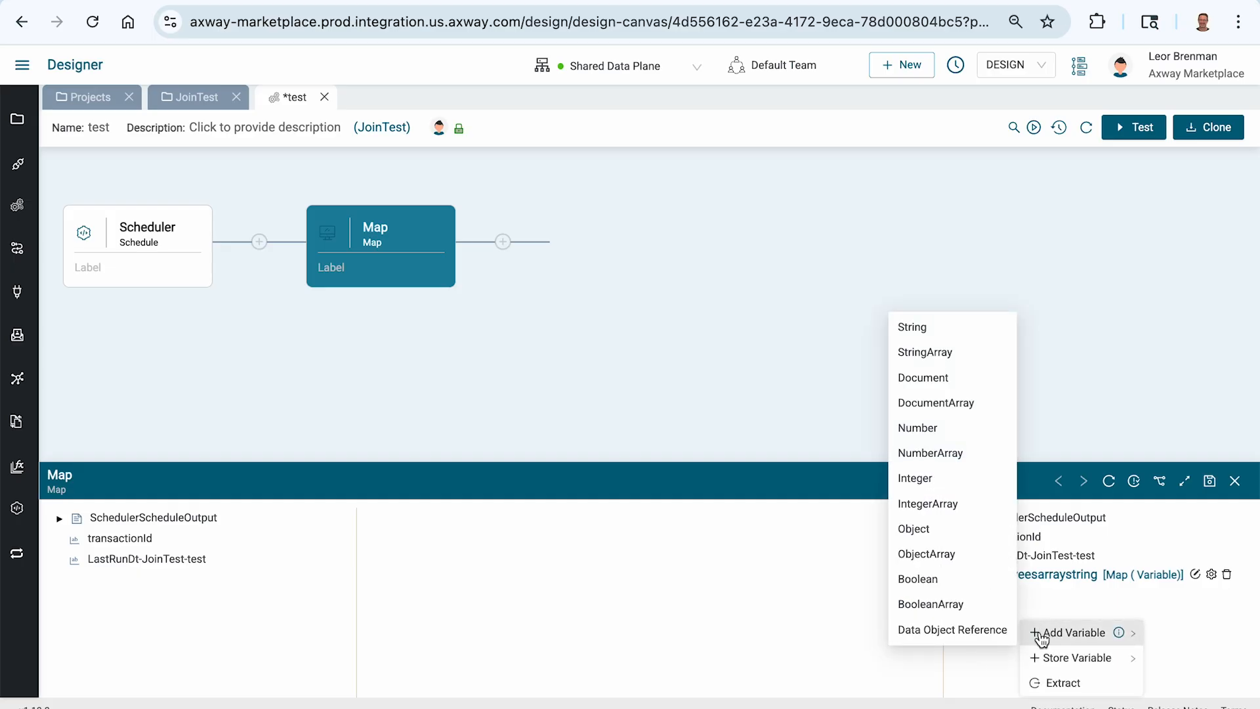
{"action": "left_click", "coordinate": [928, 328]}
{"action": "type", "text": "salaryarraystring"}
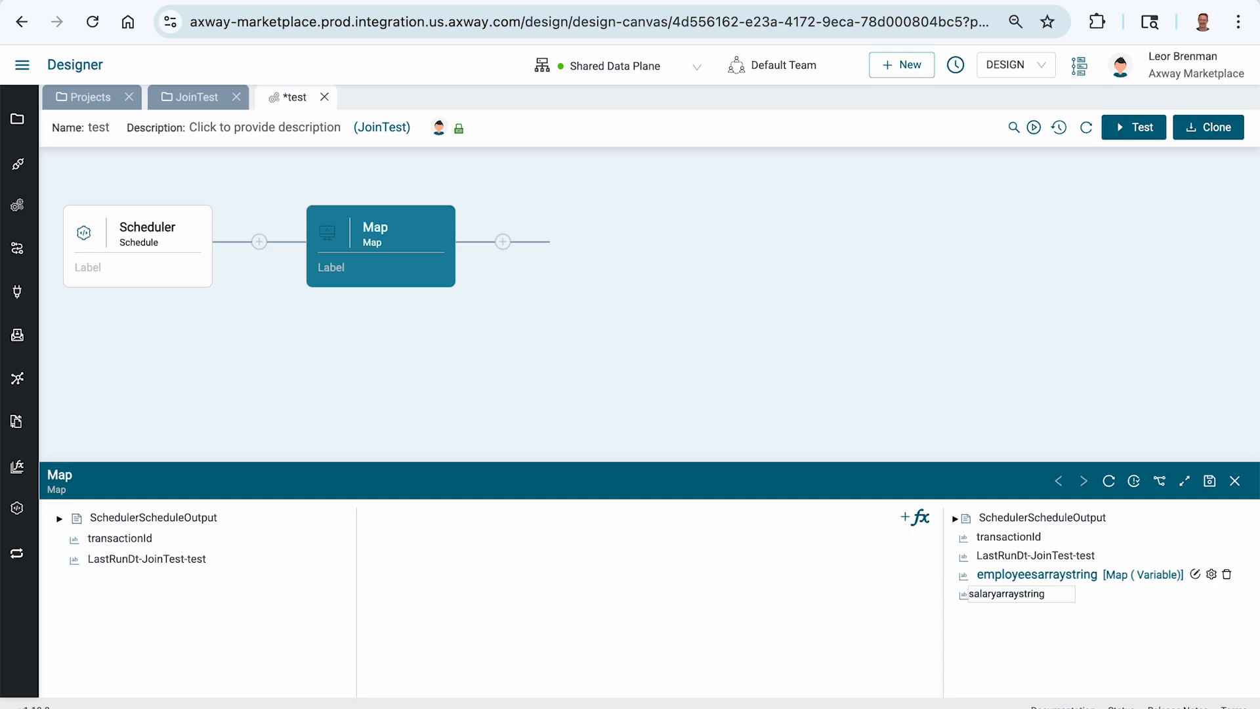
{"action": "key", "text": "Return"}
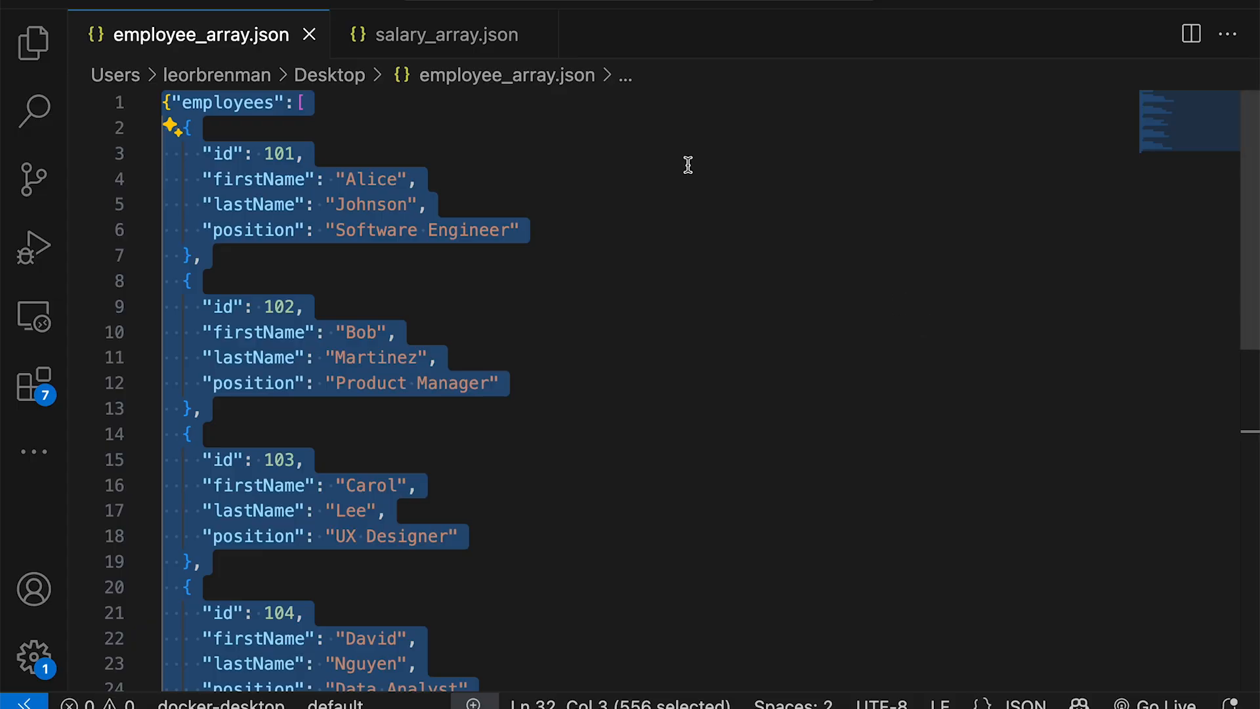
Copy the entire contents of salary_array.json into the value of the salaryarraystring variable and save the Map component
{"action": "left_click", "coordinate": [427, 36]}
{"action": "key", "text": "super+a"}
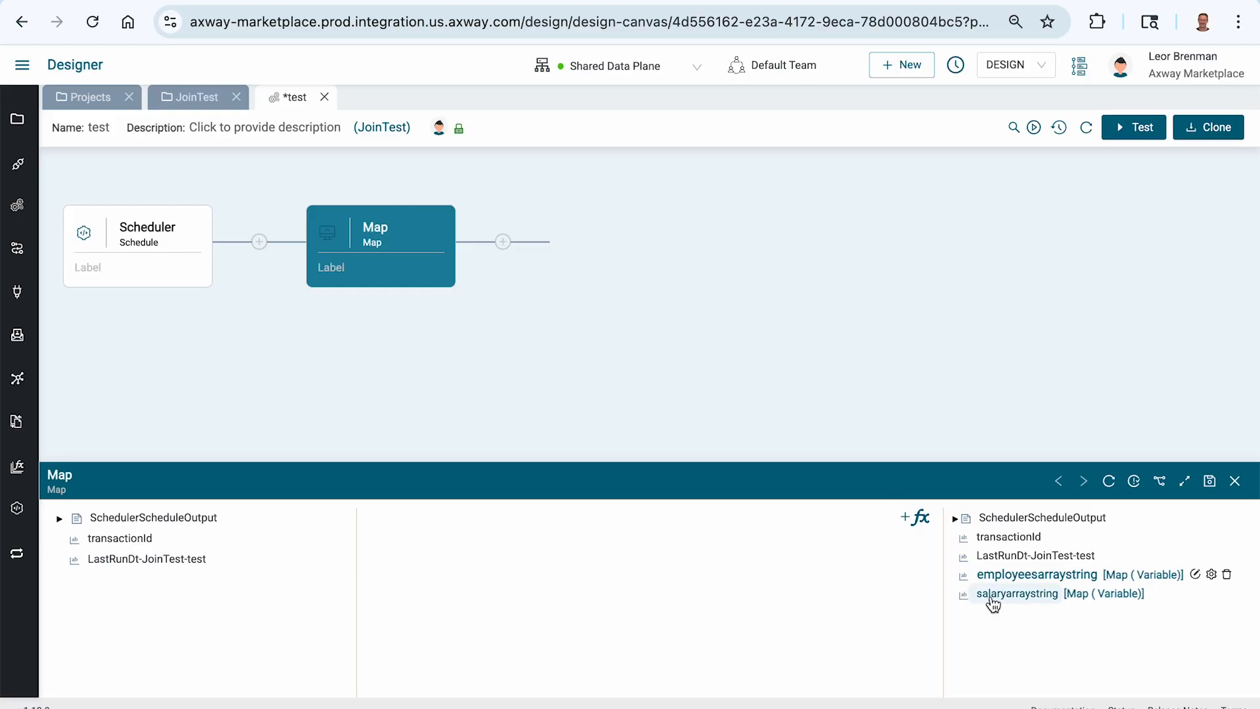
{"action": "right_click", "coordinate": [992, 596]}
{"action": "left_click", "coordinate": [1037, 327]}
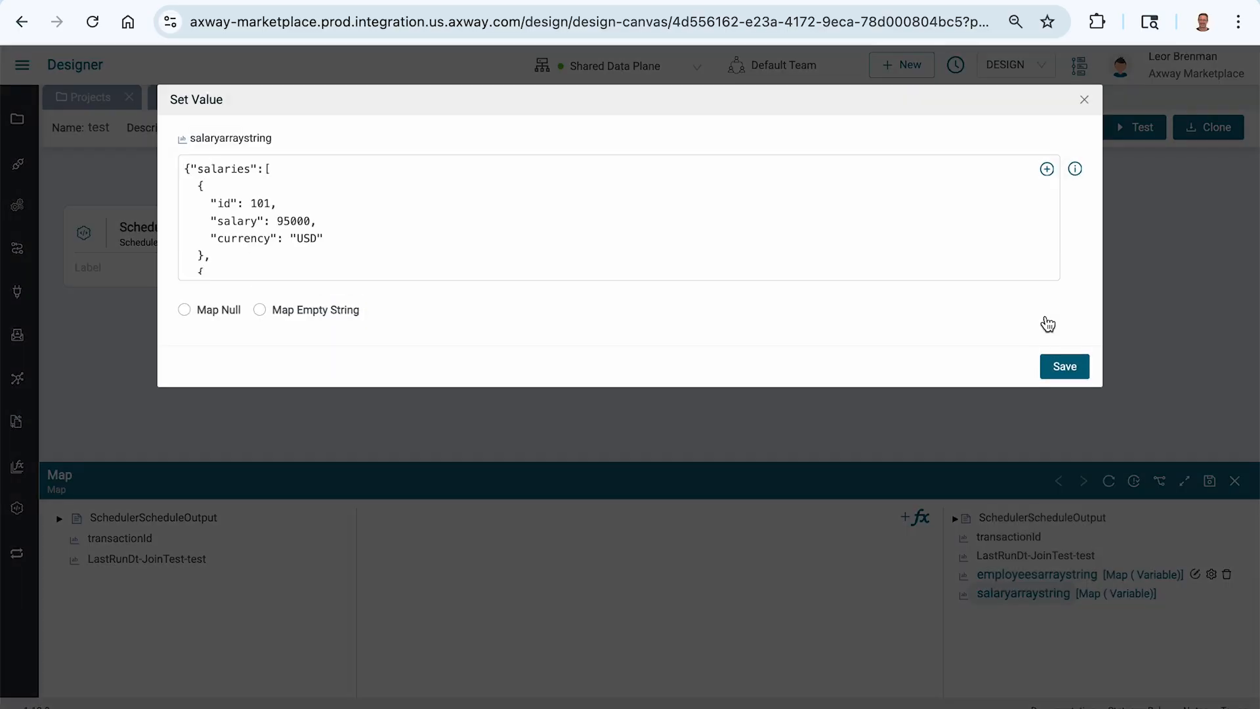
{"action": "left_click", "coordinate": [1065, 366]}
{"action": "left_click", "coordinate": [1210, 481]}
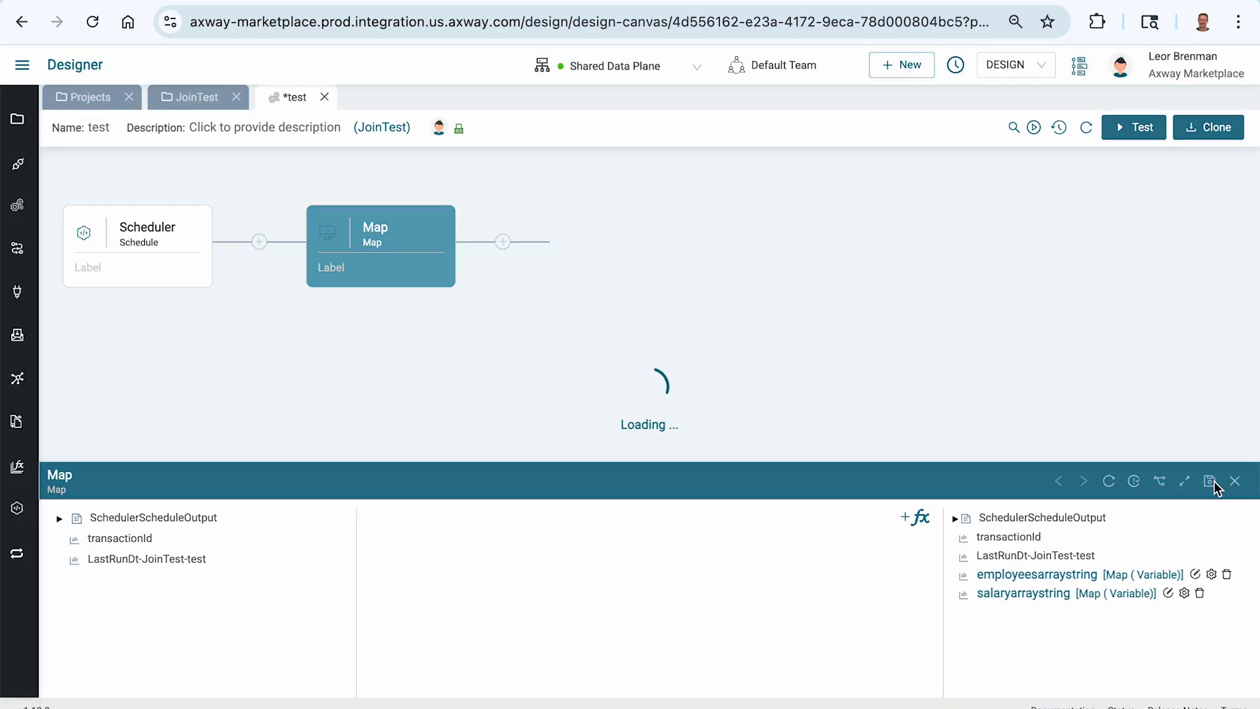
Add a JSONParser component with the Read action directly after the Map
{"action": "left_click", "coordinate": [505, 243]}
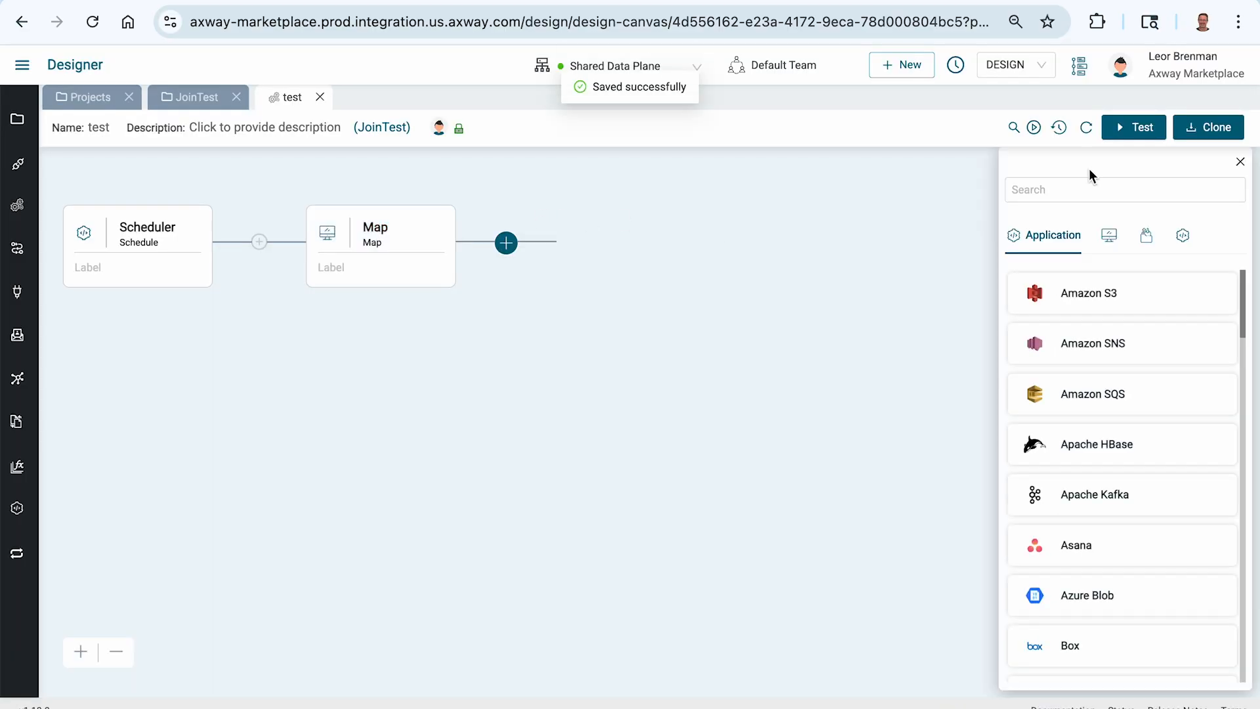
{"action": "left_click", "coordinate": [1050, 188]}
{"action": "type", "text": "json"}
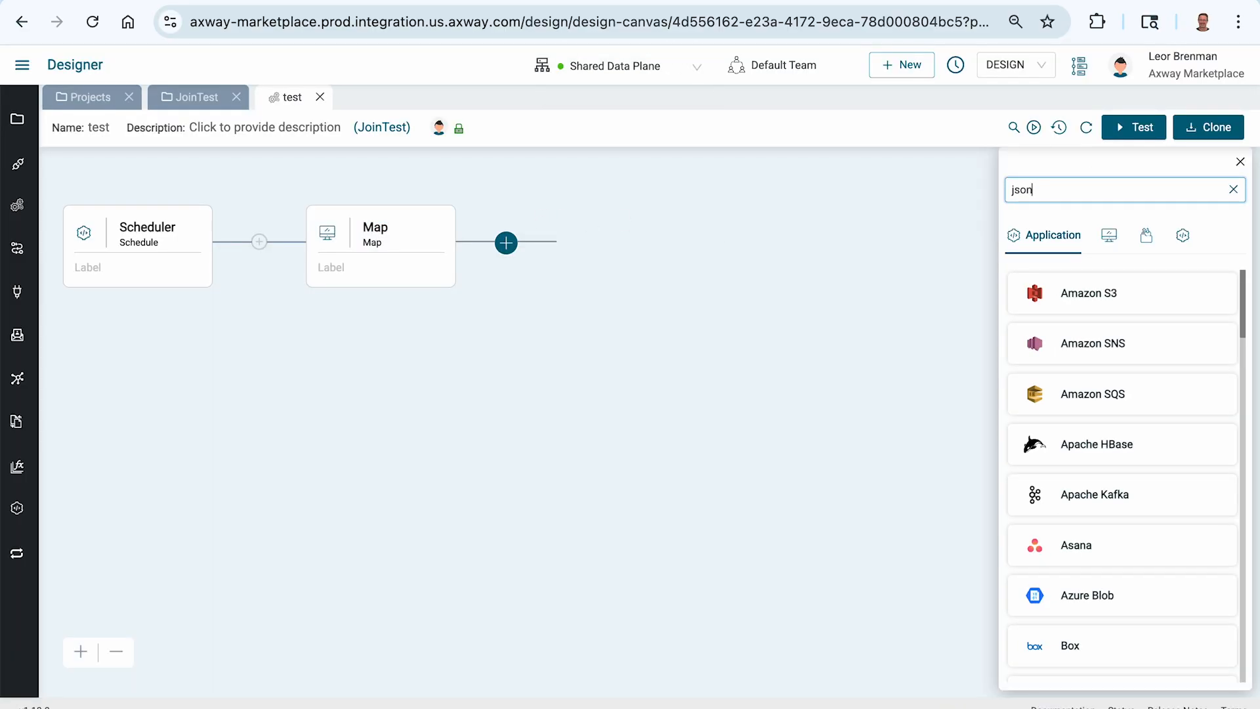
{"action": "left_click", "coordinate": [1093, 296]}
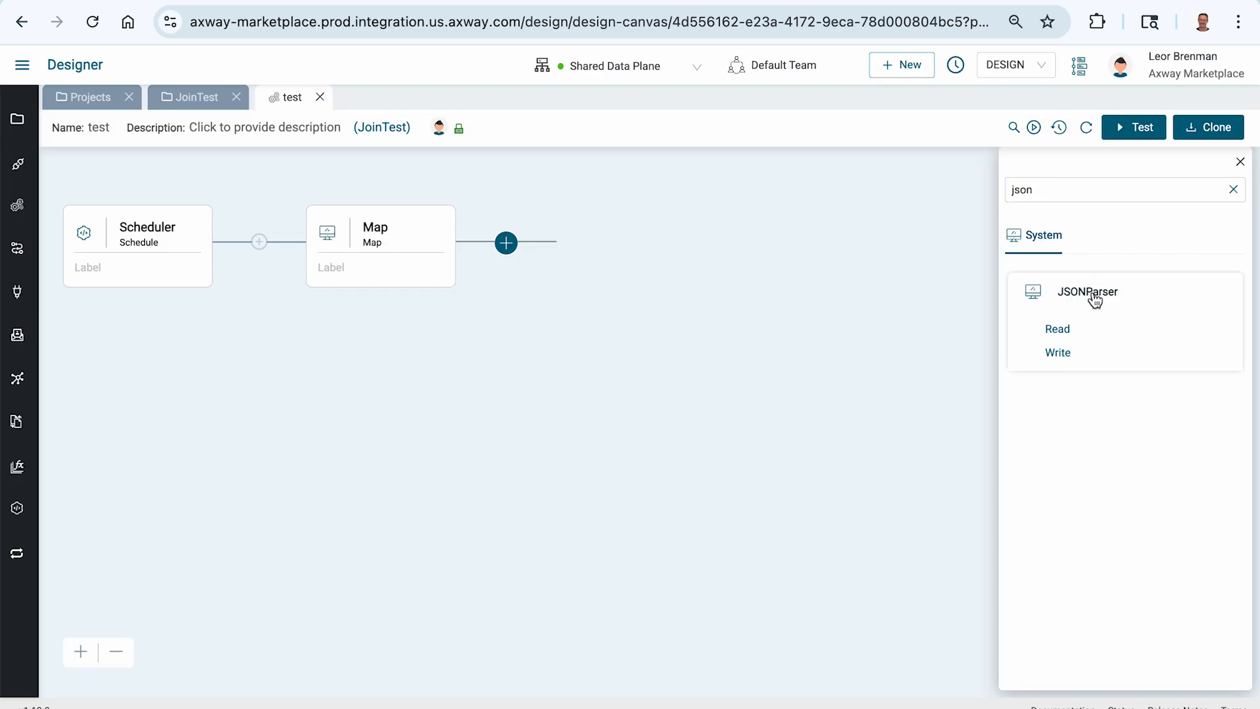
{"action": "left_click", "coordinate": [1056, 329]}
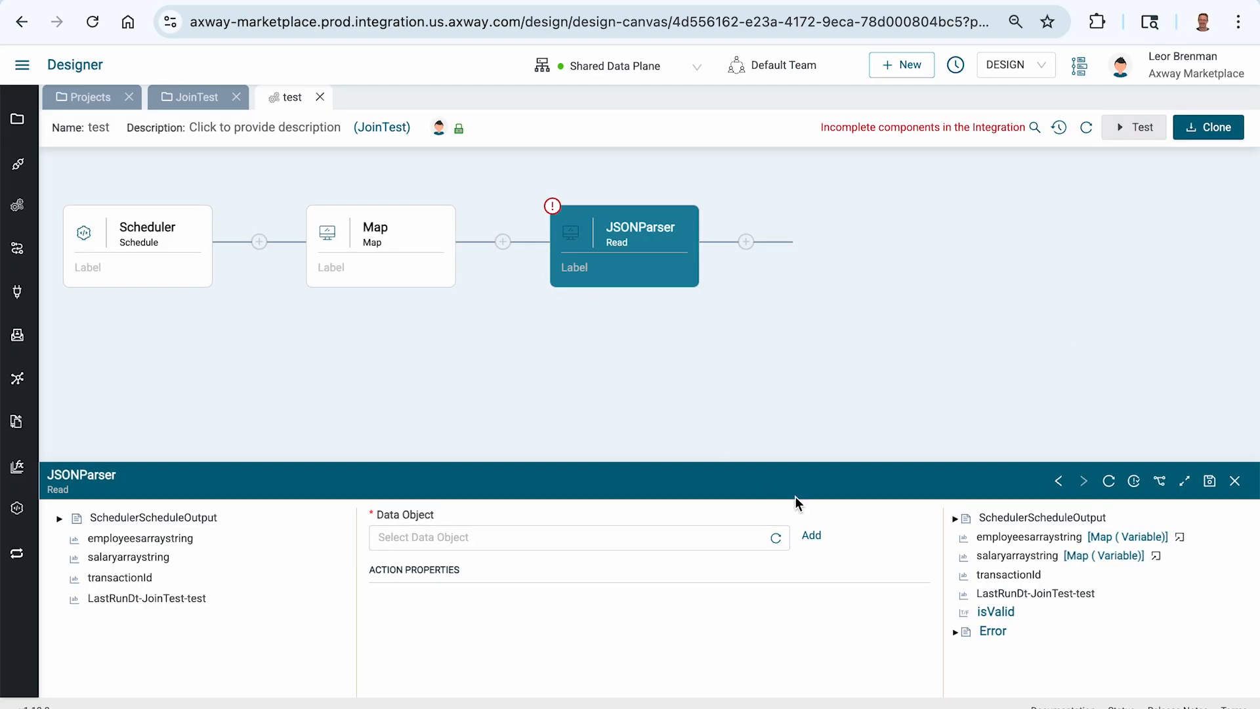
Create a data object named employees in the JoinTest project from the JSON sample employee_array.json and check its fields
{"action": "left_click", "coordinate": [811, 535]}
{"action": "left_click", "coordinate": [580, 306]}
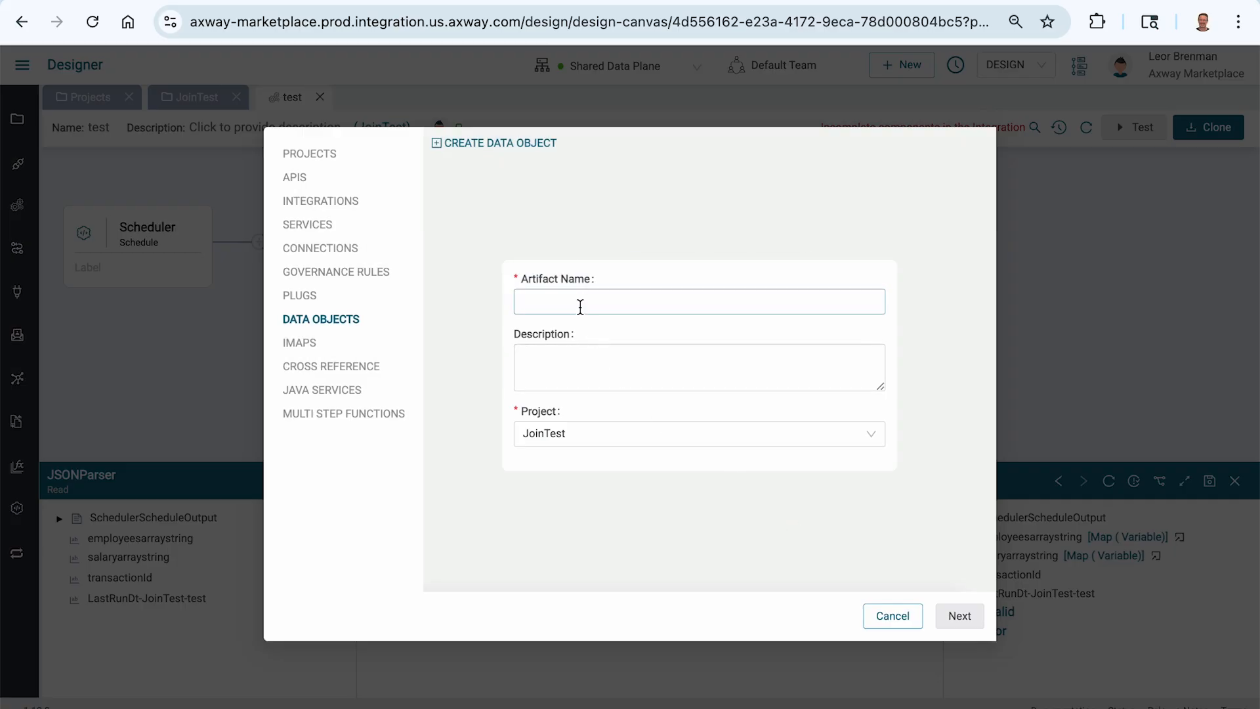
{"action": "type", "text": "employees"}
{"action": "left_click", "coordinate": [964, 617]}
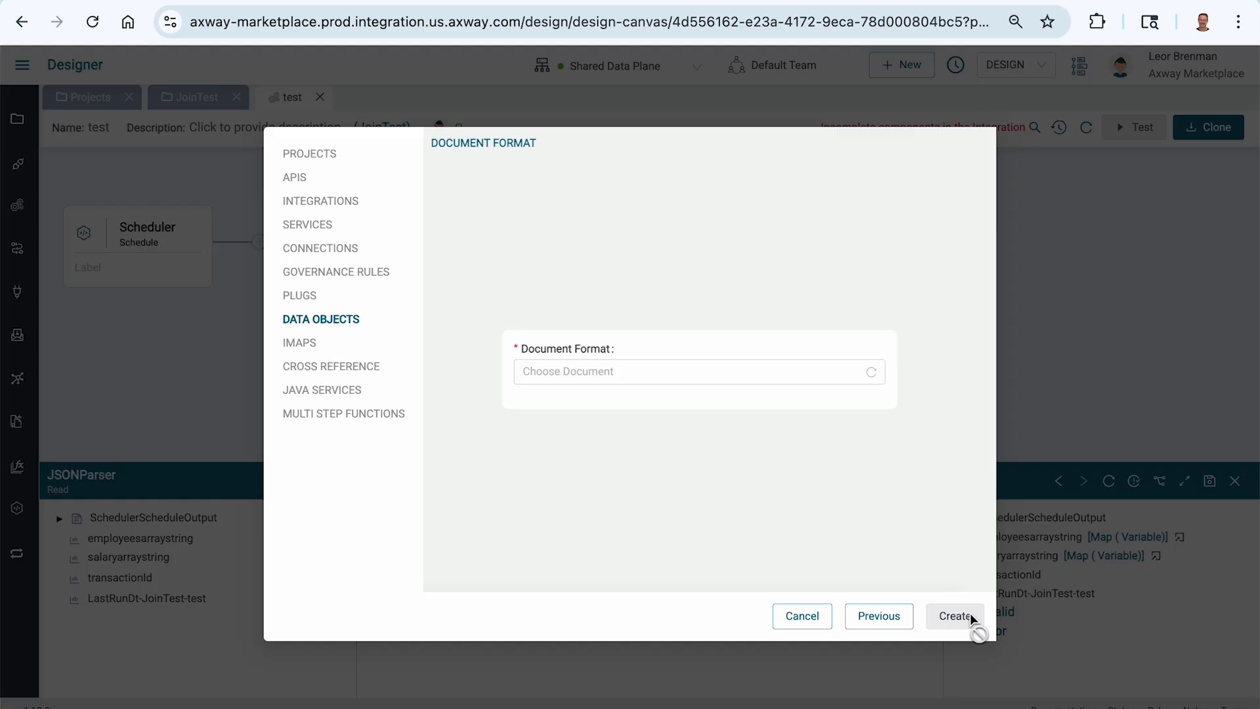
{"action": "left_click", "coordinate": [598, 374]}
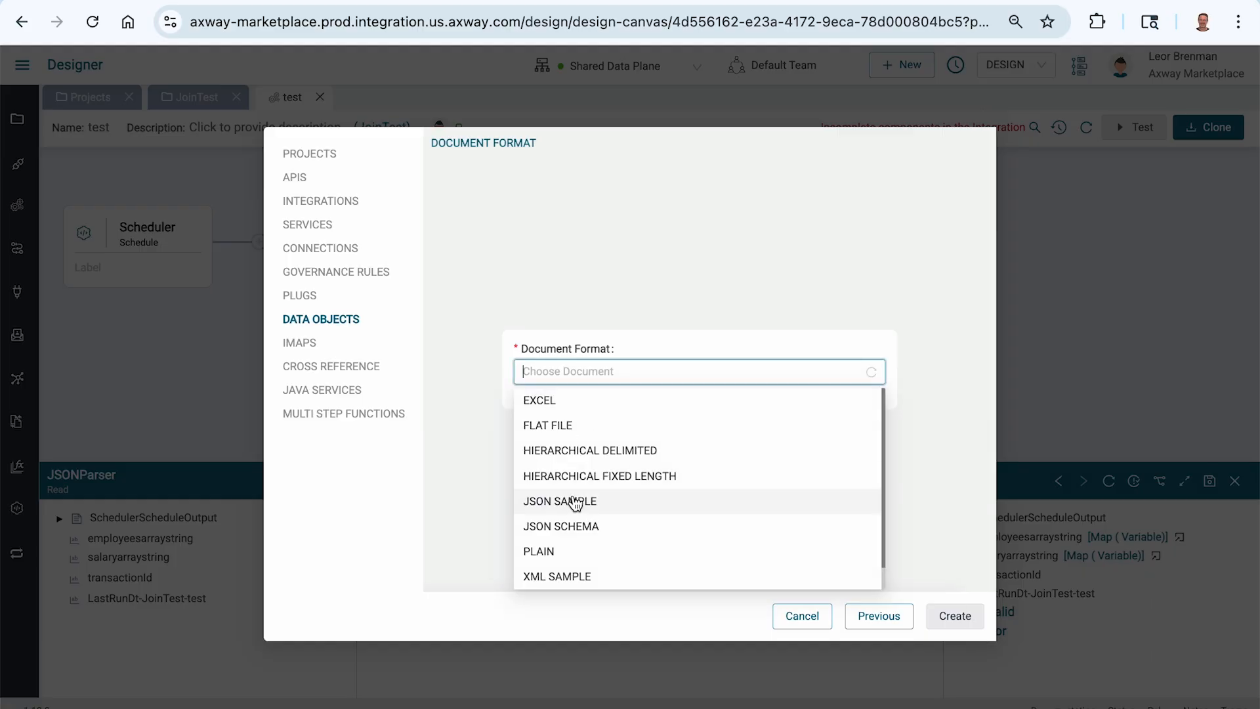
{"action": "left_click", "coordinate": [573, 504]}
{"action": "left_click", "coordinate": [547, 398]}
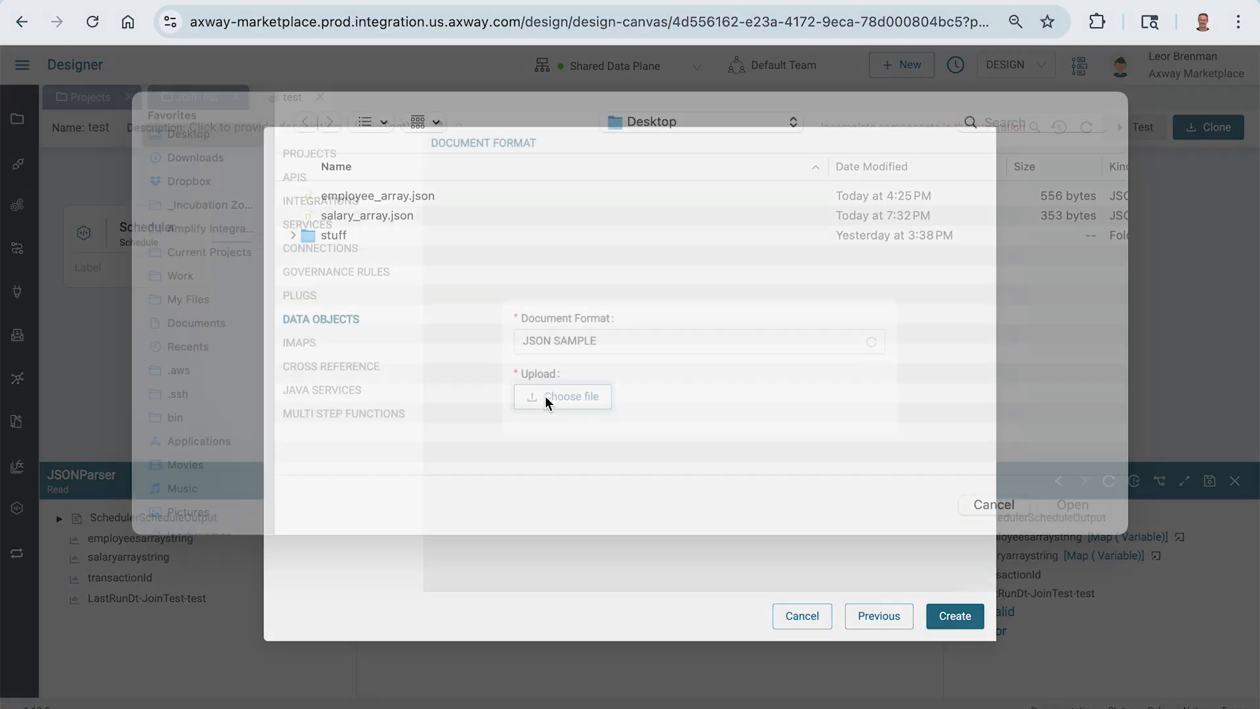
{"action": "double_click", "coordinate": [384, 225]}
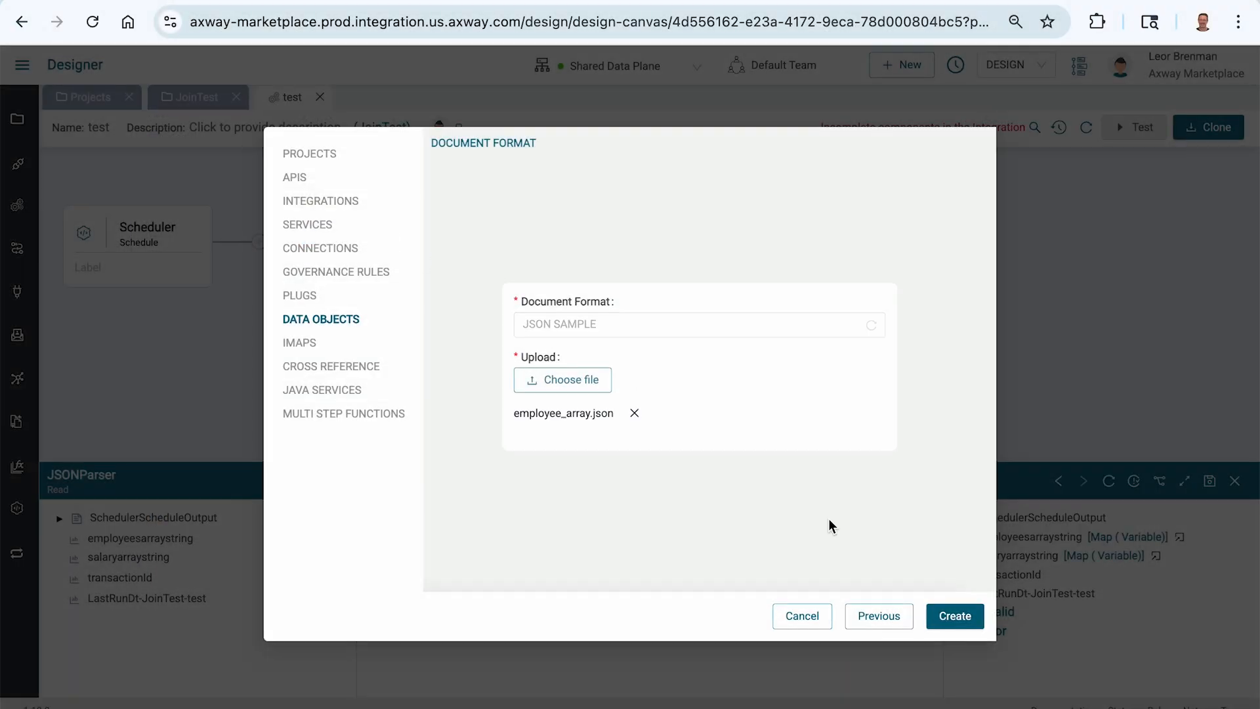
{"action": "left_click", "coordinate": [946, 616]}
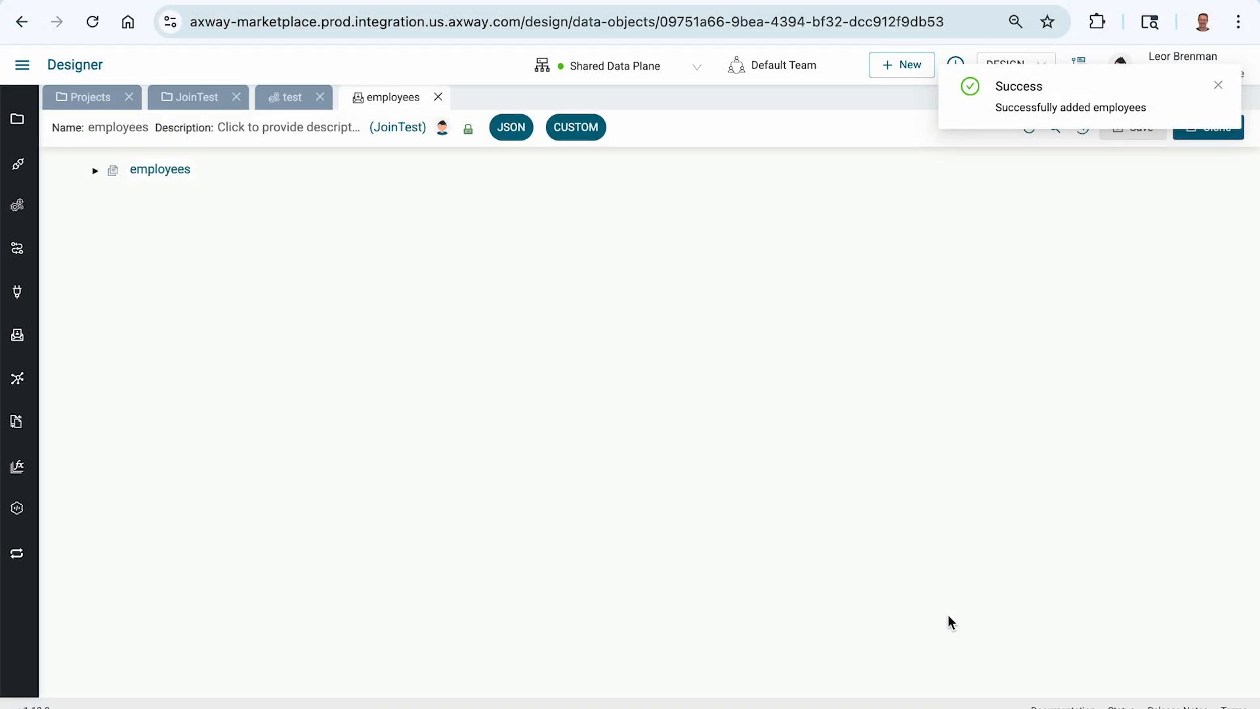
{"action": "left_click", "coordinate": [95, 171]}
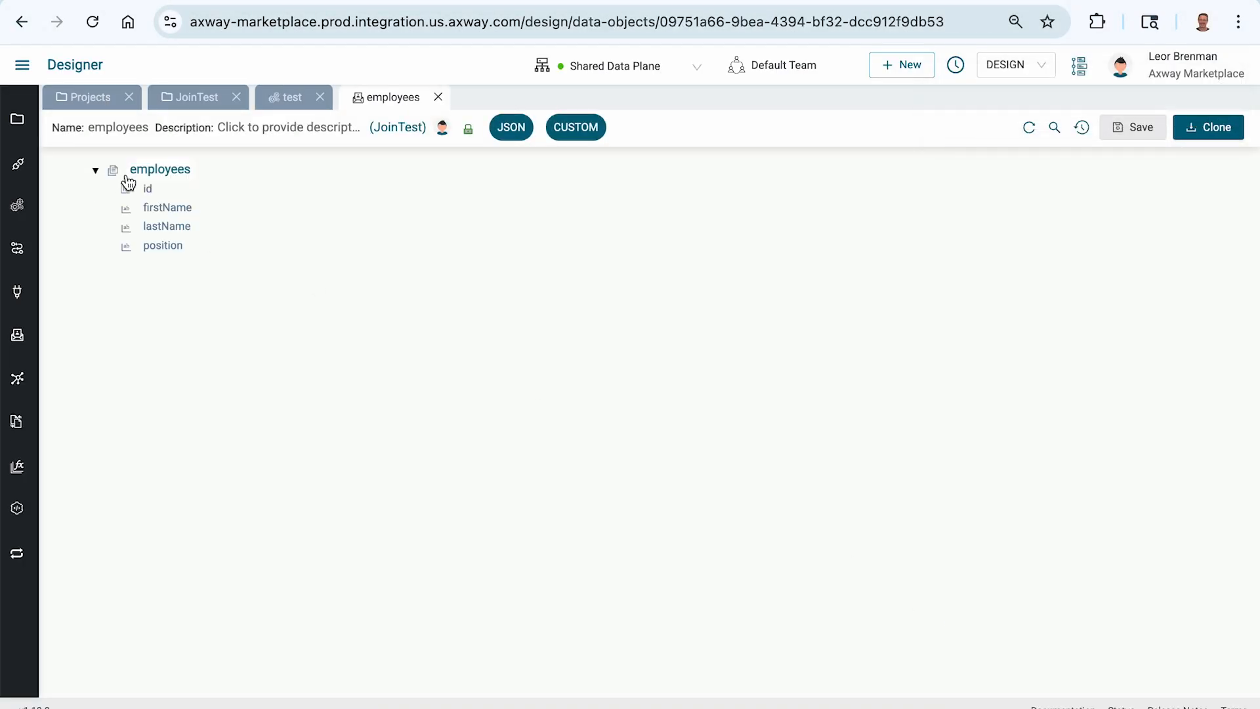
{"action": "left_click", "coordinate": [439, 99]}
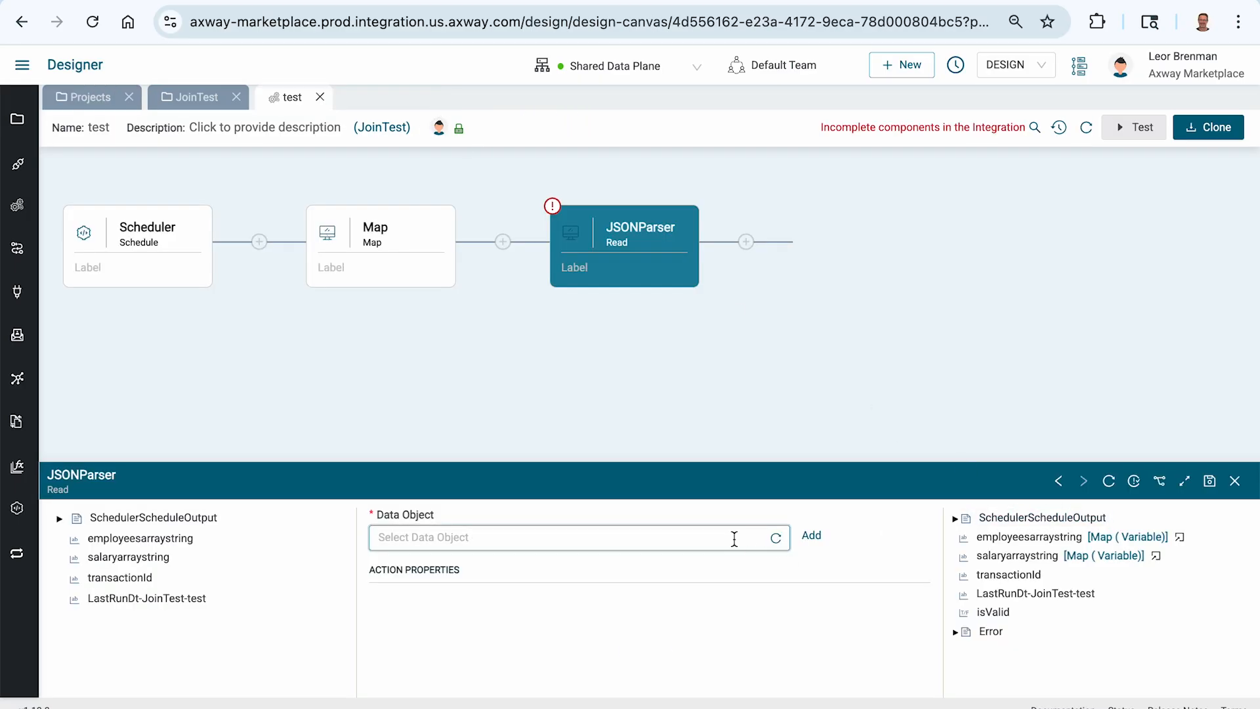
Assign the employees data object to the JSONParser, map employeesarraystring to its jsonString input, and save the component
{"action": "left_click", "coordinate": [734, 538]}
{"action": "left_click", "coordinate": [452, 572]}
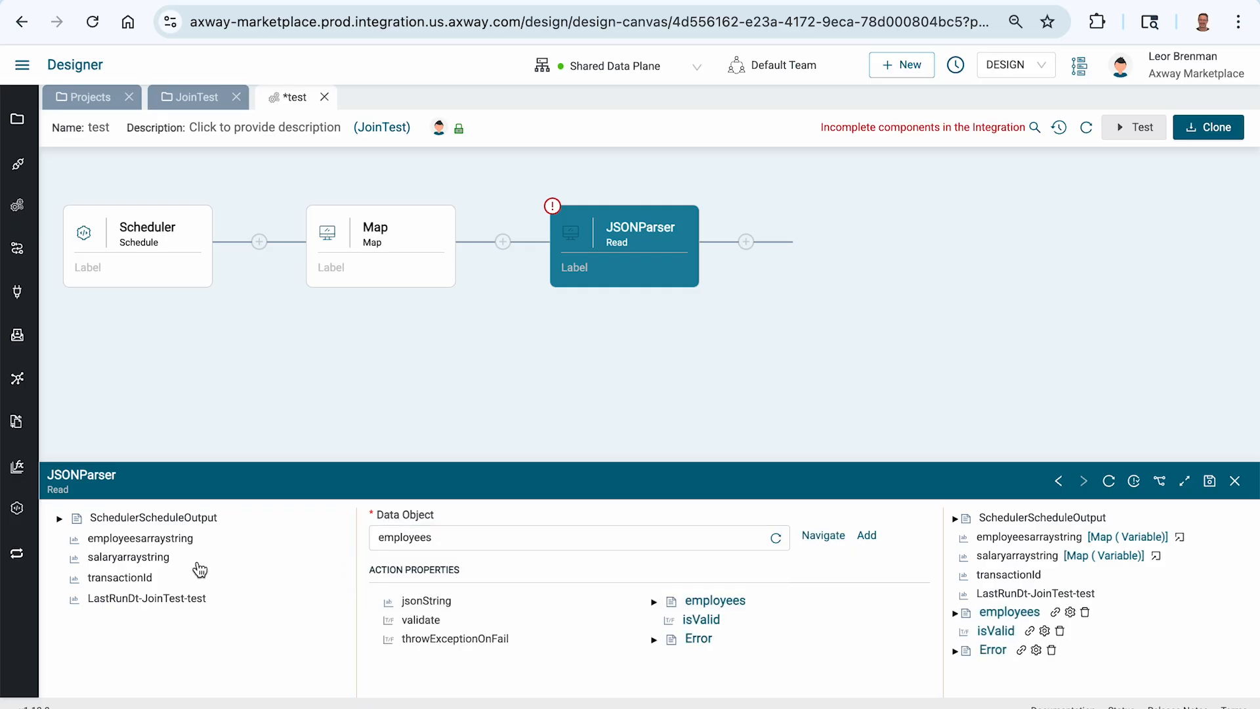
{"action": "left_click_drag", "start_coordinate": [160, 544], "coordinate": [428, 607]}
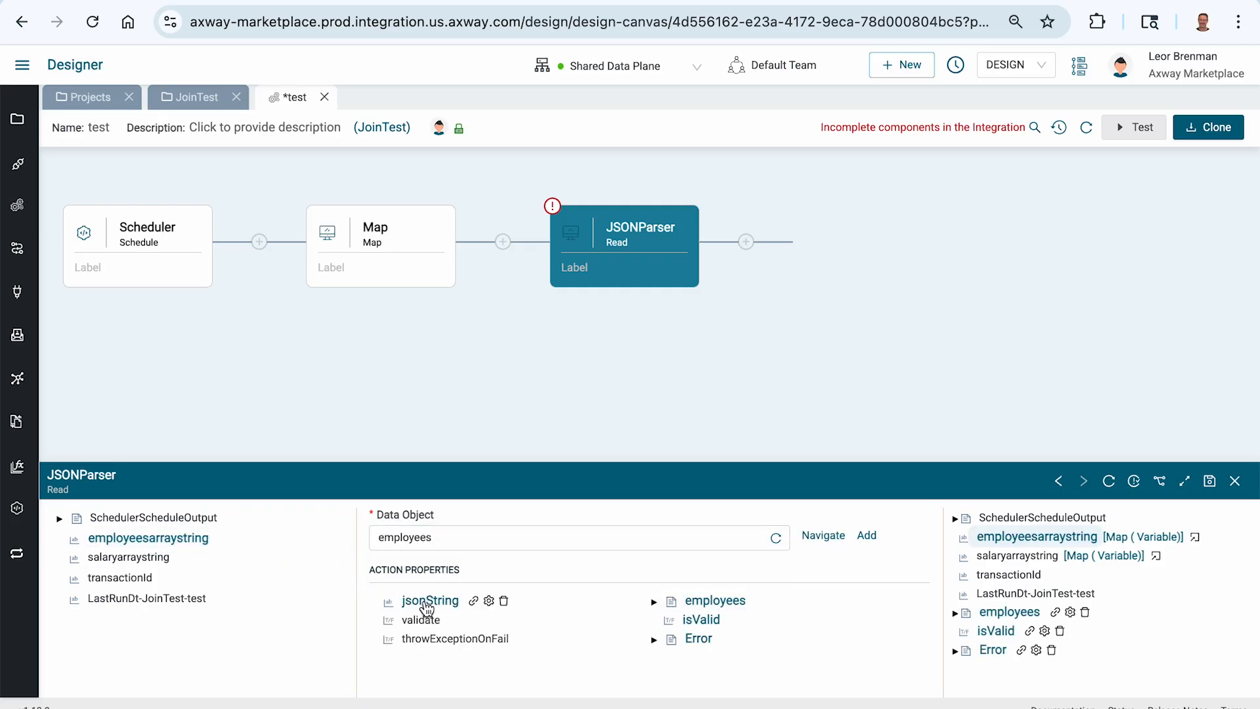
{"action": "left_click", "coordinate": [955, 613]}
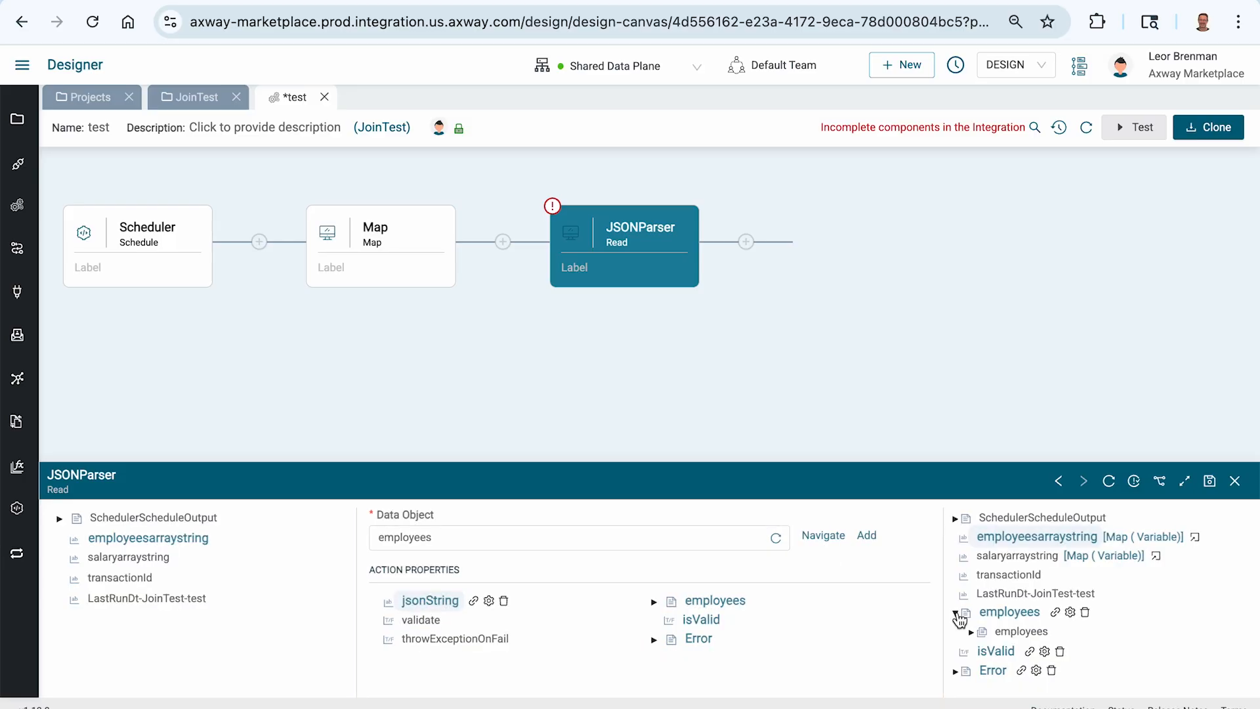
{"action": "left_click", "coordinate": [971, 632]}
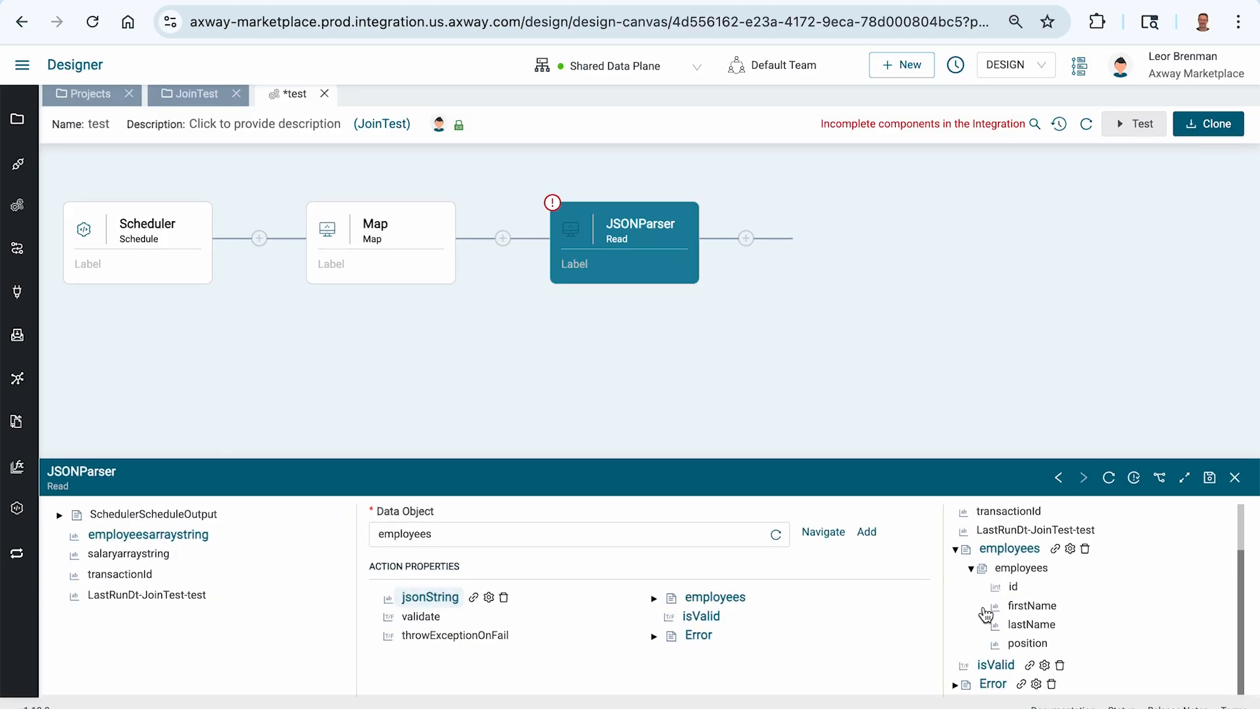
{"action": "left_click", "coordinate": [1211, 479]}
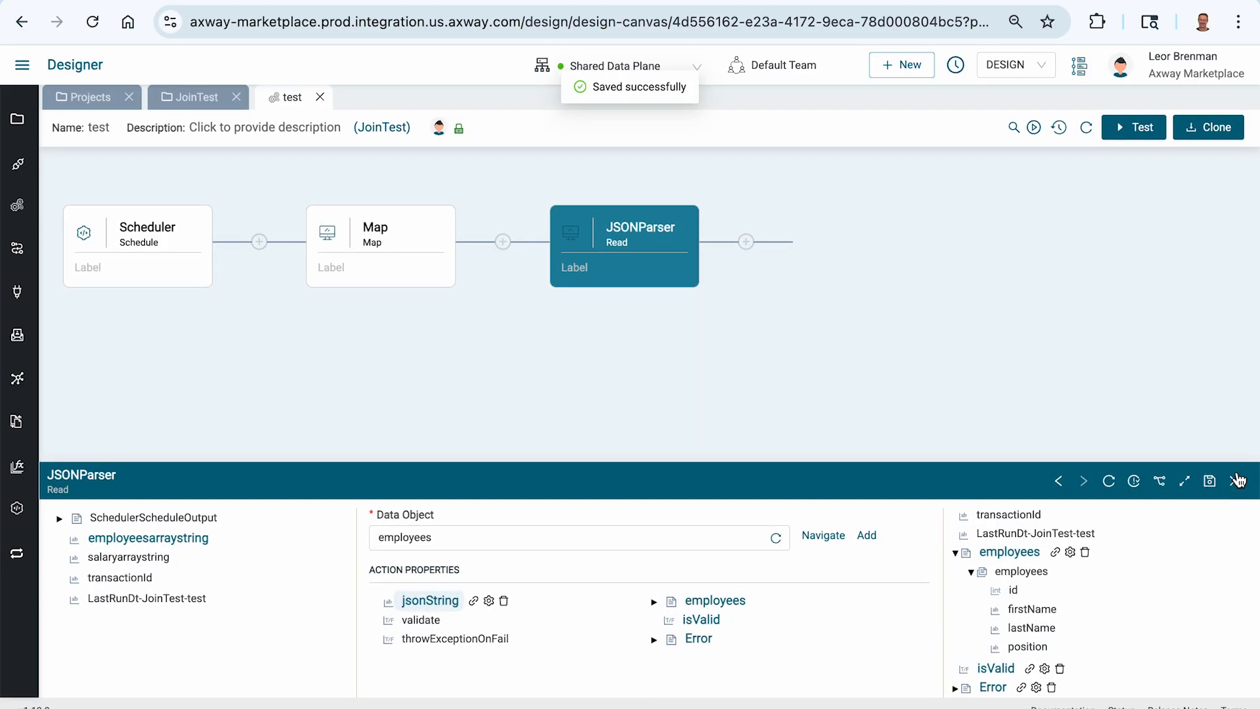
{"action": "left_click", "coordinate": [1238, 480]}
Add a second JSONParser component with the Read action after the first JSONParser
{"action": "left_click", "coordinate": [749, 242]}
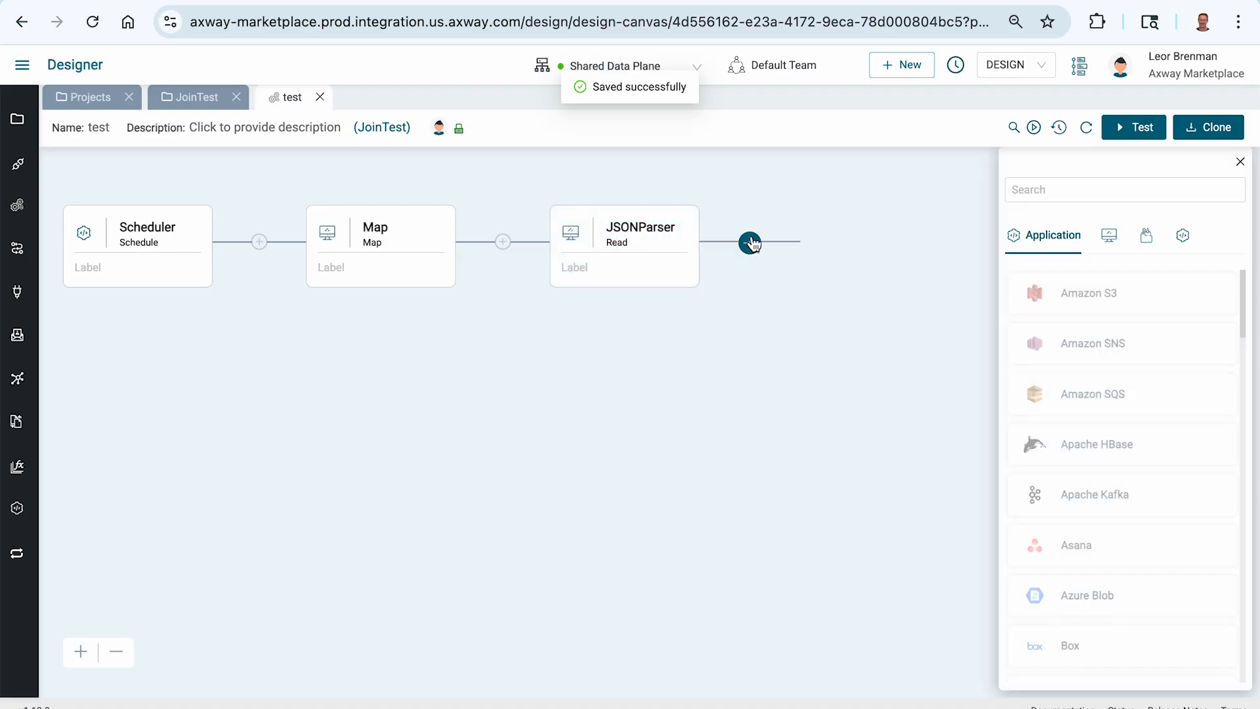
{"action": "left_click", "coordinate": [1047, 189]}
{"action": "type", "text": "json"}
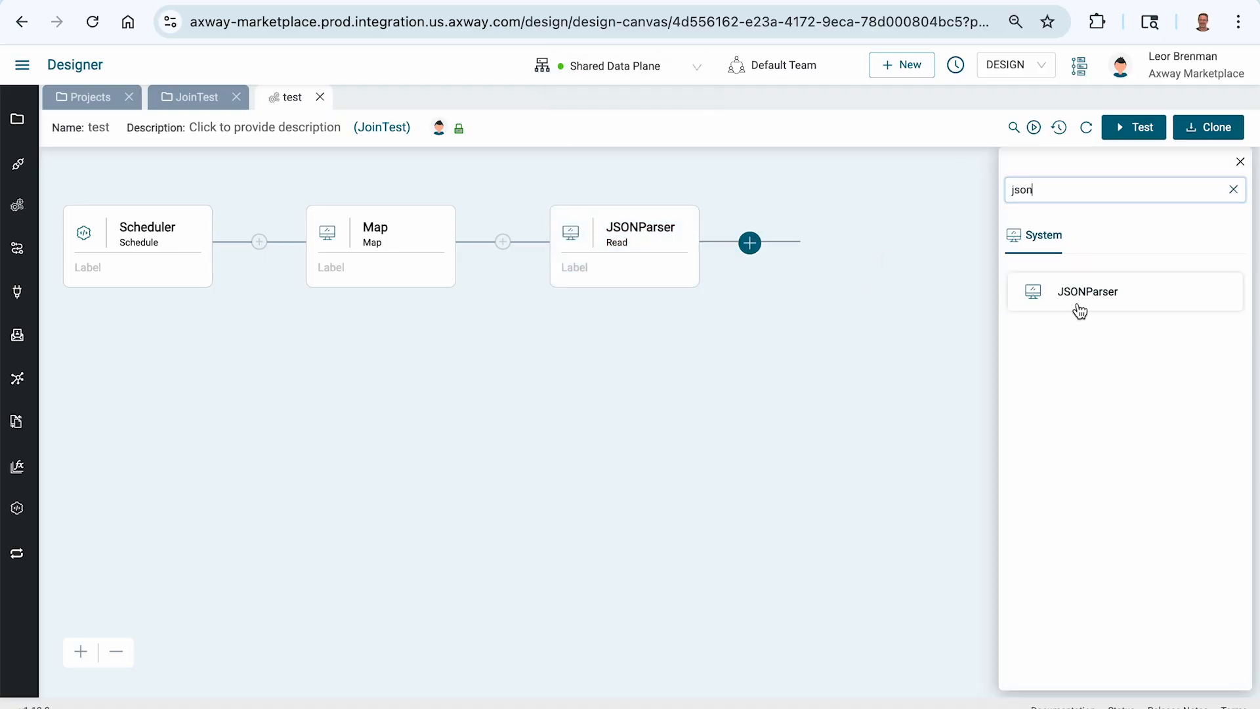
{"action": "left_click", "coordinate": [1074, 315]}
{"action": "left_click", "coordinate": [1056, 332]}
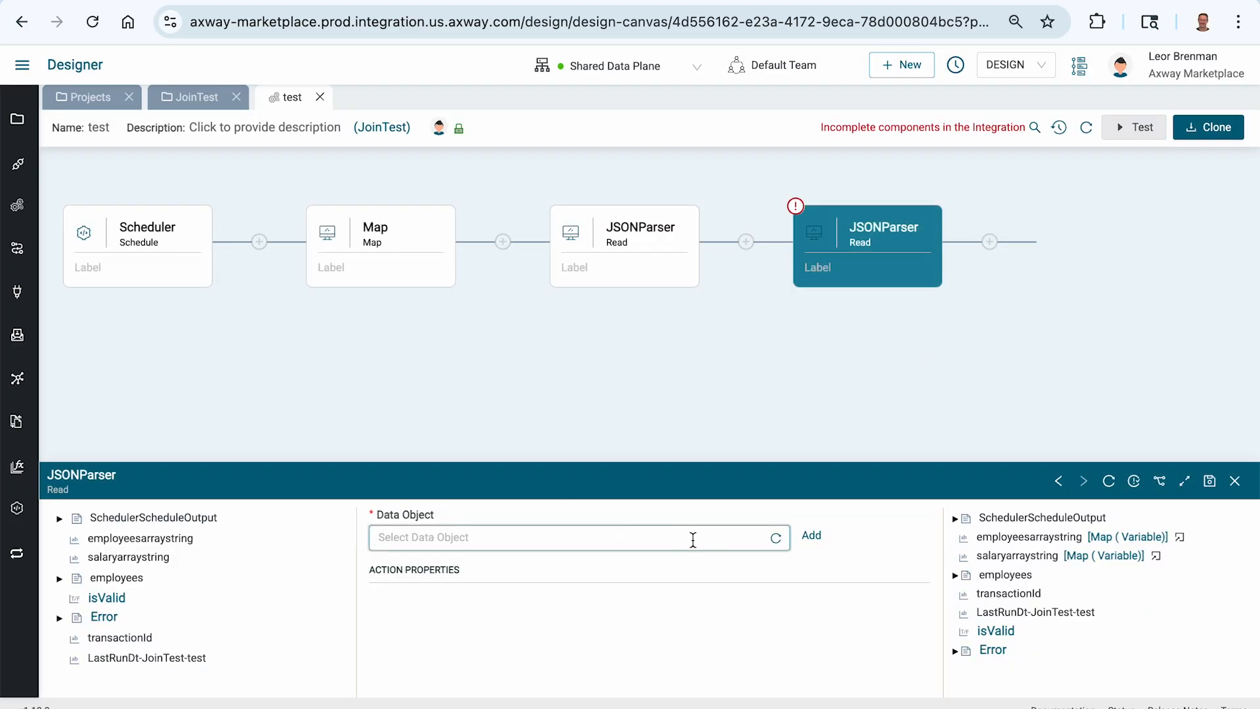
Create a data object named salaries in the JoinTest project from the JSON sample salary_array.json and check its fields
{"action": "left_click", "coordinate": [811, 535]}
{"action": "left_click", "coordinate": [545, 294]}
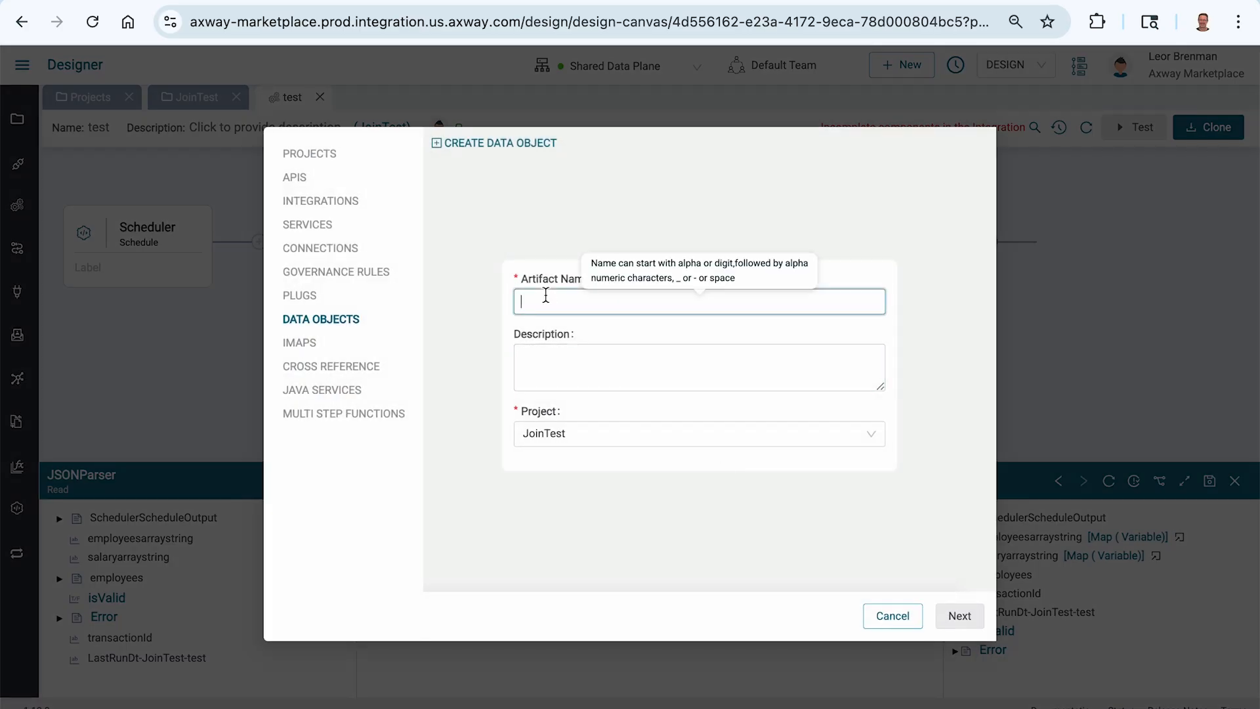
{"action": "type", "text": "salaries"}
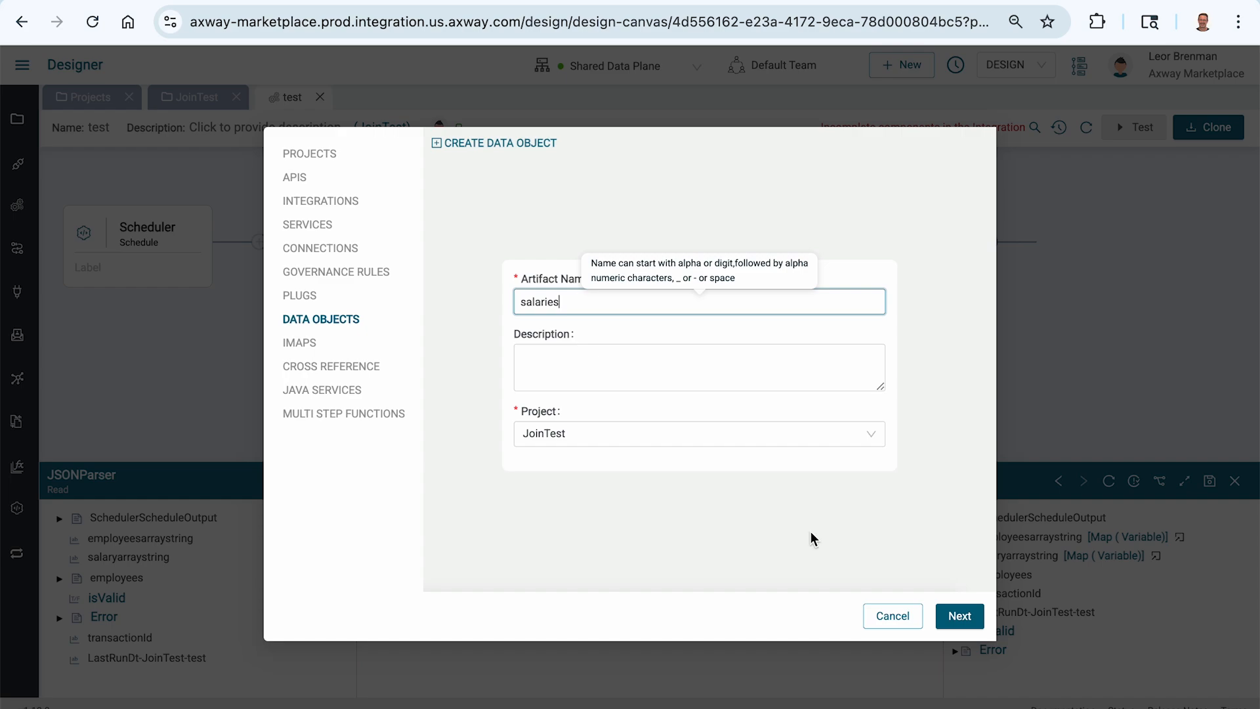
{"action": "left_click", "coordinate": [962, 622]}
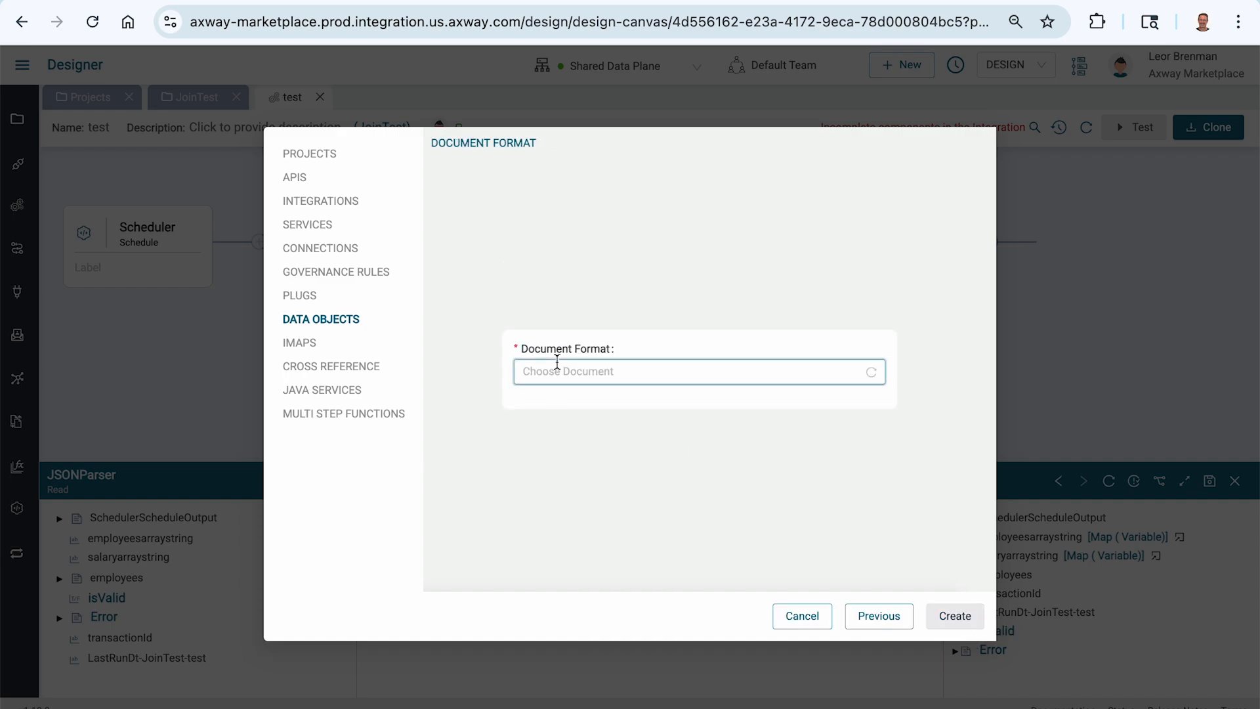
{"action": "left_click", "coordinate": [558, 369]}
{"action": "left_click", "coordinate": [564, 504]}
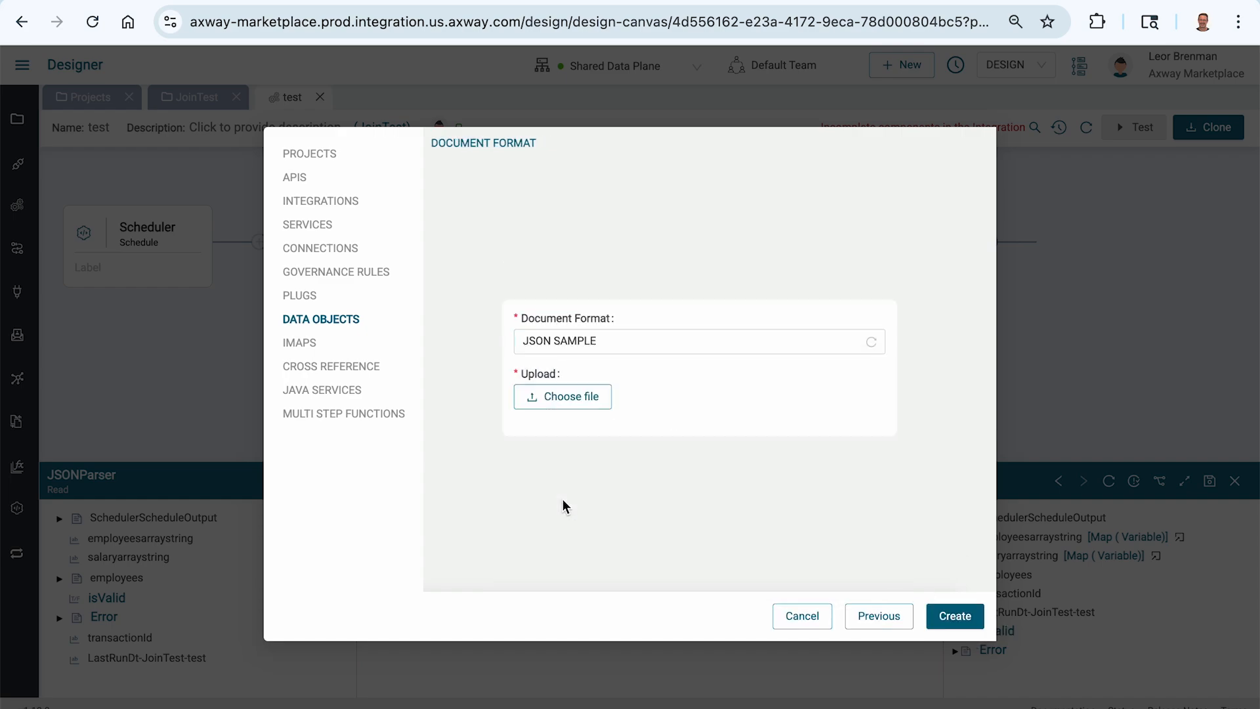
{"action": "left_click", "coordinate": [563, 397]}
{"action": "double_click", "coordinate": [374, 243]}
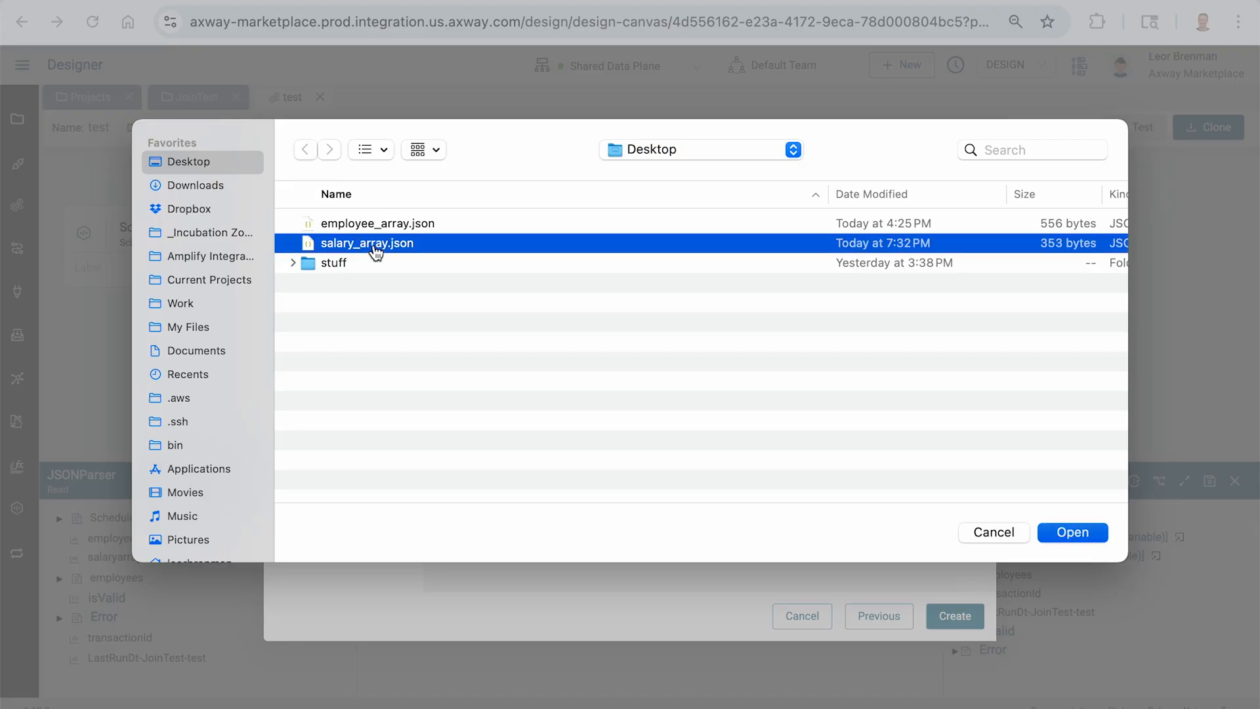
{"action": "left_click", "coordinate": [966, 622]}
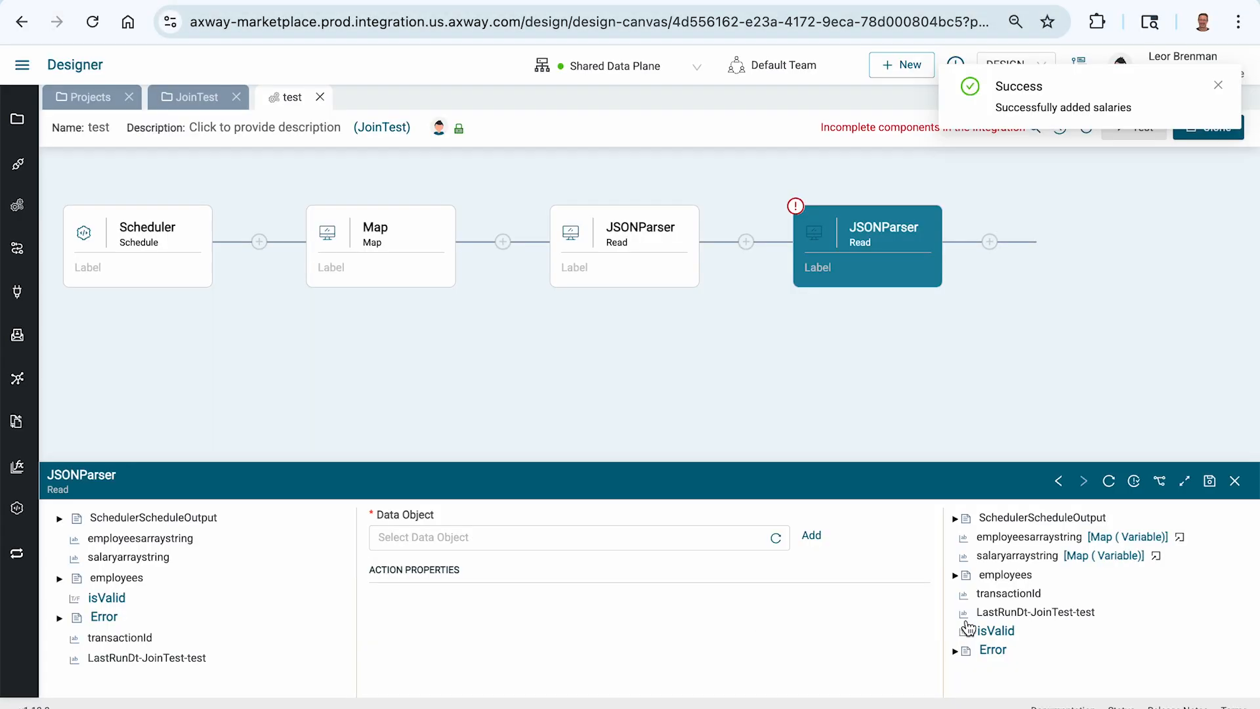
{"action": "left_click", "coordinate": [95, 171]}
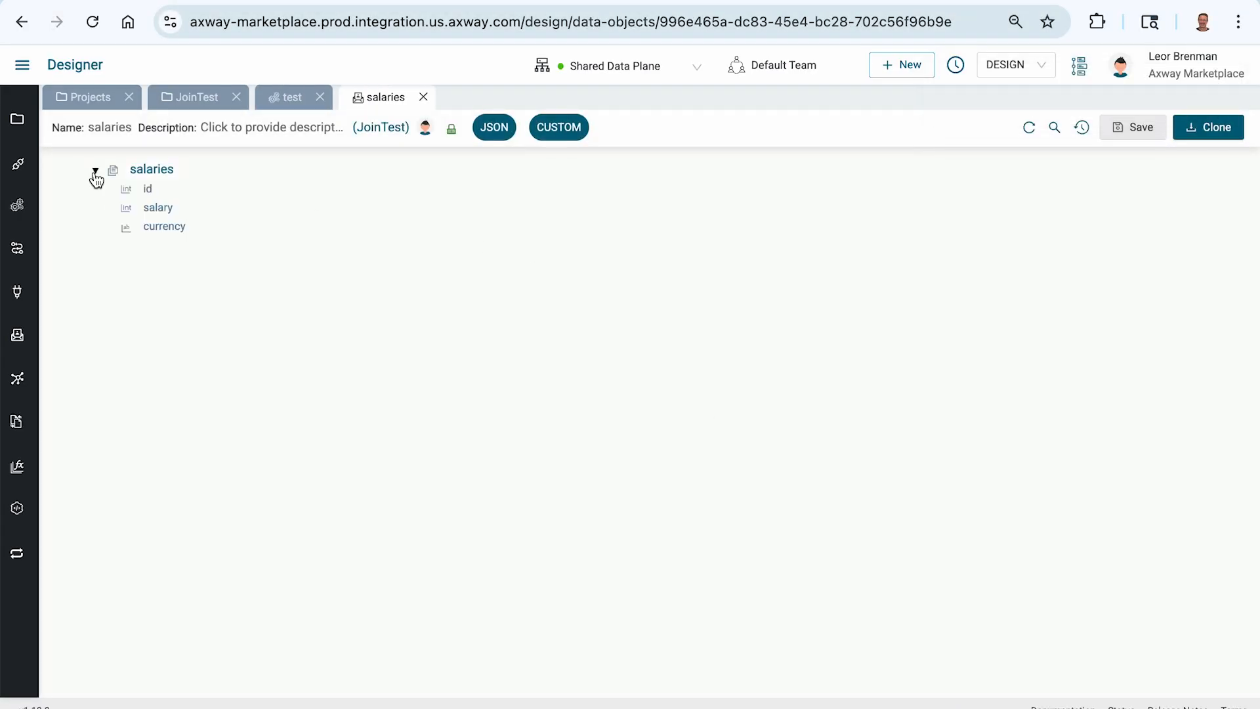
{"action": "left_click", "coordinate": [424, 99]}
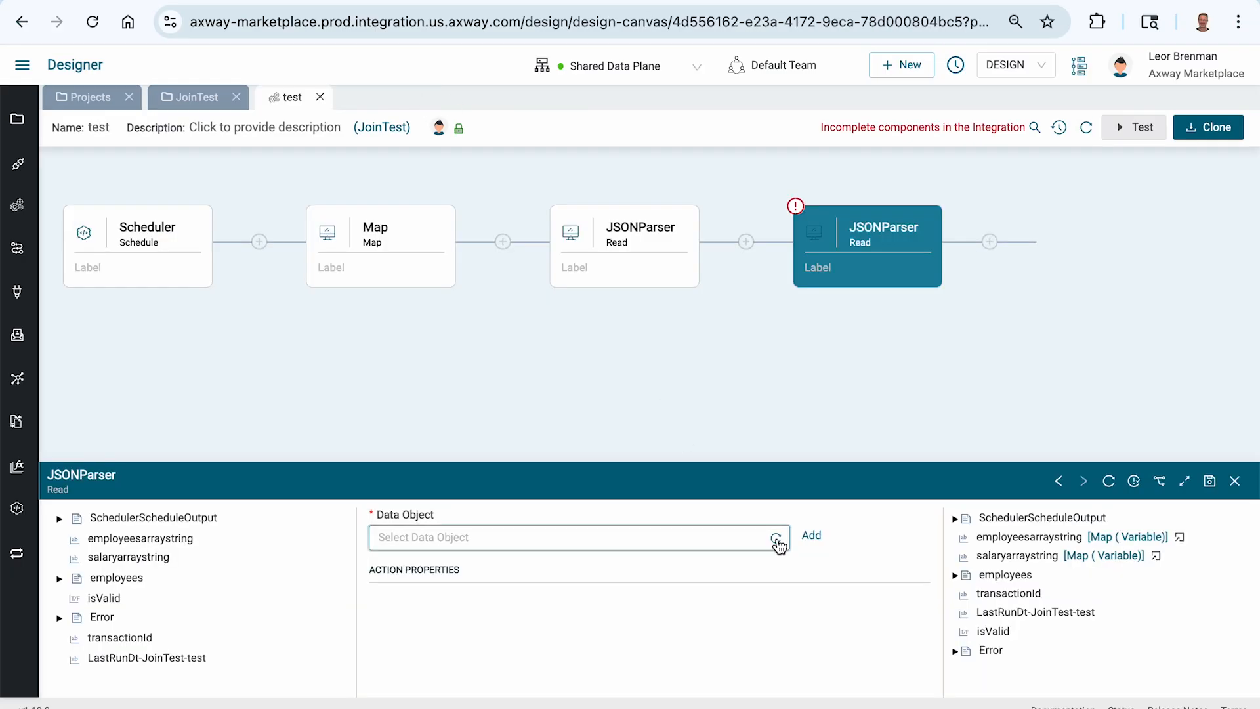
Assign the salaries data object to the second JSONParser, map salaryarraystring to its jsonString input, and save the component
{"action": "left_click", "coordinate": [673, 535]}
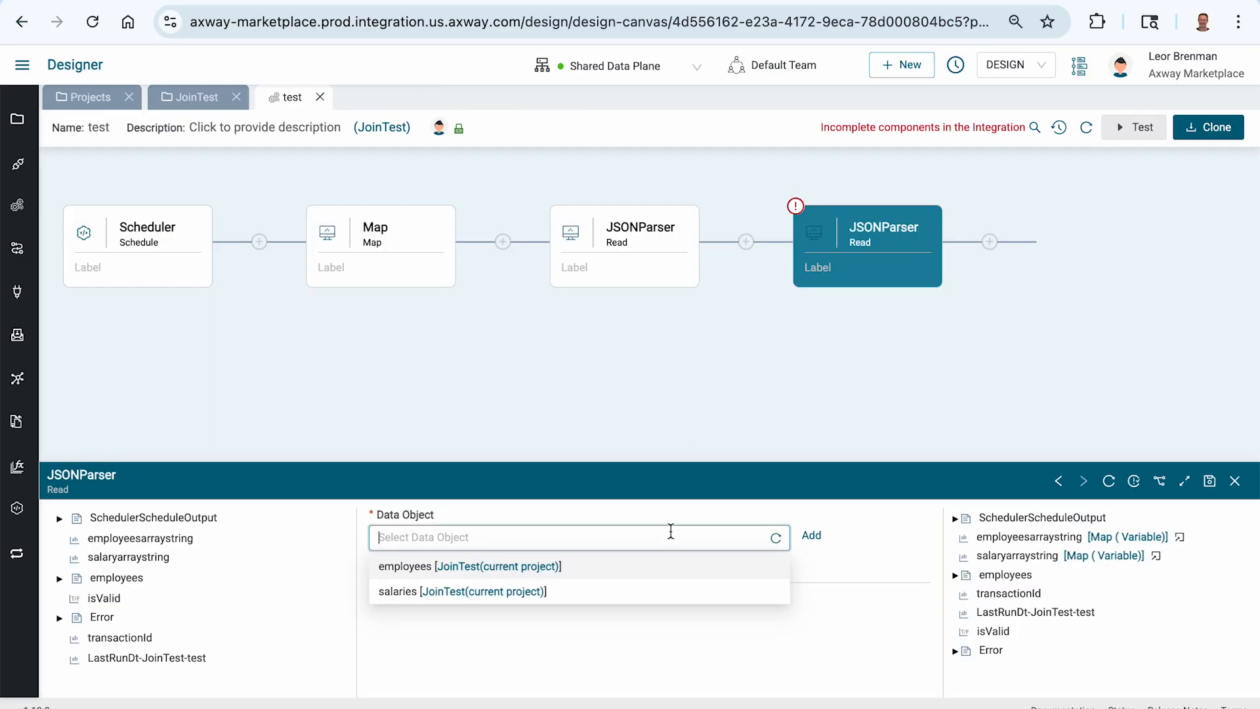
{"action": "left_click", "coordinate": [401, 592]}
{"action": "left_click_drag", "start_coordinate": [169, 565], "coordinate": [420, 602]}
{"action": "left_click", "coordinate": [1209, 481]}
{"action": "left_click", "coordinate": [1235, 481]}
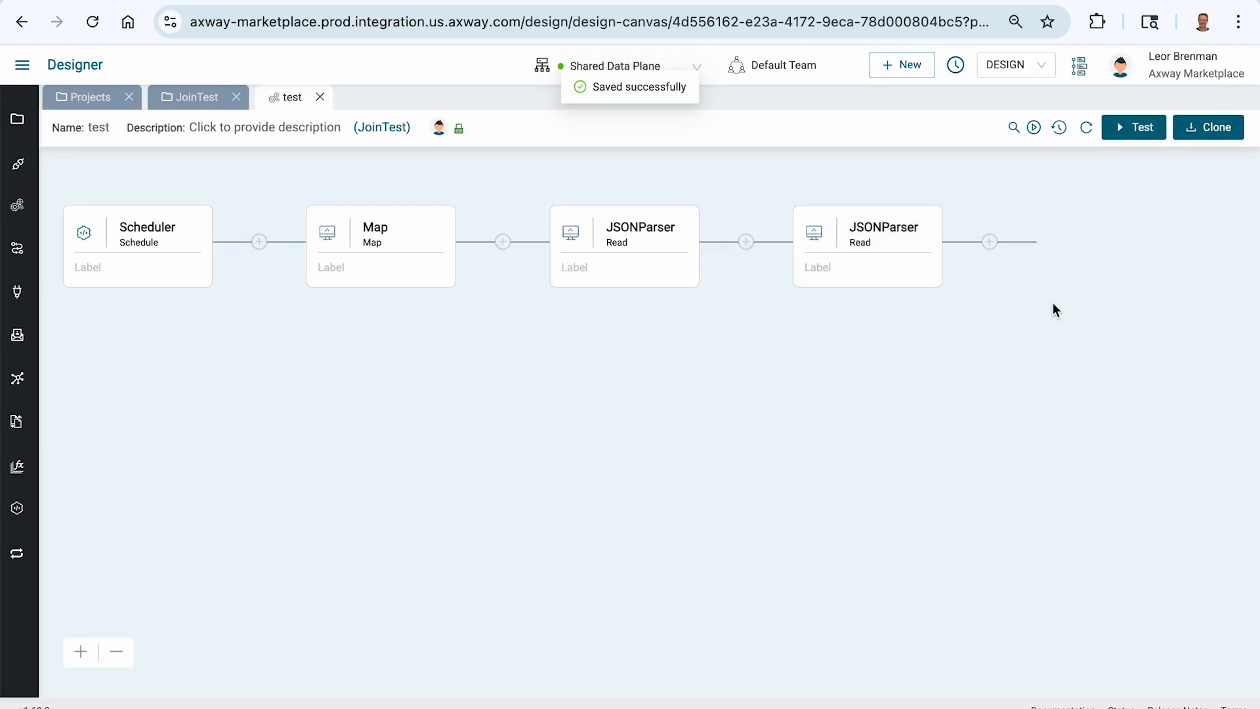
Add another Map component at the end of the flow, after the second JSONParser
{"action": "left_click", "coordinate": [991, 242]}
{"action": "left_click", "coordinate": [1043, 189]}
{"action": "type", "text": "map"}
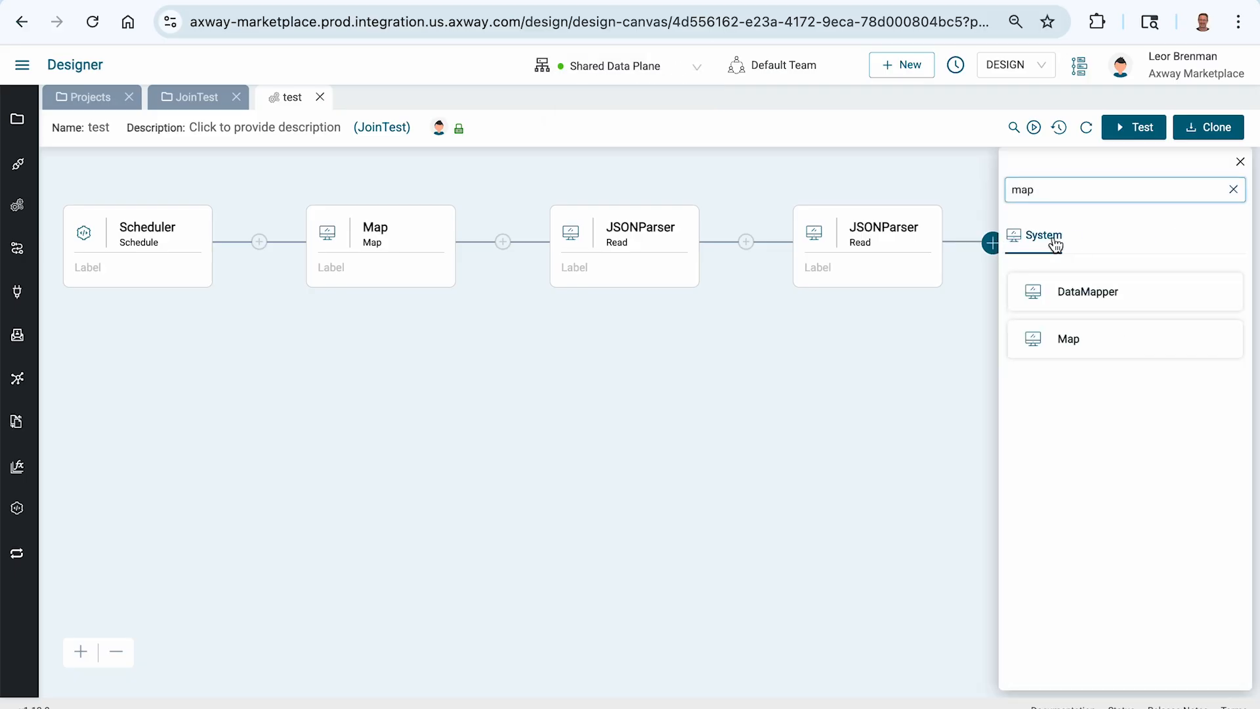
{"action": "left_click", "coordinate": [1063, 345]}
{"action": "left_click", "coordinate": [1056, 377]}
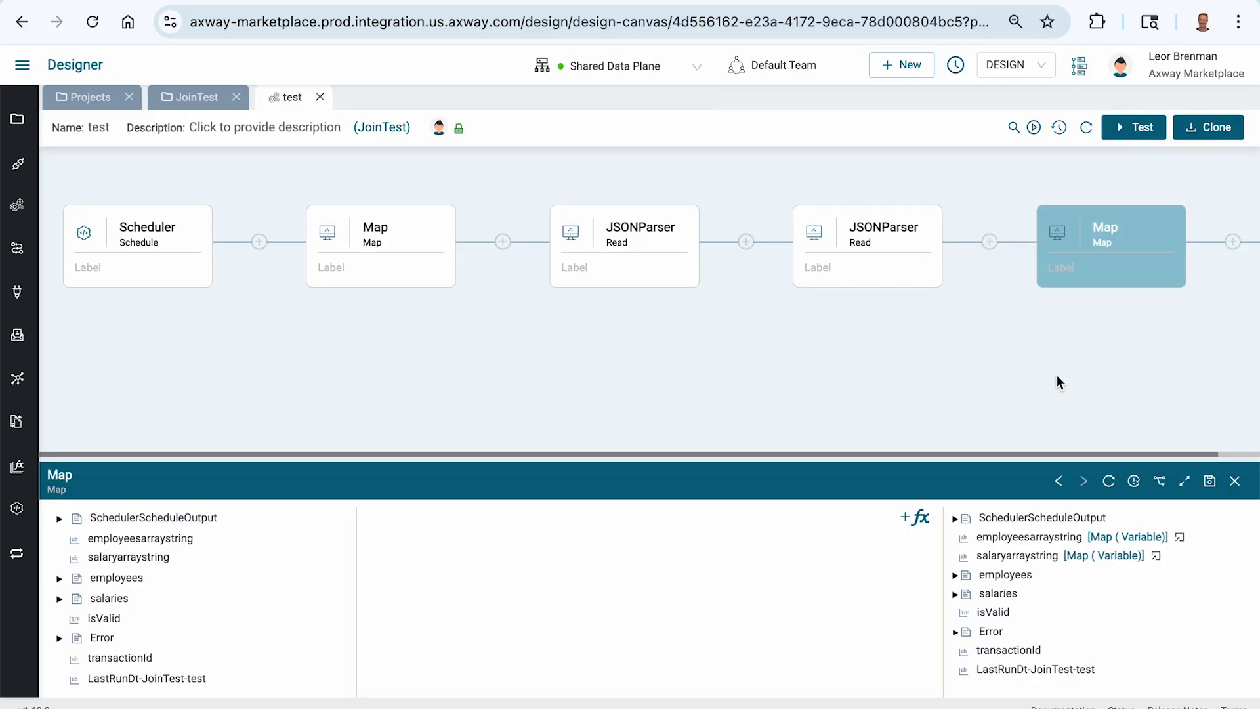
Add a Join function to the last Map component and enlarge its mapping area
{"action": "left_click", "coordinate": [911, 520]}
{"action": "left_click", "coordinate": [520, 133]}
{"action": "type", "text": "join"}
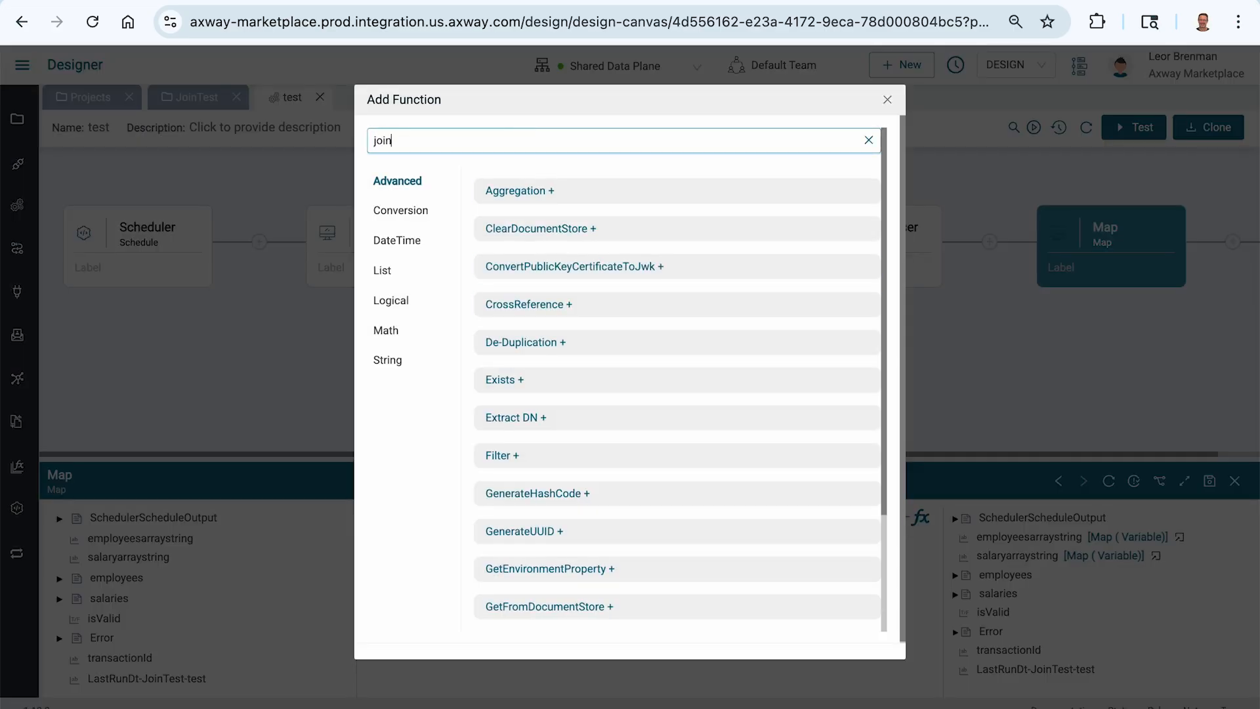
{"action": "left_click", "coordinate": [529, 195]}
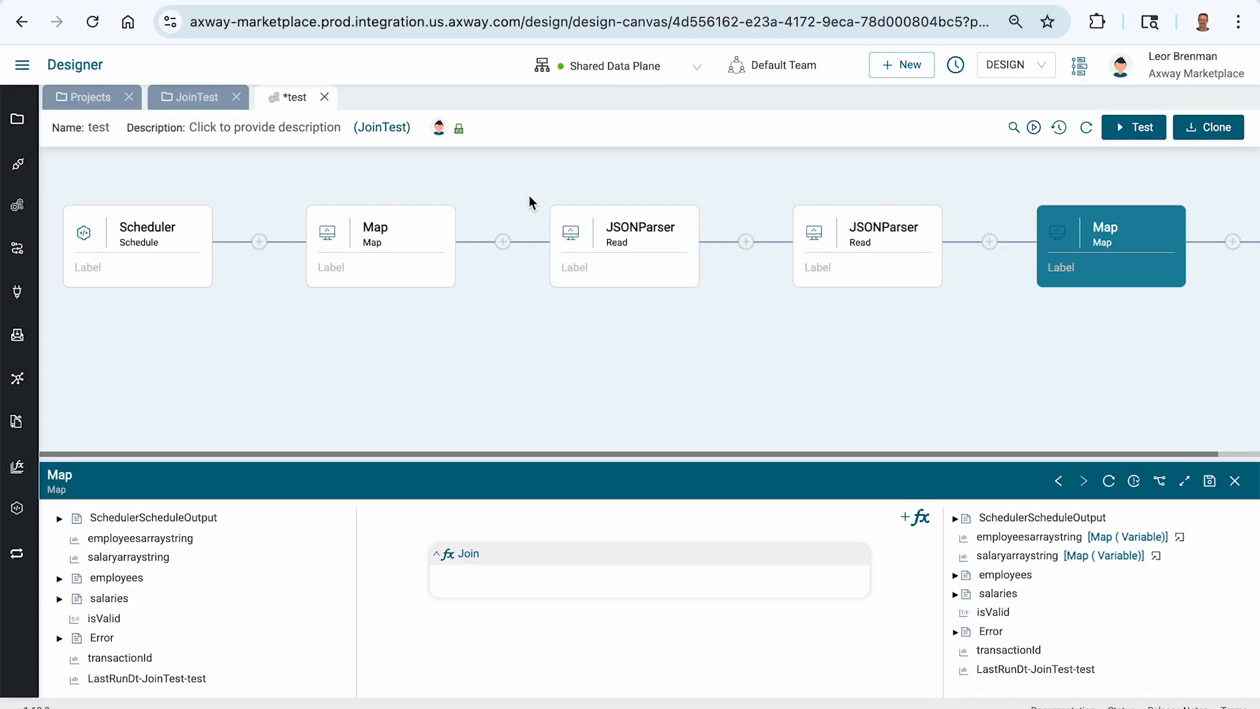
{"action": "left_click", "coordinate": [1187, 483]}
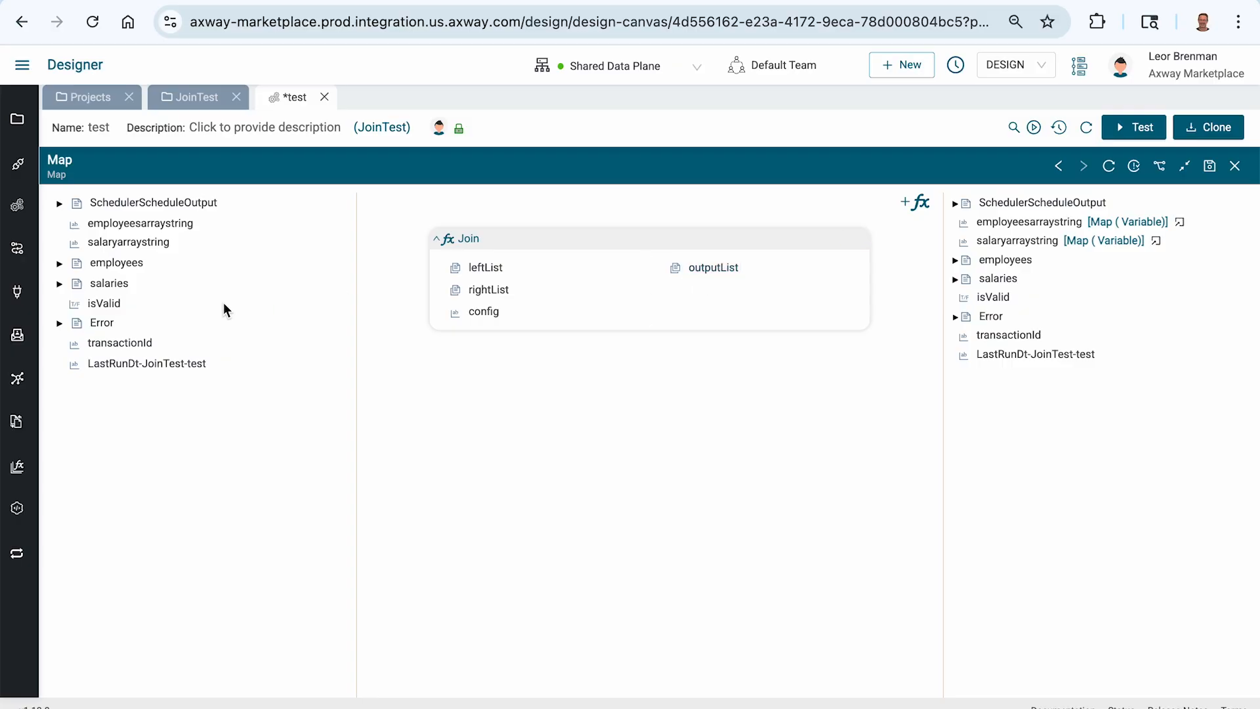
Map the nested employees array to the Join function's leftList and the nested salaries array to its rightList
{"action": "left_click", "coordinate": [59, 263]}
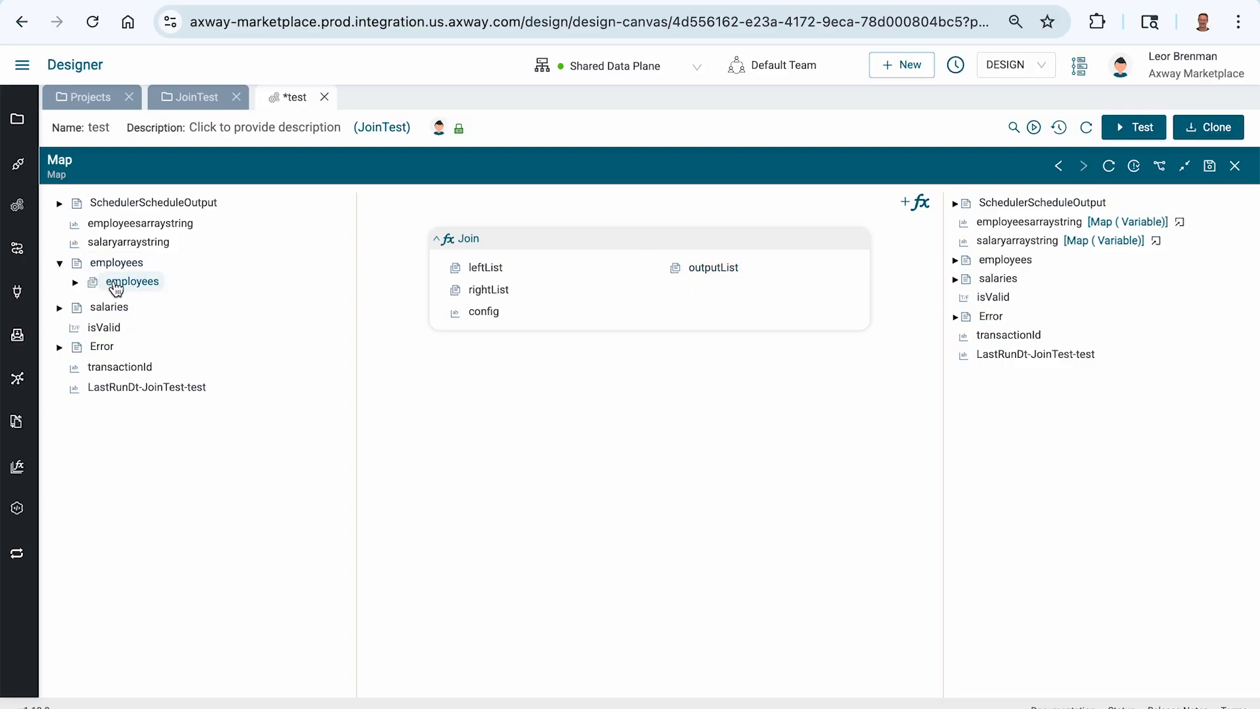
{"action": "left_click", "coordinate": [75, 282]}
{"action": "left_click_drag", "start_coordinate": [134, 286], "coordinate": [478, 270]}
{"action": "left_click", "coordinate": [59, 385]}
{"action": "left_click", "coordinate": [76, 403]}
{"action": "left_click_drag", "start_coordinate": [115, 415], "coordinate": [486, 294]}
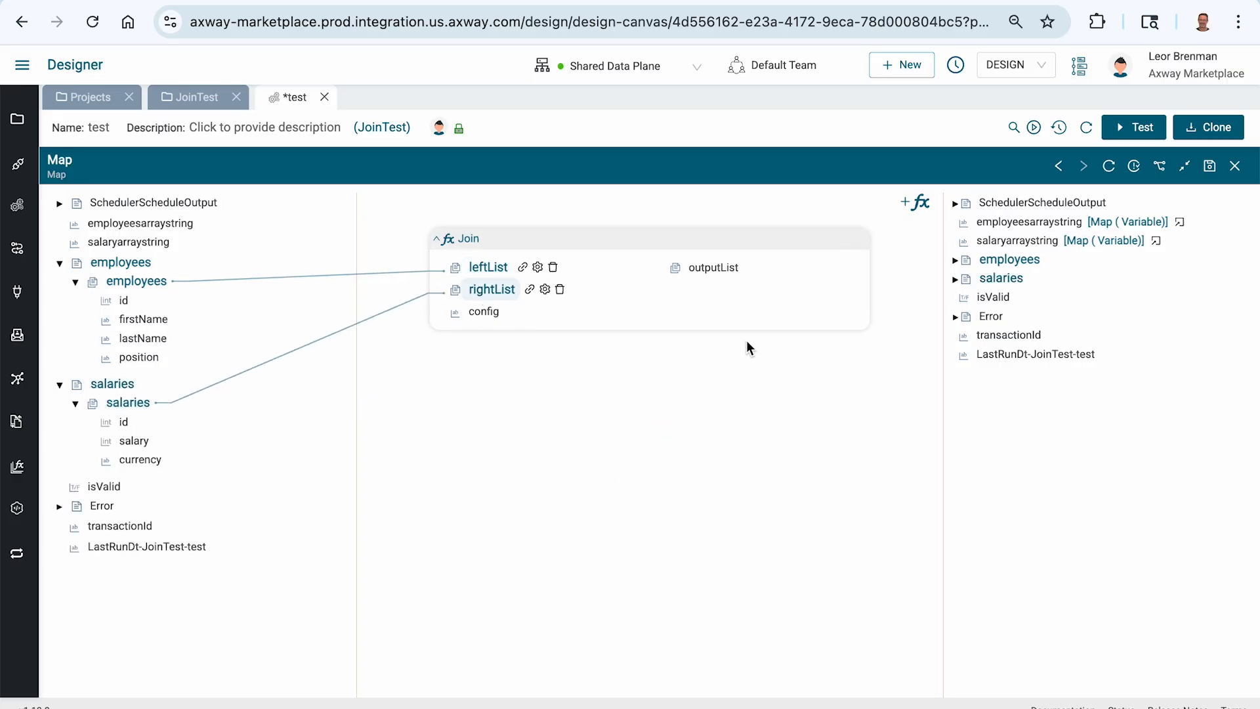
Open the settings of the Join function's config input and set the join type to FULL OUTER JOIN
{"action": "right_click", "coordinate": [490, 314]}
{"action": "left_click", "coordinate": [517, 380]}
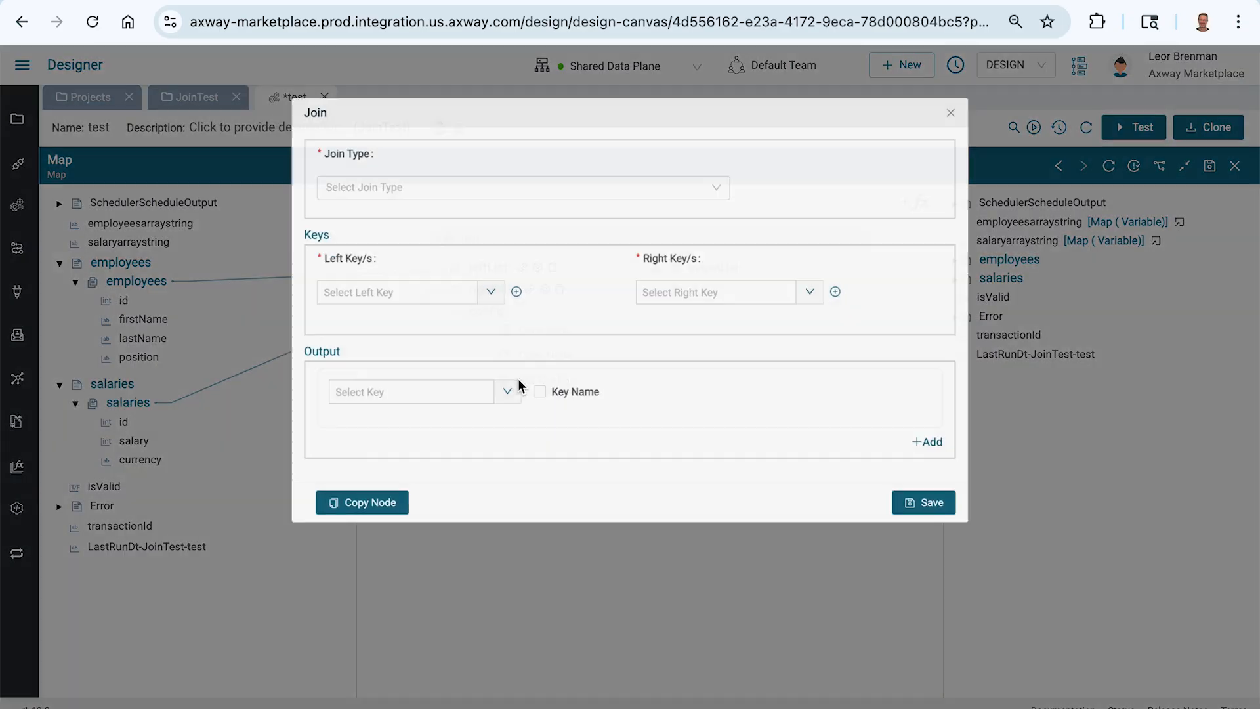
{"action": "left_click", "coordinate": [414, 187]}
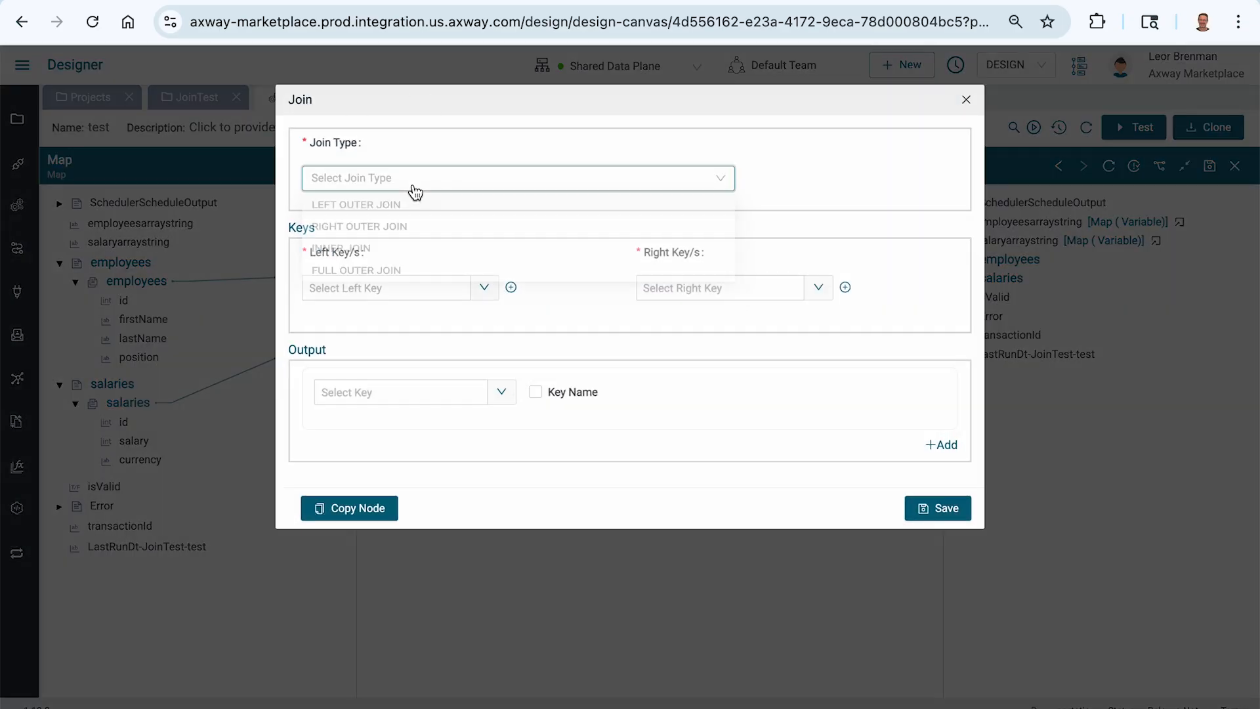
{"action": "left_click", "coordinate": [383, 280]}
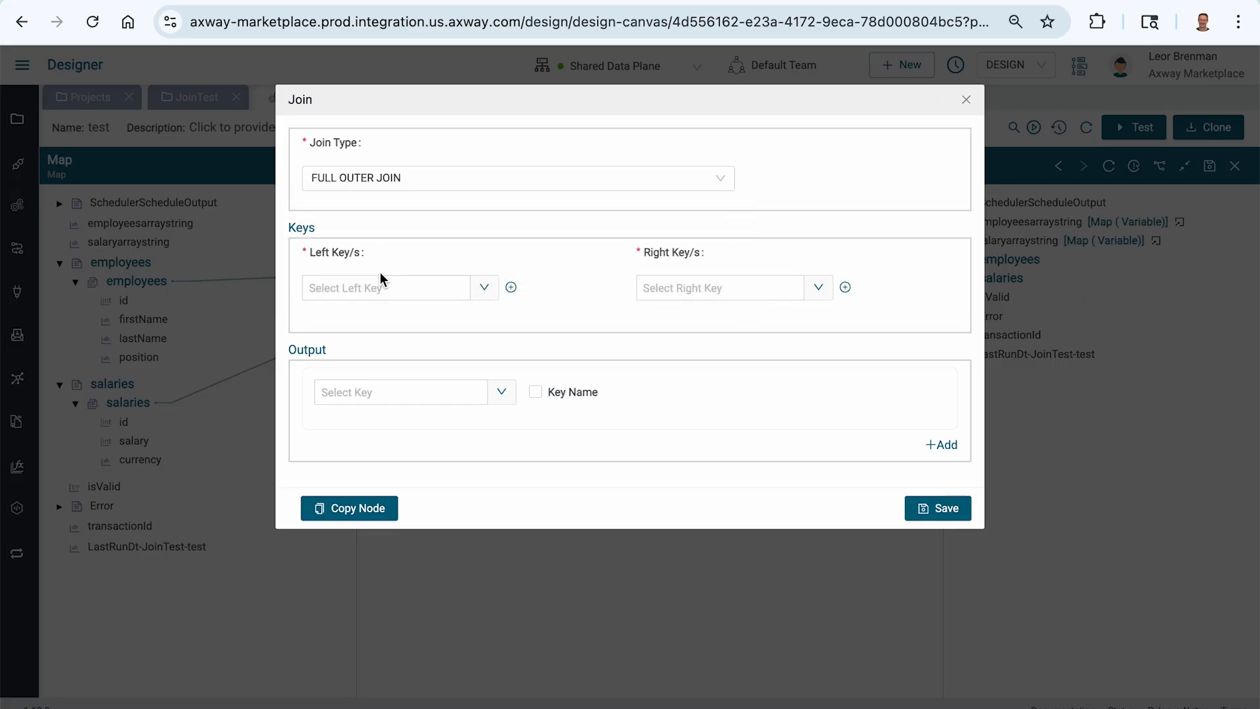
{"action": "left_click", "coordinate": [359, 179]}
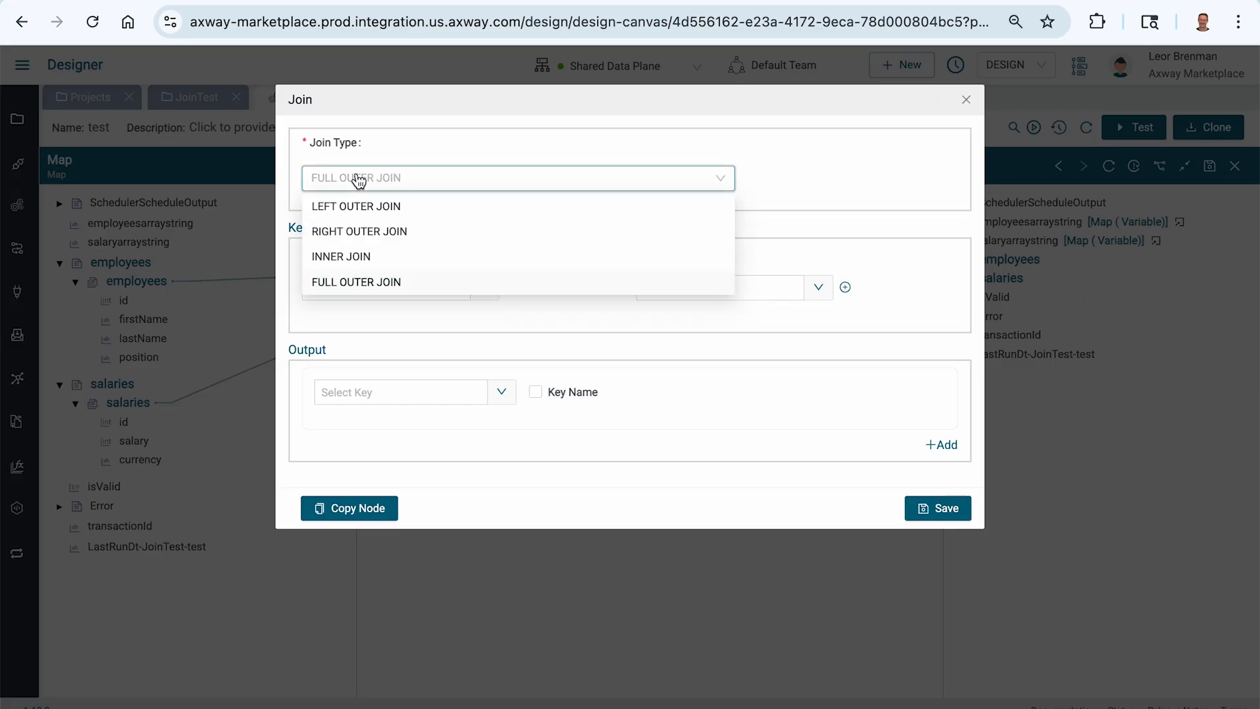
{"action": "left_click", "coordinate": [361, 132]}
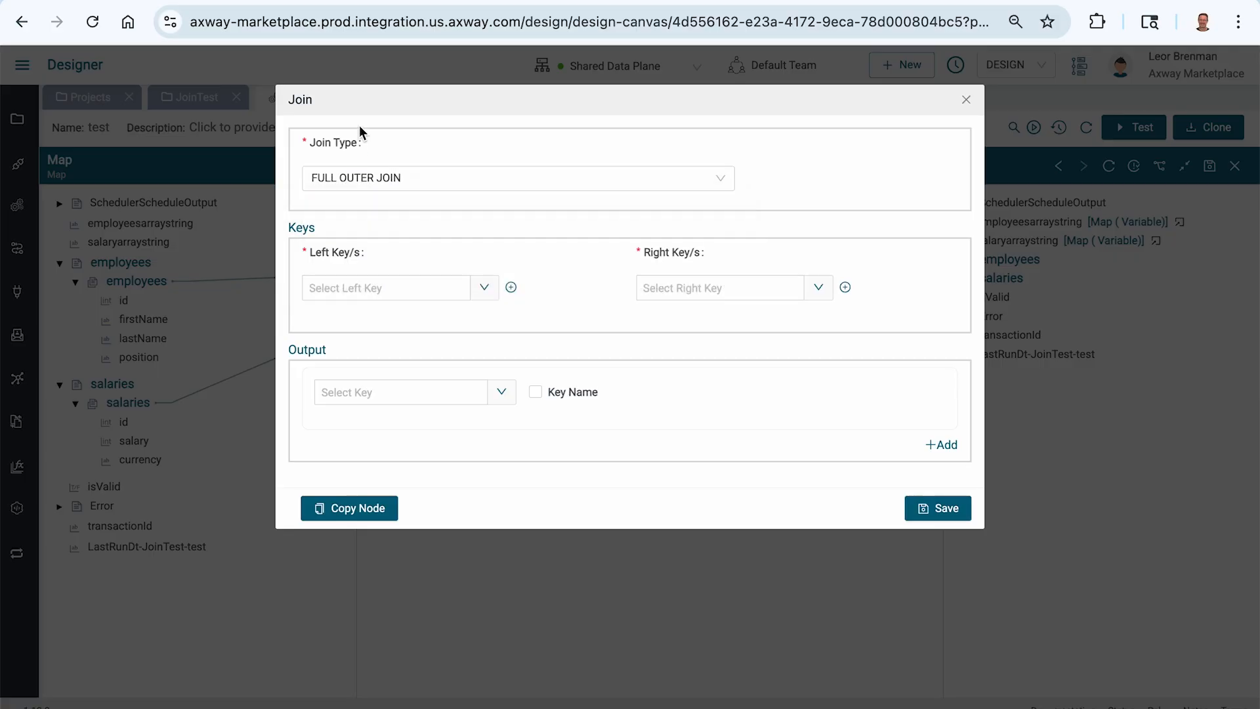
Add the employees id as the left key and the salaries id as the right key of the join
{"action": "left_click", "coordinate": [484, 288]}
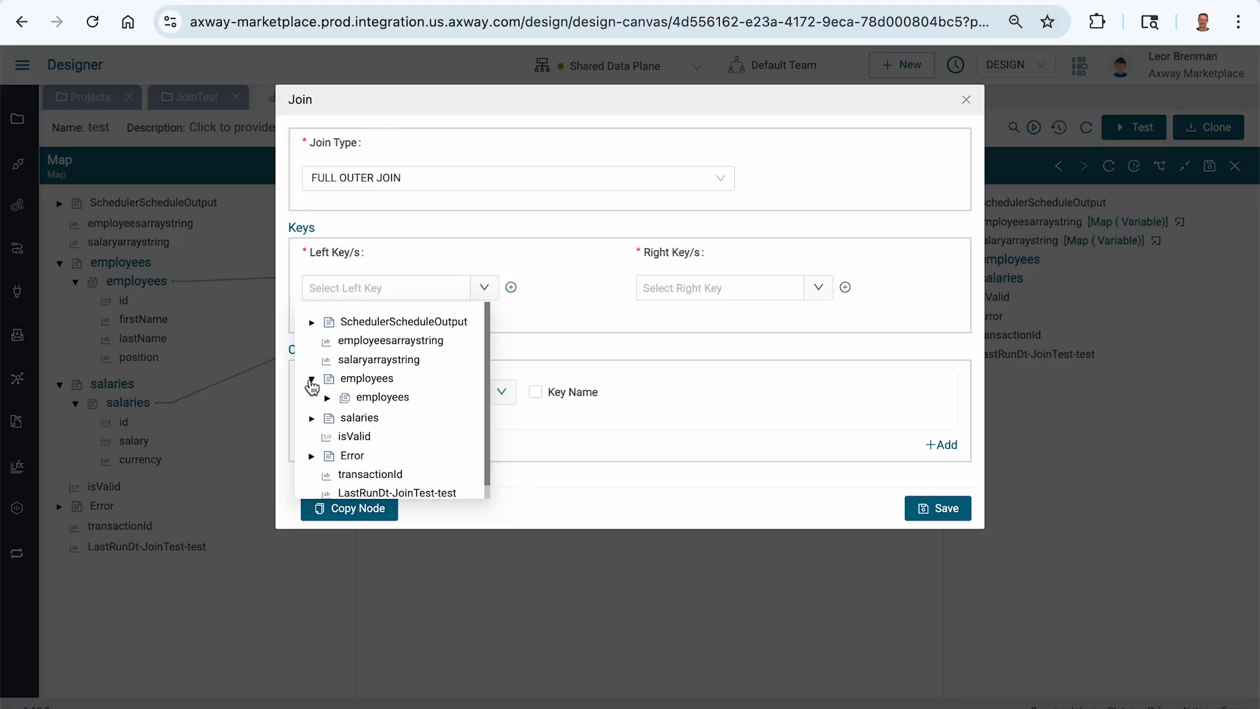
{"action": "left_click", "coordinate": [329, 399]}
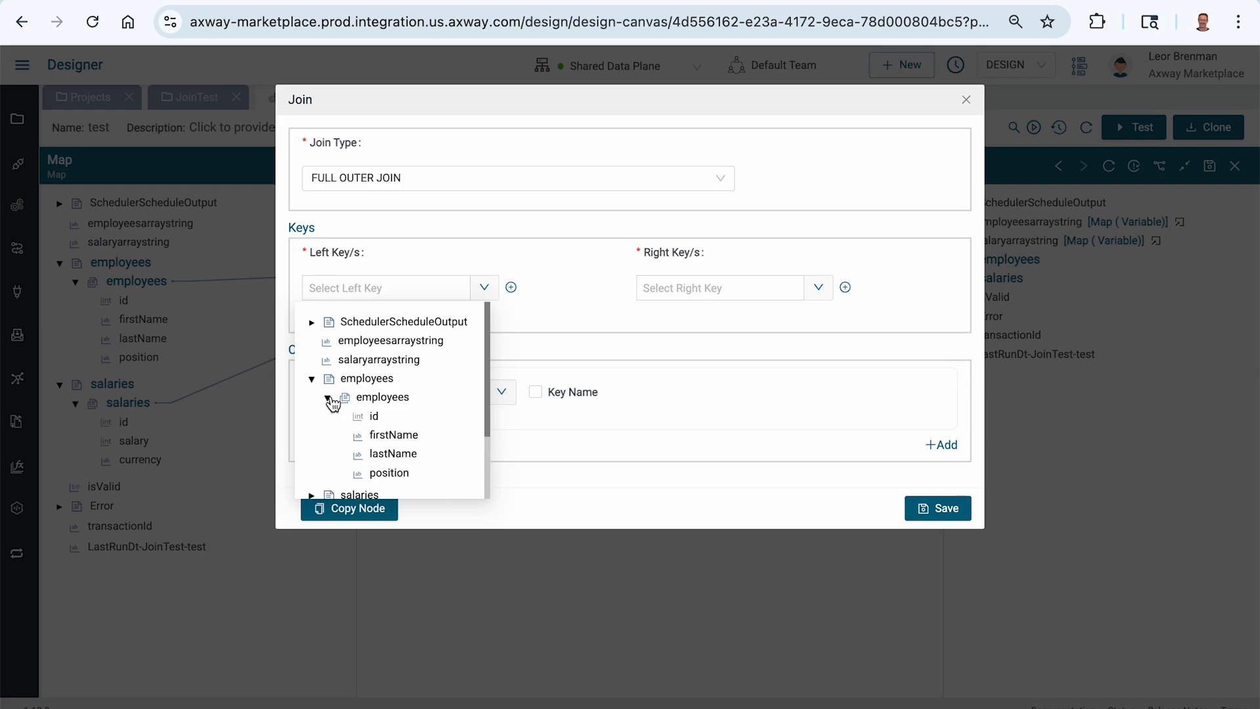
{"action": "left_click", "coordinate": [374, 418]}
{"action": "left_click", "coordinate": [512, 288]}
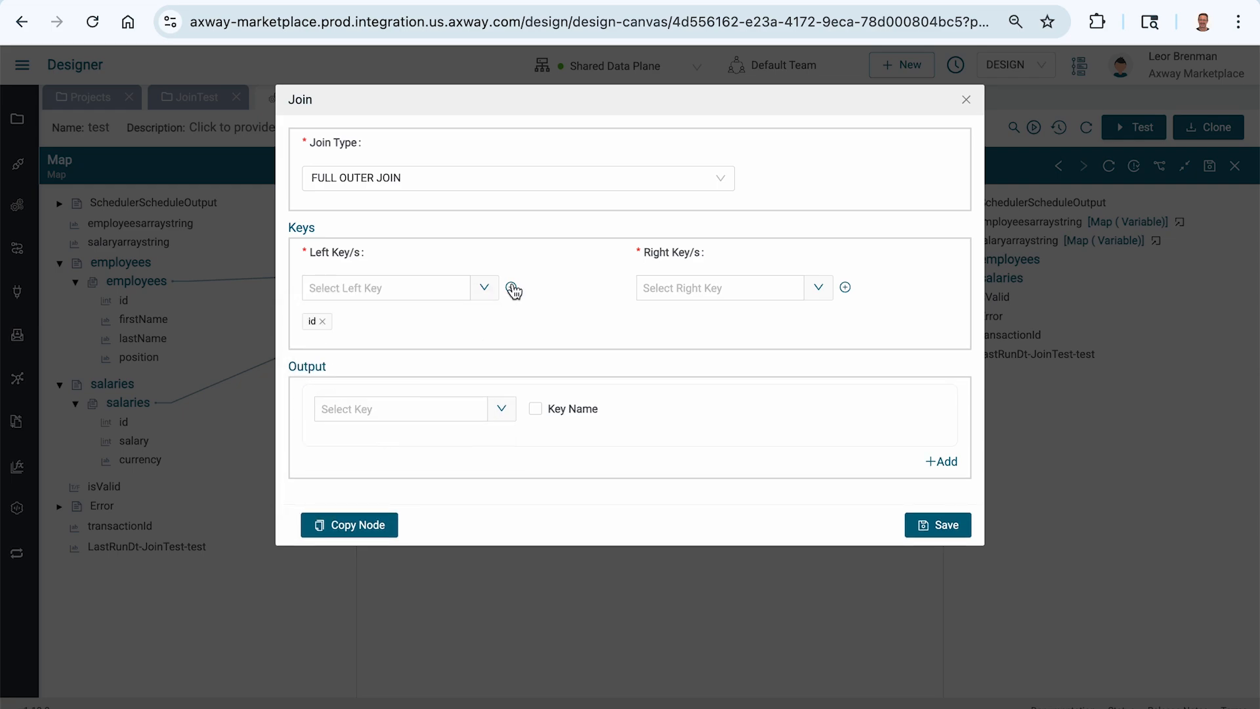
{"action": "left_click", "coordinate": [820, 296]}
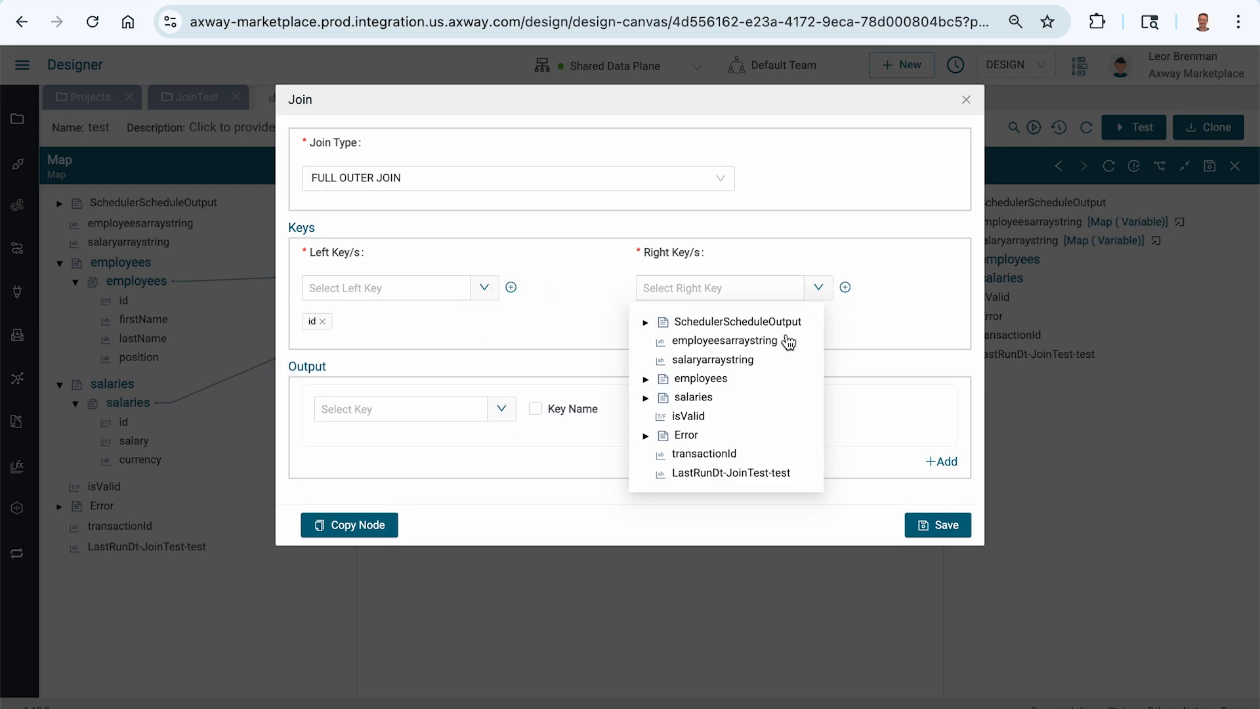
{"action": "left_click", "coordinate": [645, 398]}
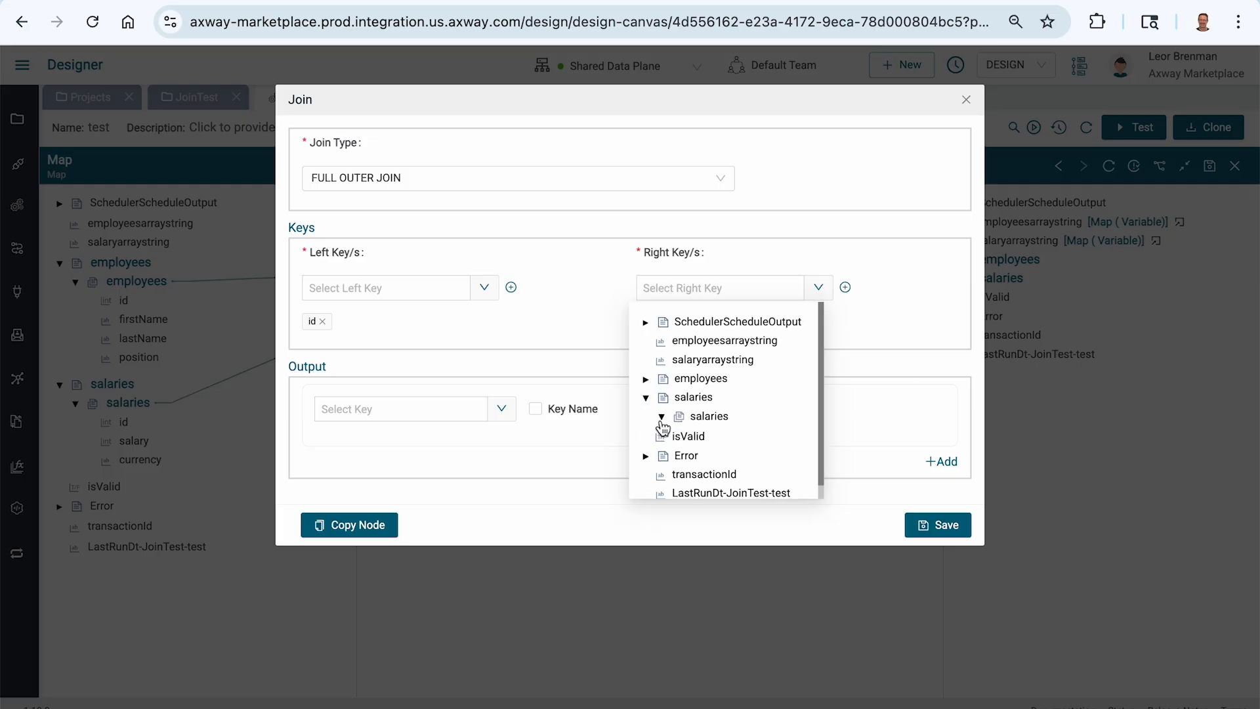
{"action": "left_click", "coordinate": [662, 417]}
{"action": "left_click", "coordinate": [703, 437]}
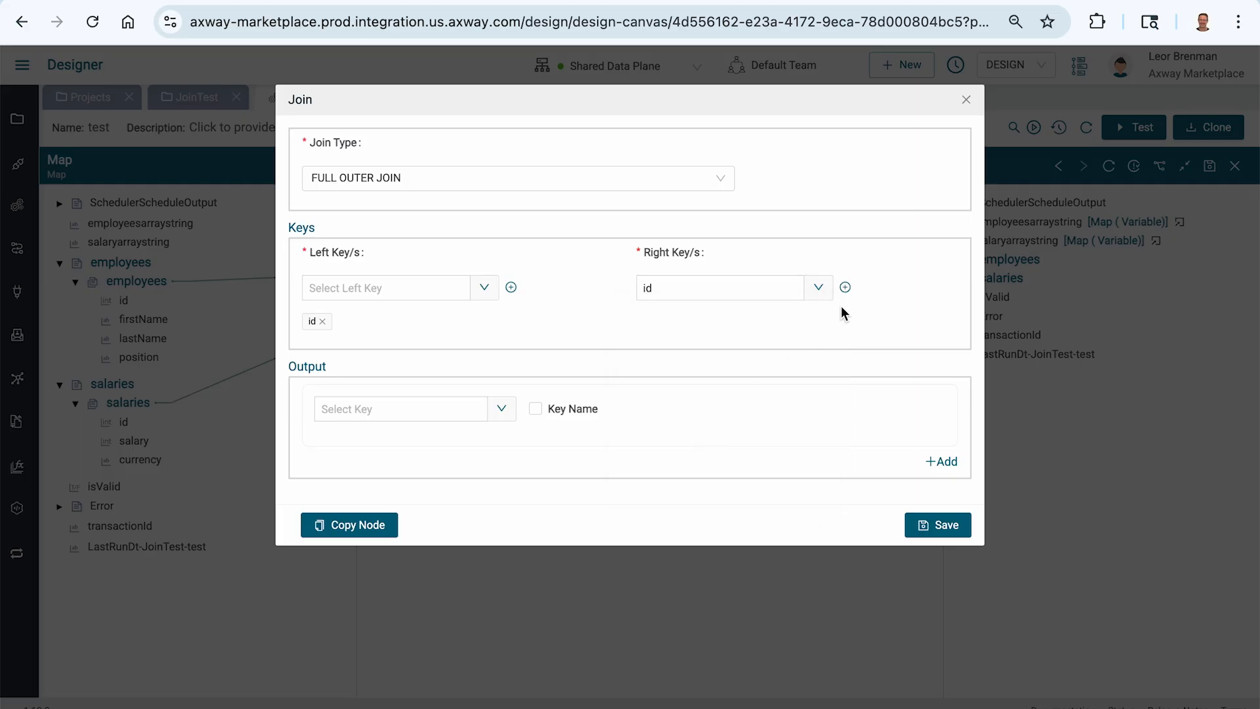
{"action": "left_click", "coordinate": [845, 287]}
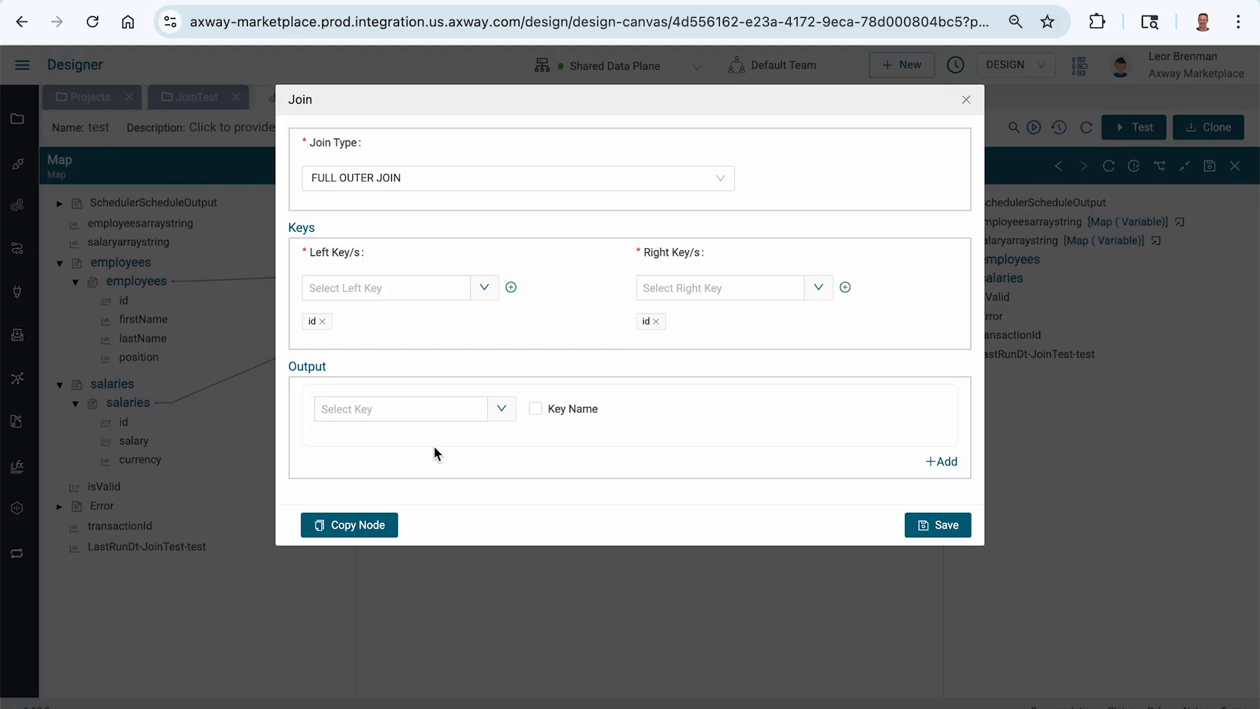
Add firstName and lastName from the employees array as the first two output keys of the join
{"action": "left_click", "coordinate": [502, 416]}
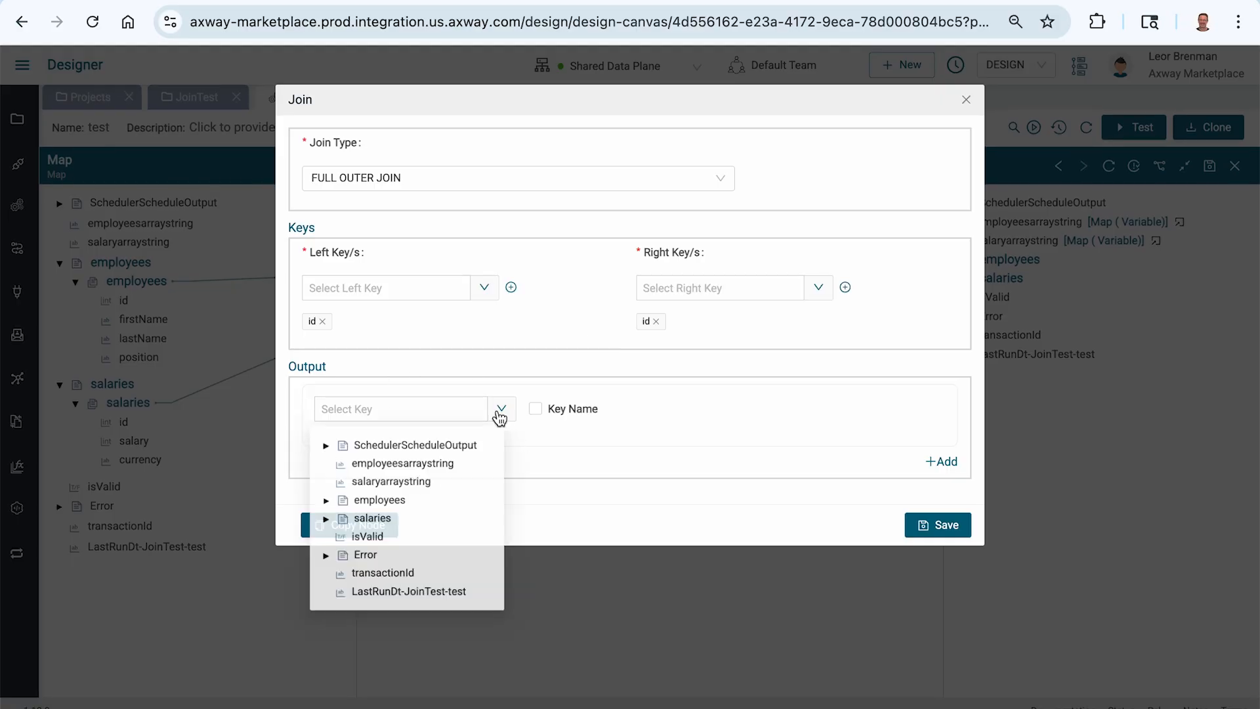
{"action": "left_click", "coordinate": [324, 502]}
{"action": "left_click", "coordinate": [340, 519]}
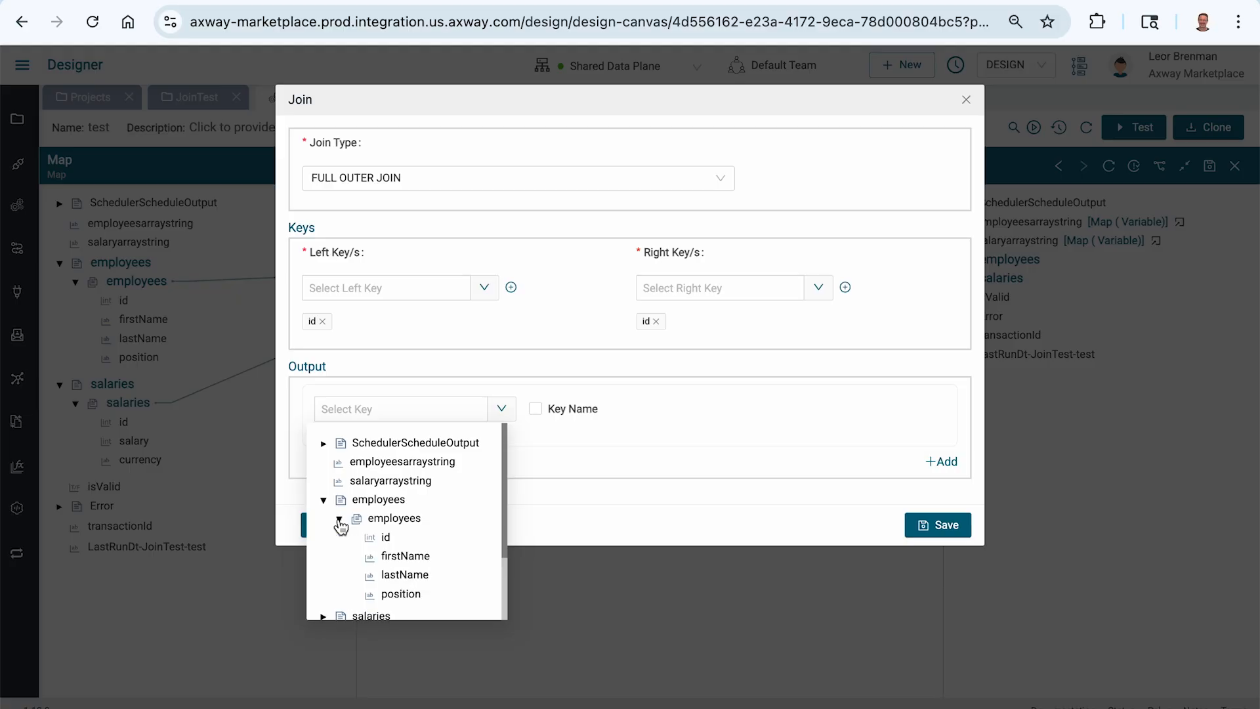
{"action": "left_click", "coordinate": [394, 558]}
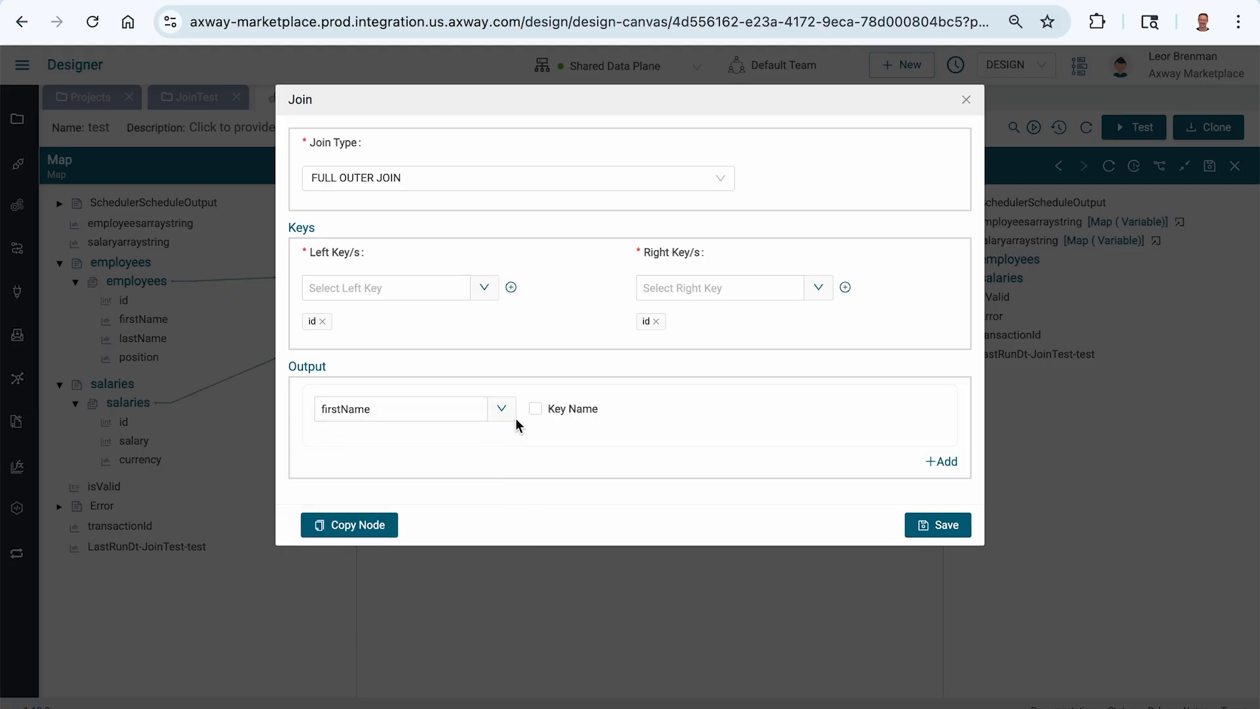
{"action": "left_click", "coordinate": [927, 467]}
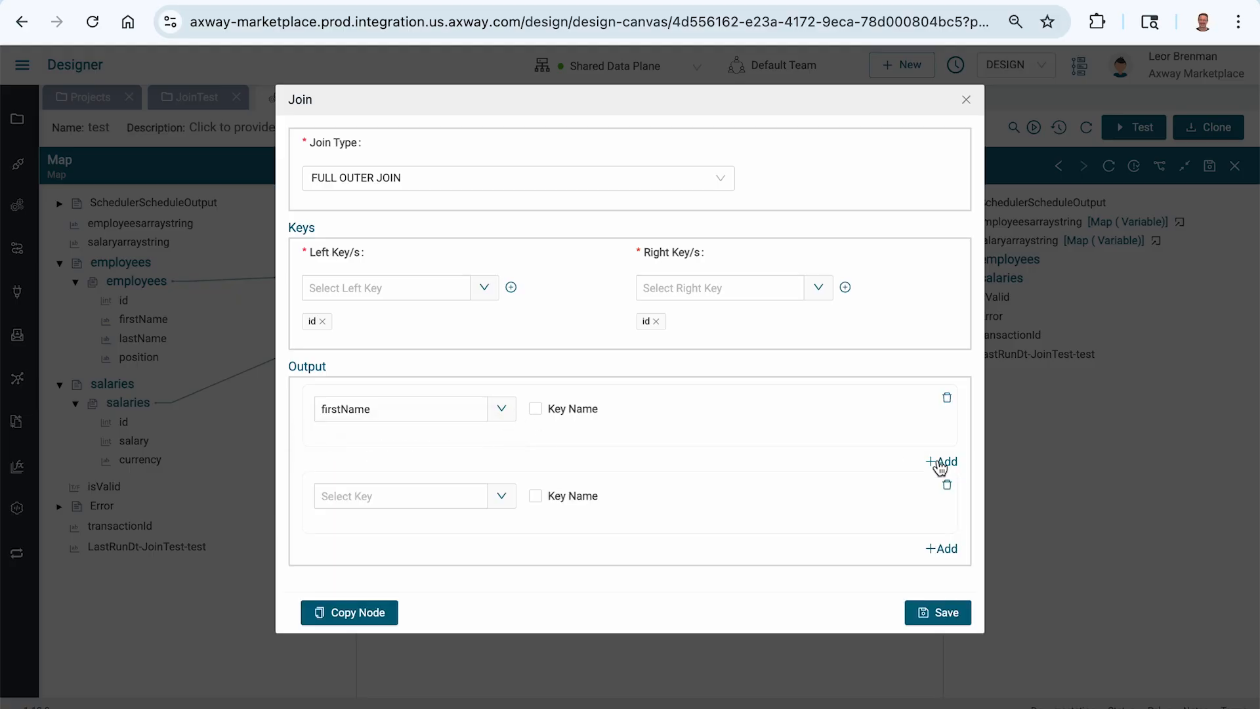
{"action": "left_click", "coordinate": [502, 497]}
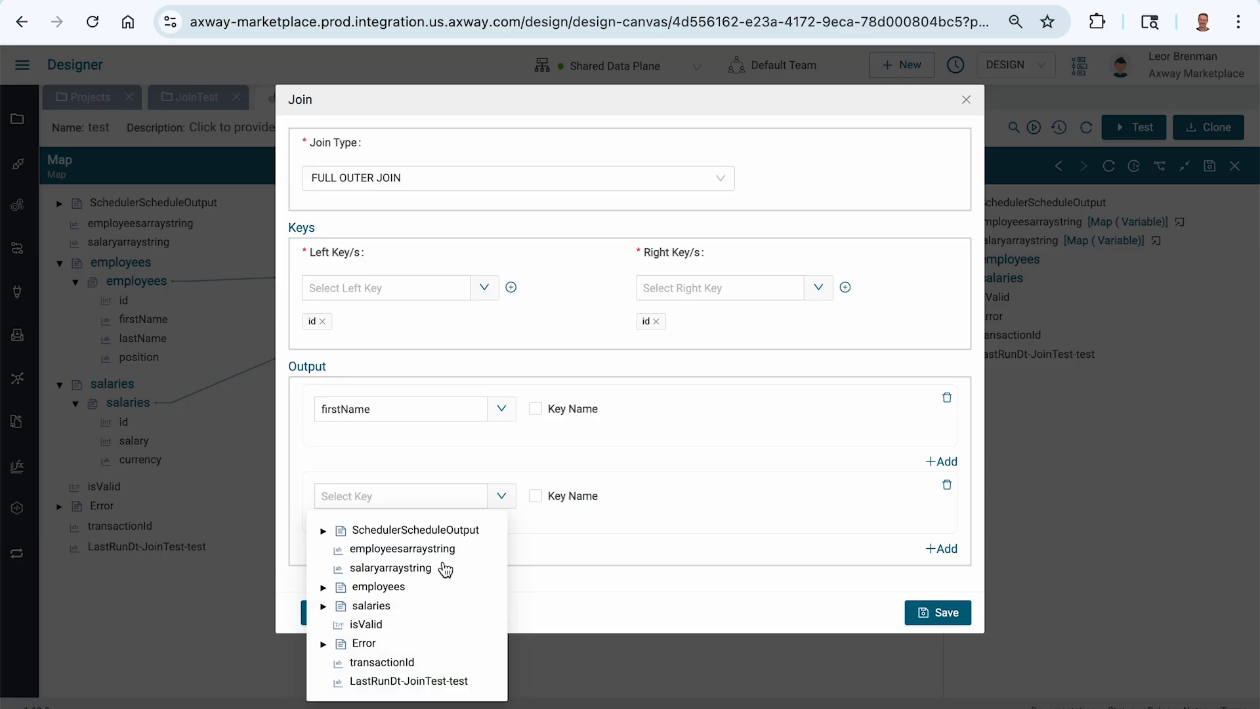
{"action": "left_click", "coordinate": [324, 587]}
{"action": "left_click", "coordinate": [339, 605]}
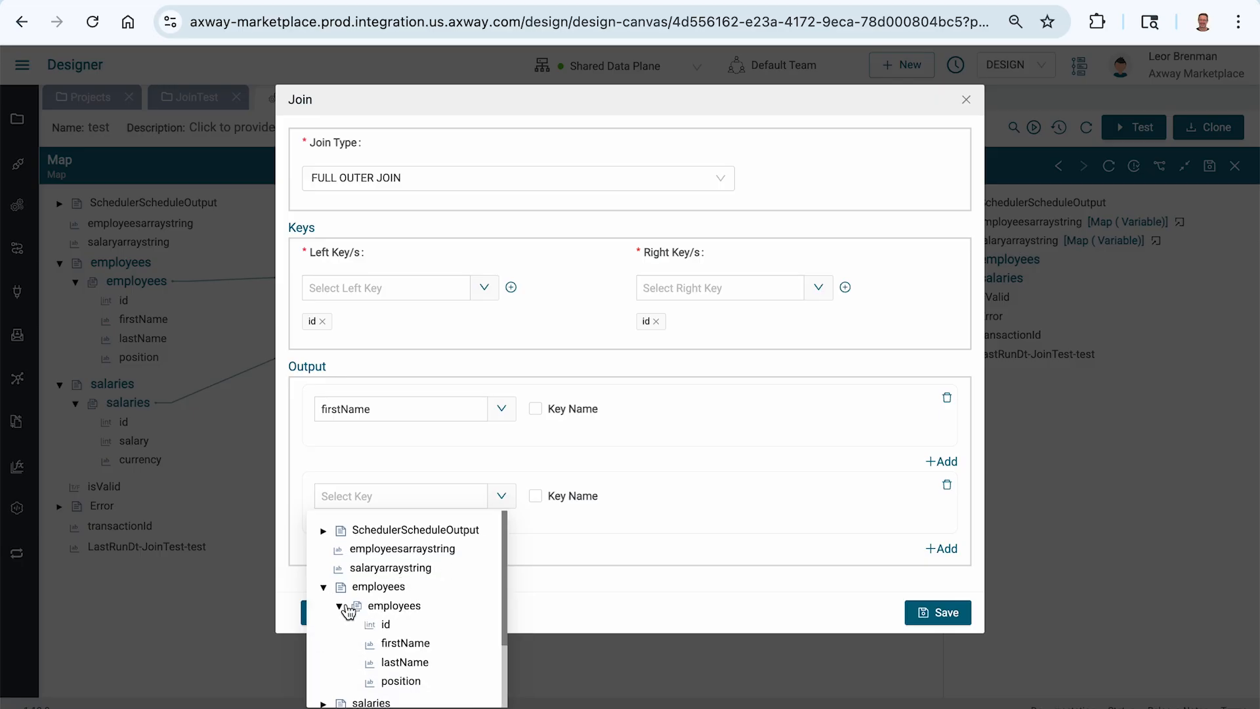
{"action": "left_click", "coordinate": [400, 664]}
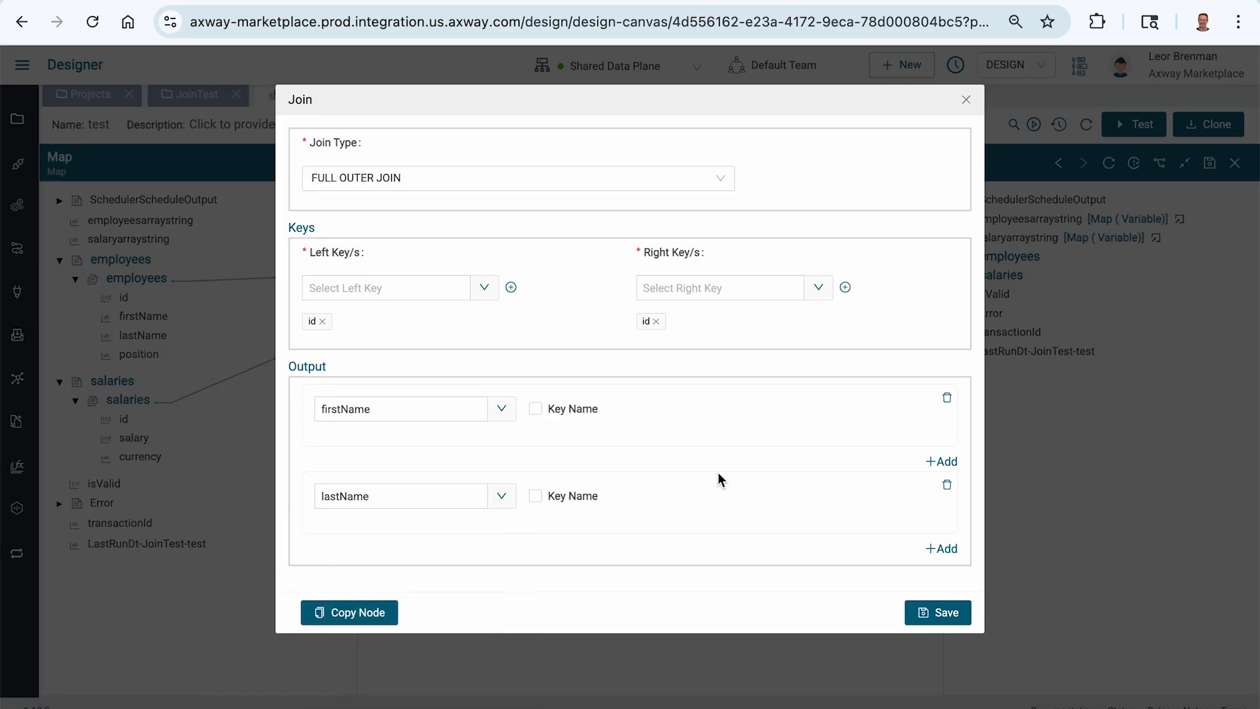
Add salary from the salaries array as the third output key and save the join configuration
{"action": "left_click", "coordinate": [941, 549]}
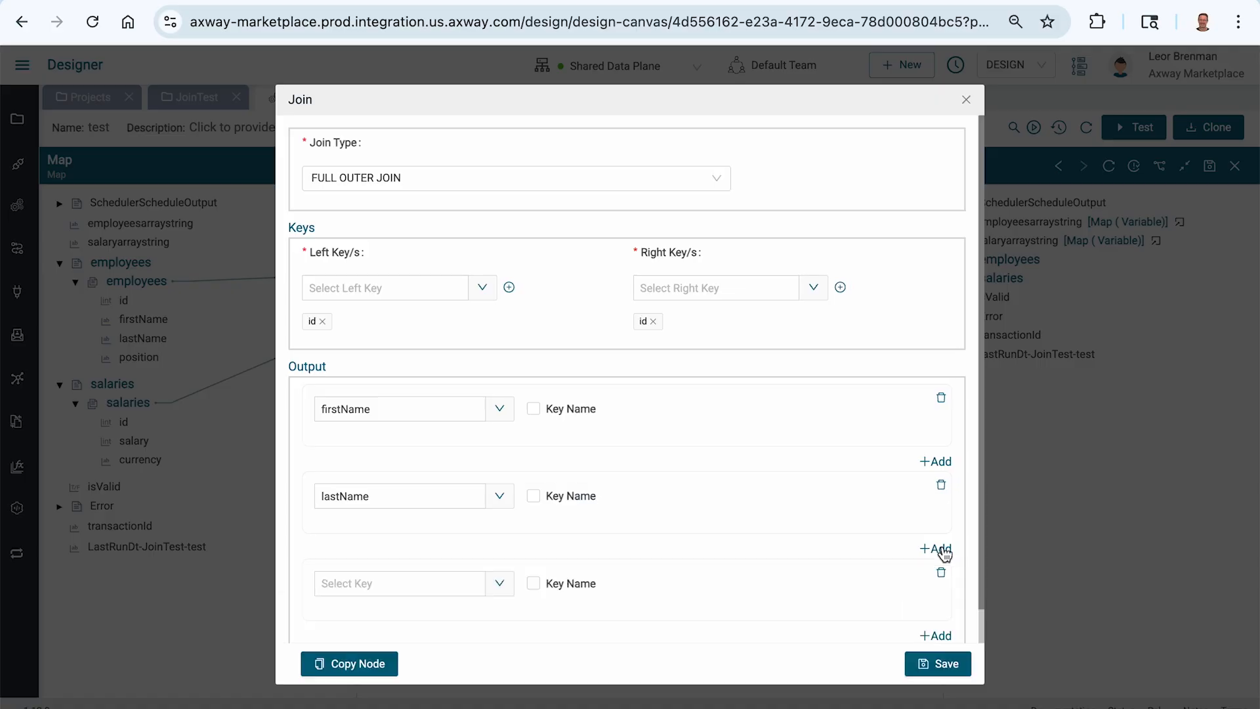
{"action": "left_click", "coordinate": [501, 586]}
{"action": "left_click", "coordinate": [416, 468]}
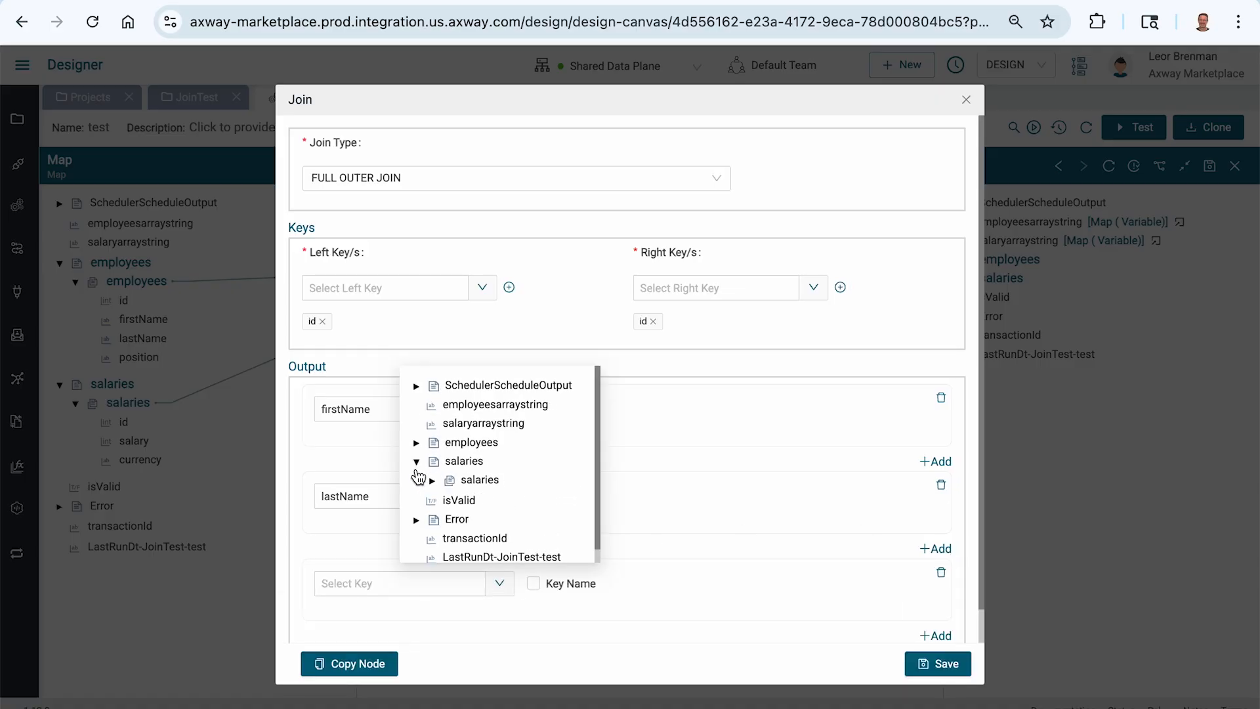
{"action": "left_click", "coordinate": [432, 480]}
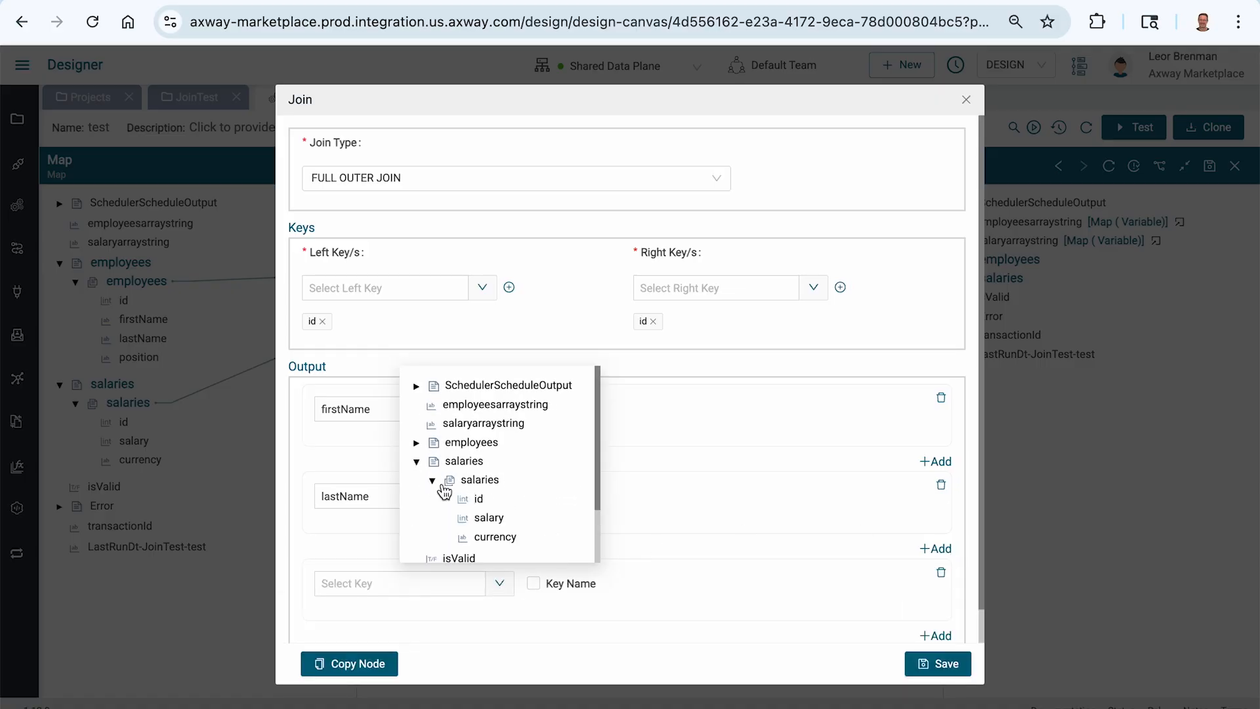
{"action": "left_click", "coordinate": [489, 519]}
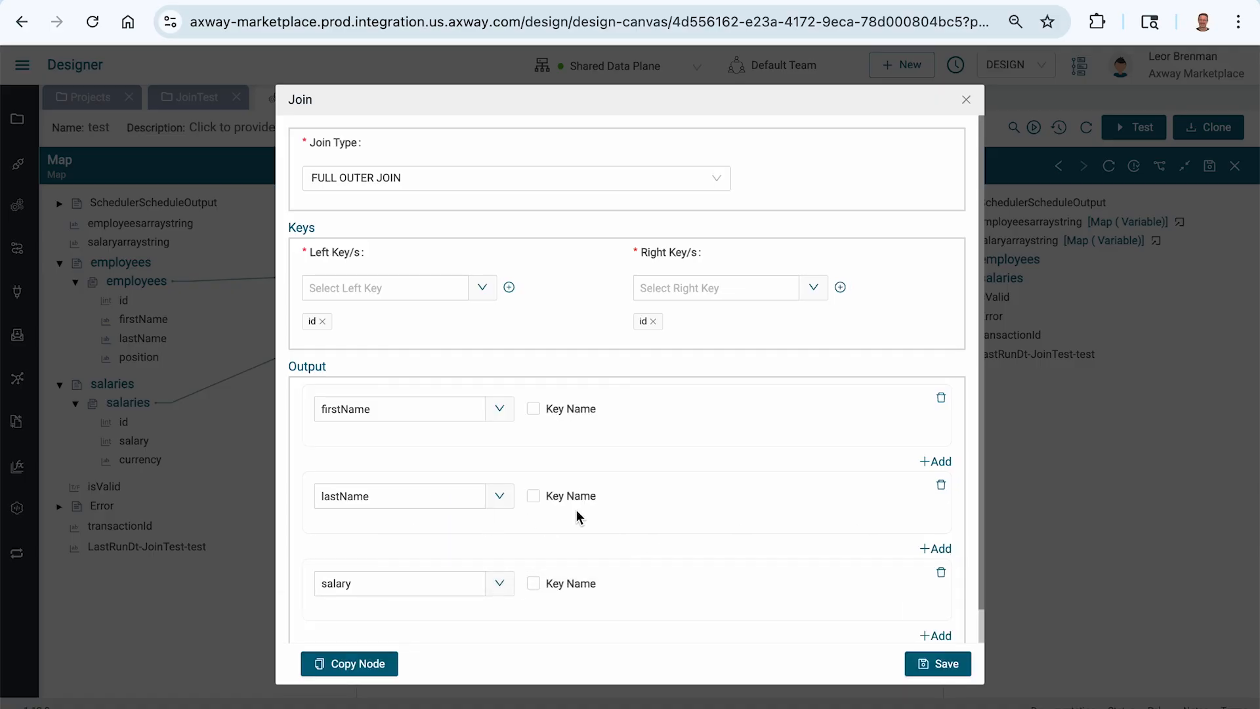
{"action": "left_click", "coordinate": [943, 659]}
Copy the node from the join configuration and paste it among the Map's output variables, naming it joinedemployeesandsalaries
{"action": "left_click", "coordinate": [519, 311]}
{"action": "left_click", "coordinate": [342, 665]}
{"action": "left_click", "coordinate": [940, 664]}
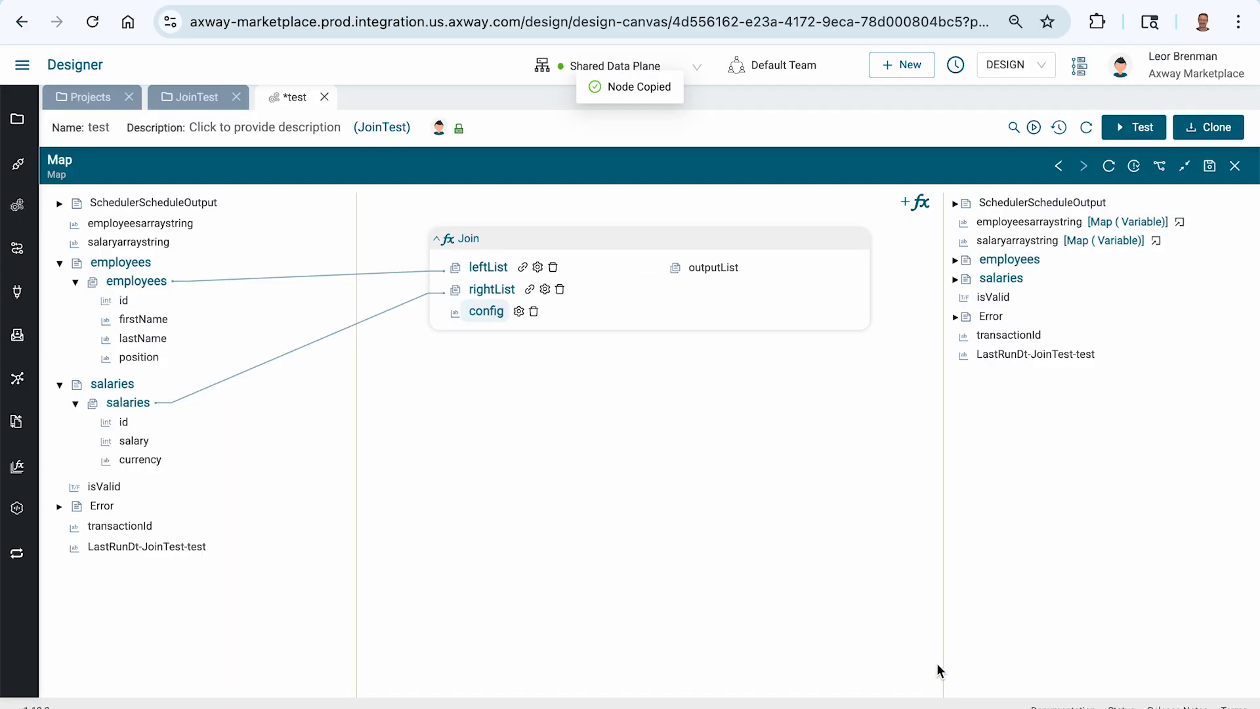
{"action": "right_click", "coordinate": [983, 428]}
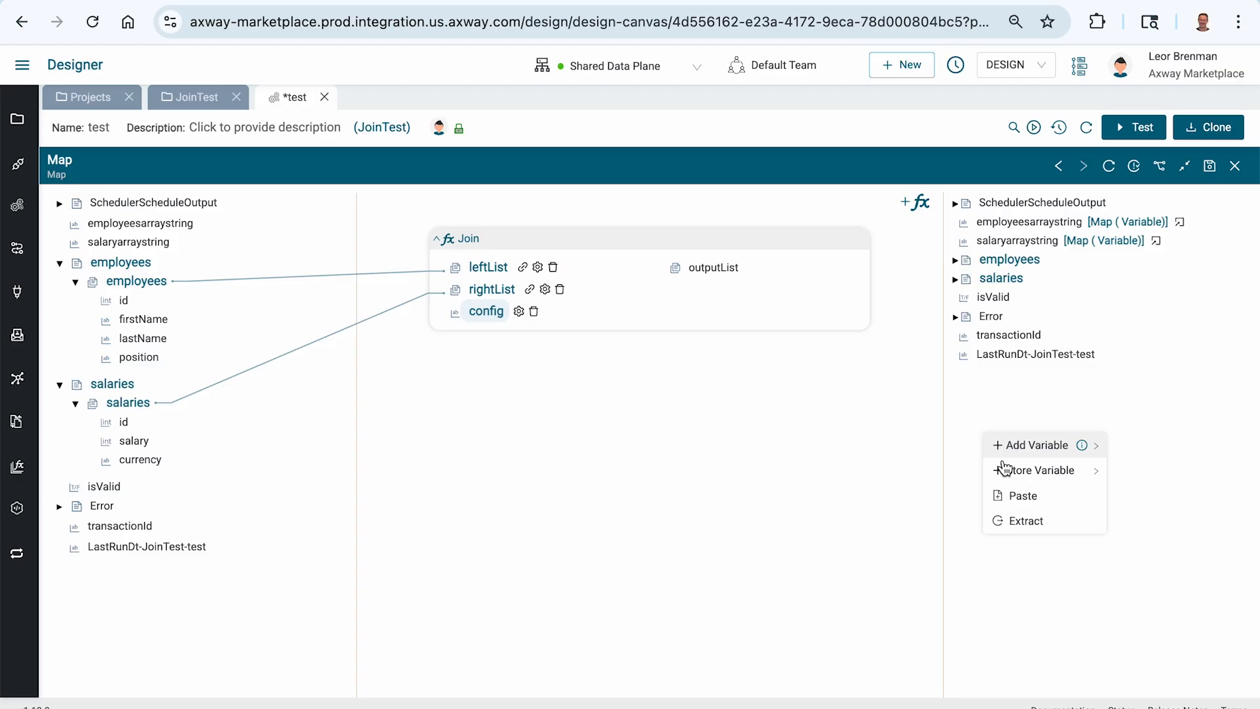
{"action": "left_click", "coordinate": [1004, 495]}
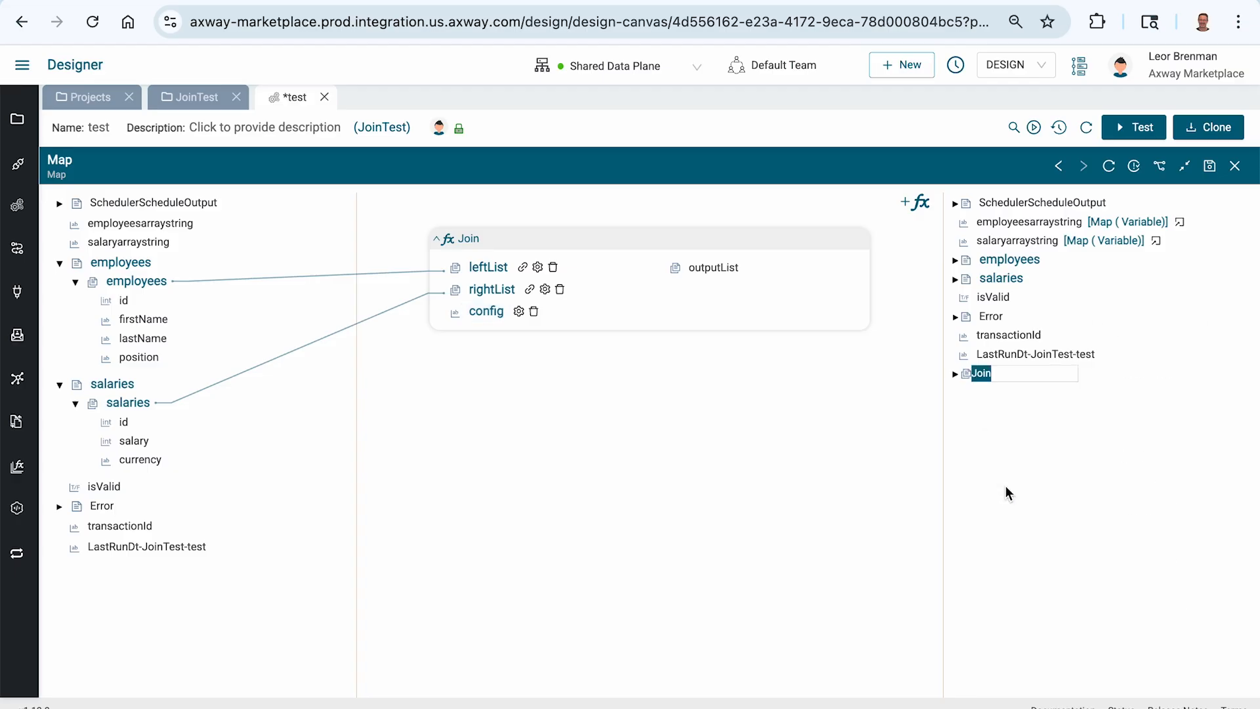
{"action": "type", "text": "joinedemployeesand"}
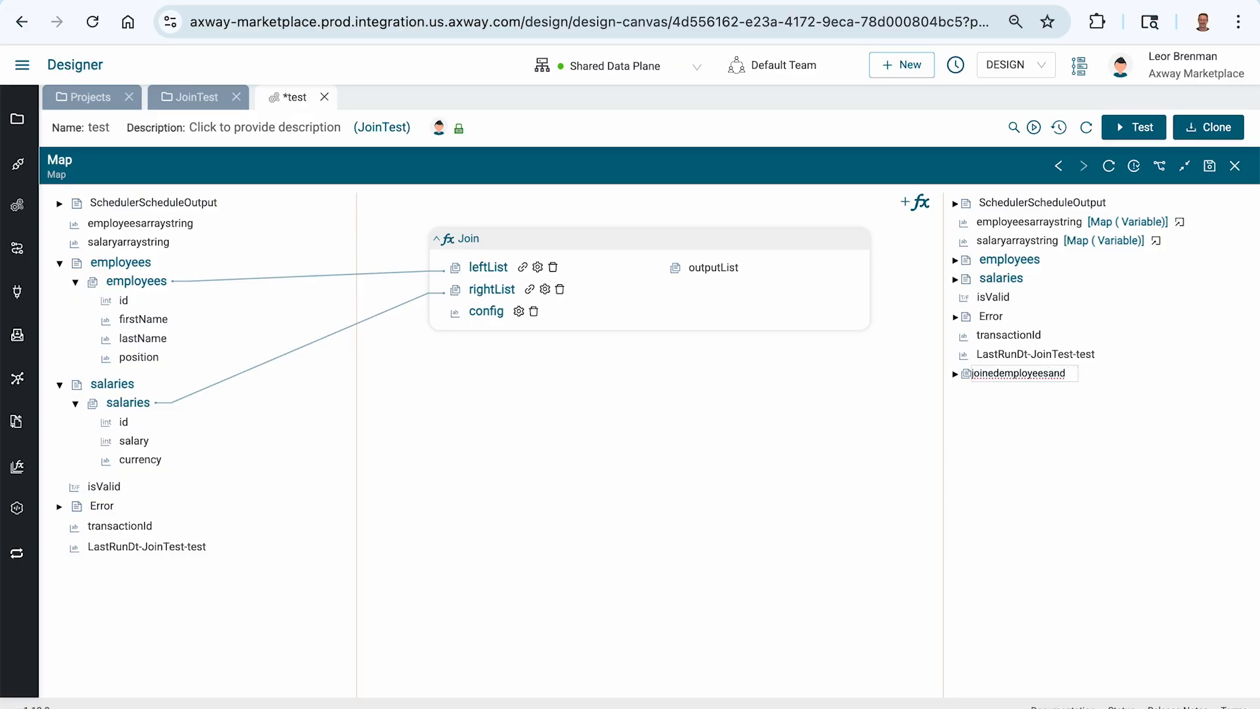
{"action": "type", "text": "salaries"}
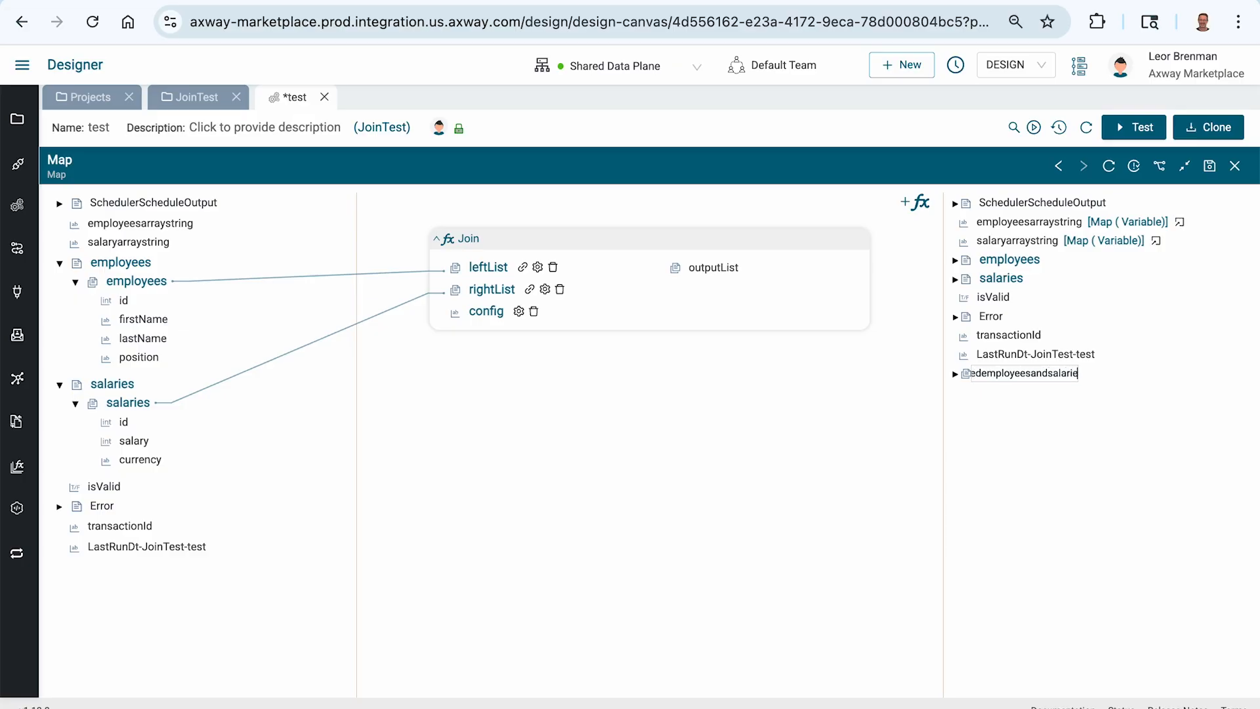
{"action": "key", "text": "Return"}
Map the Join function's outputList to joinedemployeesandsalaries, expand that variable's fields, and save the Map component
{"action": "left_click_drag", "start_coordinate": [727, 277], "coordinate": [999, 380]}
{"action": "left_click", "coordinate": [956, 375]}
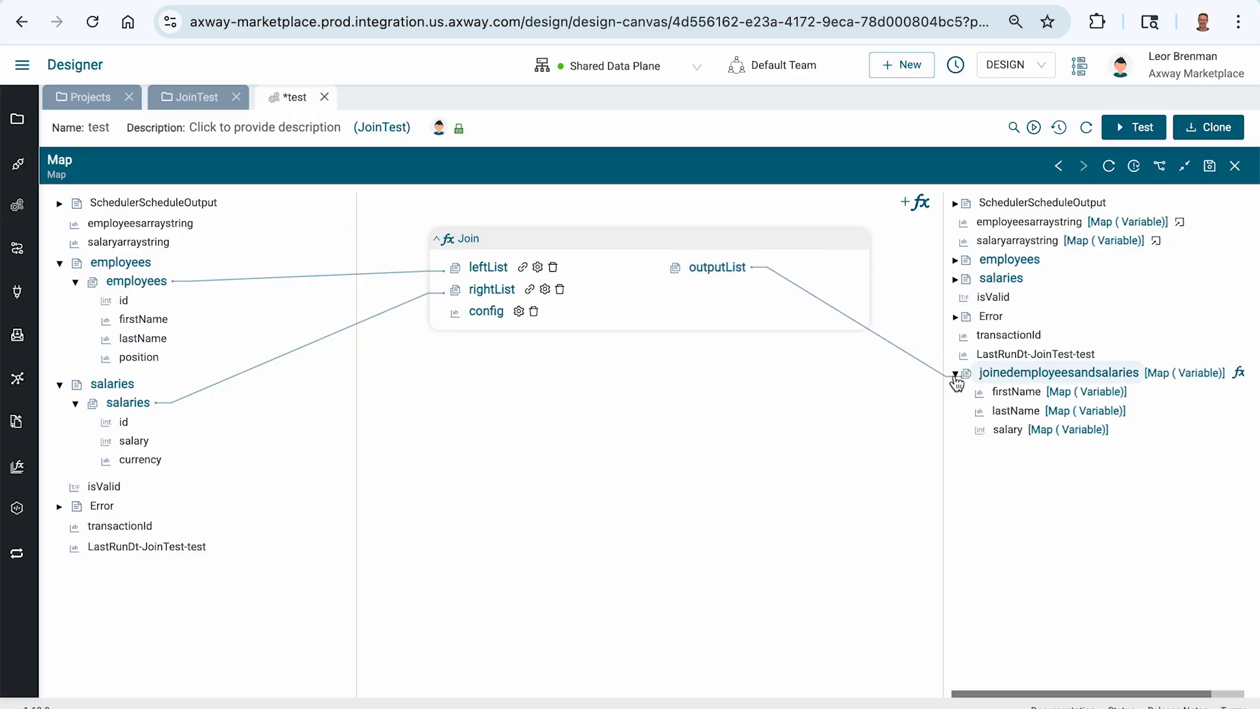
{"action": "left_click", "coordinate": [1211, 165]}
Run a test of the integration
{"action": "left_click", "coordinate": [1142, 128]}
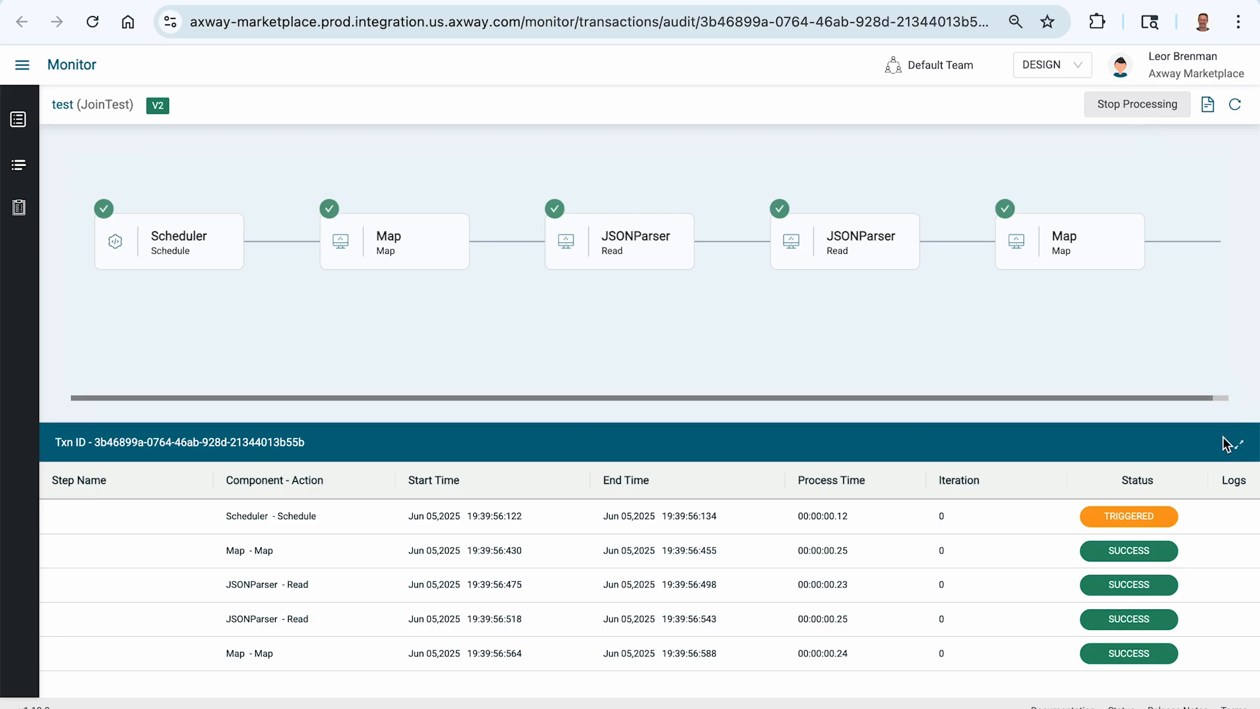
Open the transaction details of the last Map step and examine the first record of the employees array in its output
{"action": "left_click", "coordinate": [1238, 443]}
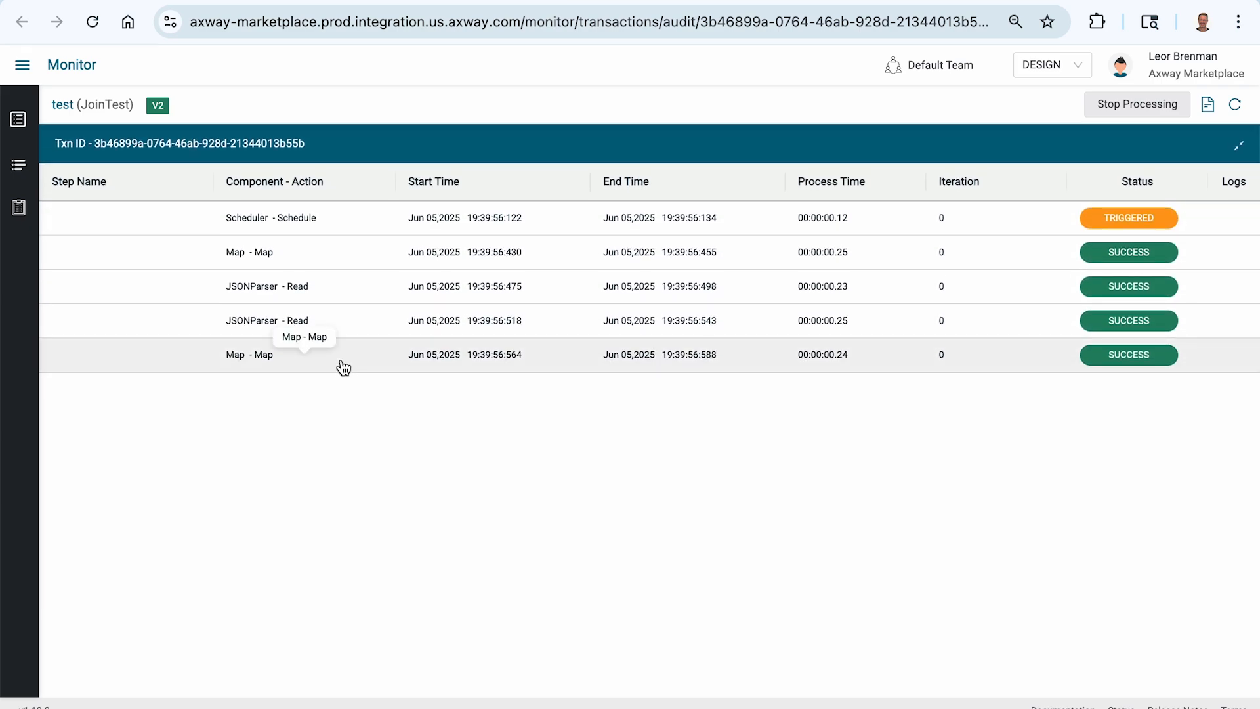
{"action": "left_click", "coordinate": [342, 366]}
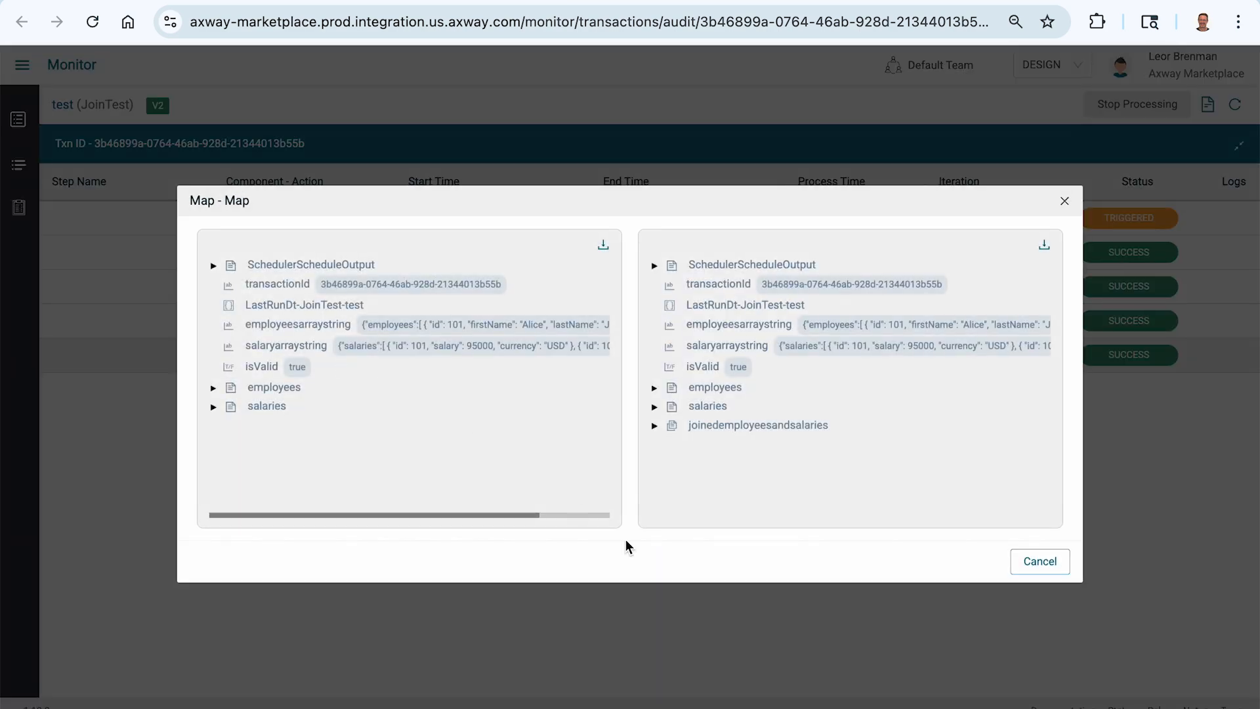
{"action": "left_click", "coordinate": [655, 389]}
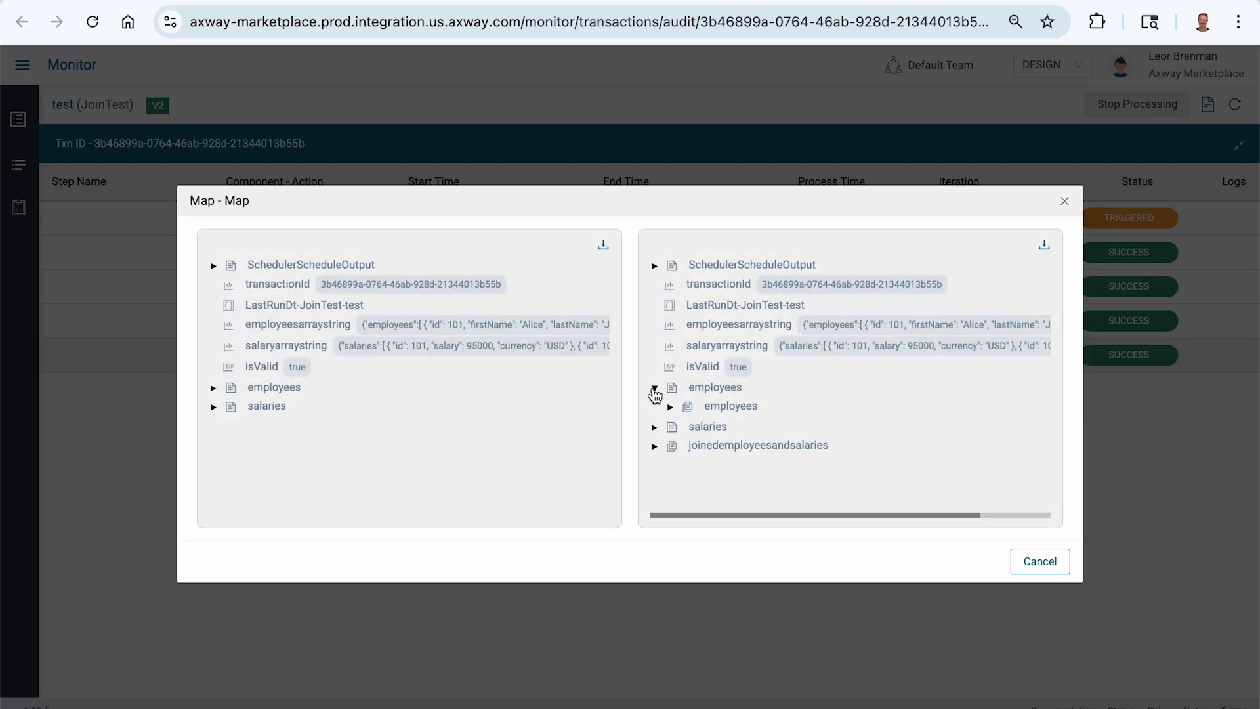
{"action": "left_click", "coordinate": [670, 406]}
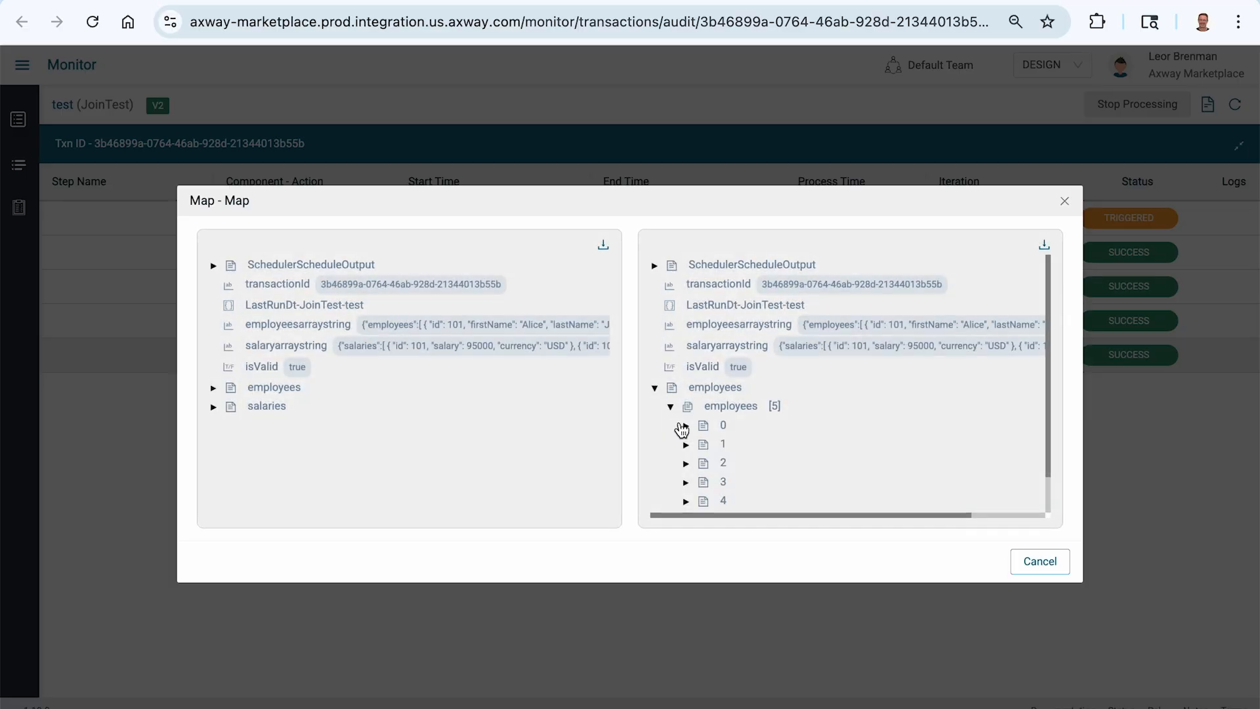
{"action": "scroll", "coordinate": [679, 427], "scroll_direction": "down", "scroll_amount": 1}
{"action": "left_click", "coordinate": [687, 386]}
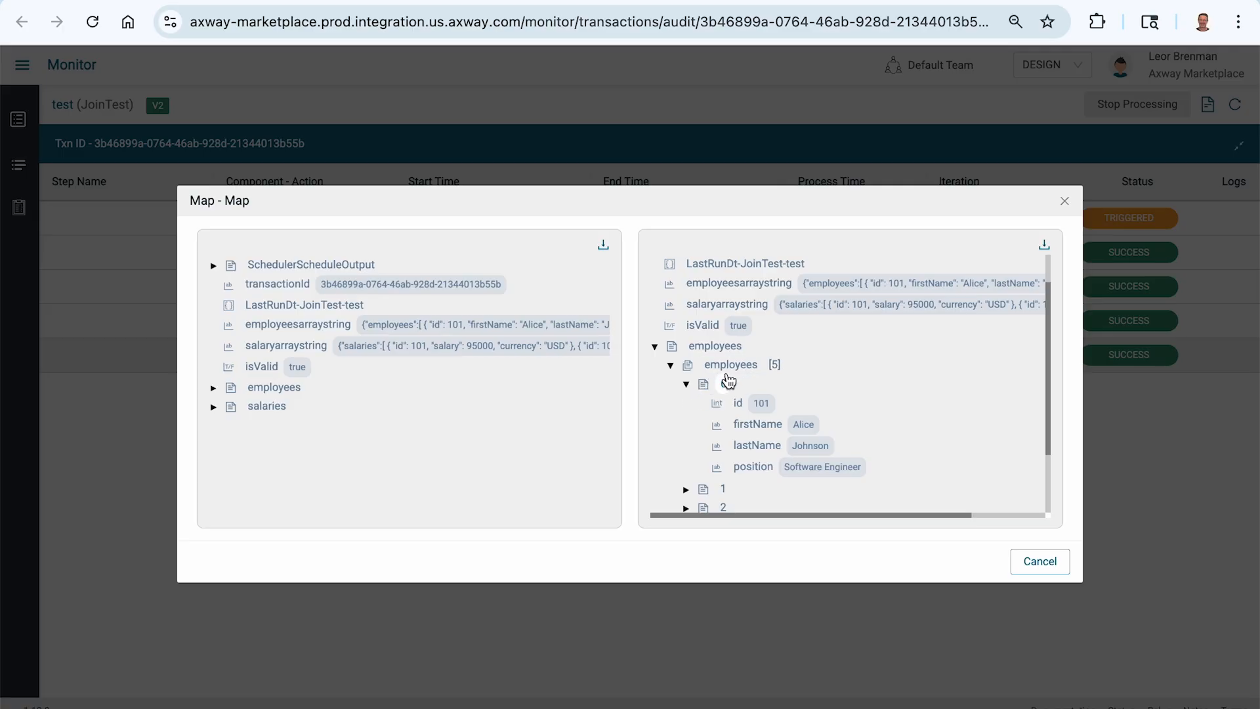
{"action": "left_click", "coordinate": [686, 384]}
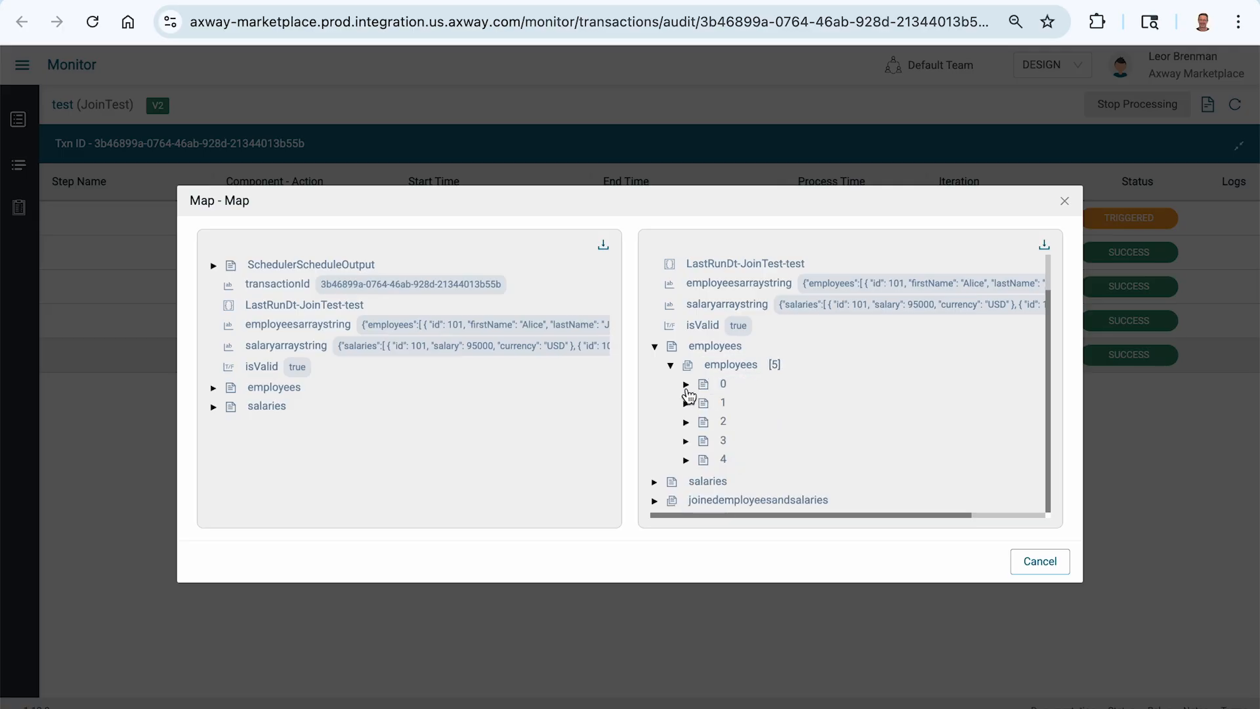
{"action": "left_click", "coordinate": [654, 347]}
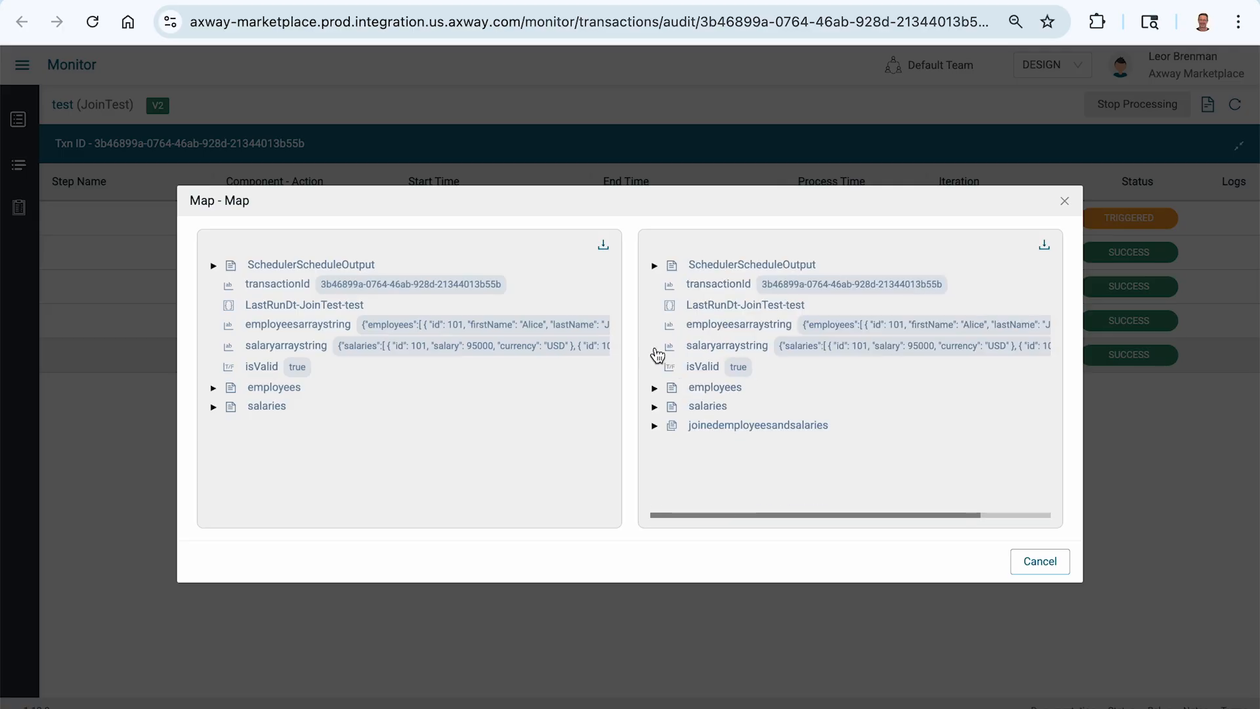
Examine the first record of the salaries array in the Map step's output, collapsing the array when done
{"action": "left_click", "coordinate": [654, 408]}
{"action": "left_click", "coordinate": [670, 426]}
{"action": "scroll", "coordinate": [755, 437], "scroll_direction": "down", "scroll_amount": 1}
{"action": "left_click", "coordinate": [686, 408]}
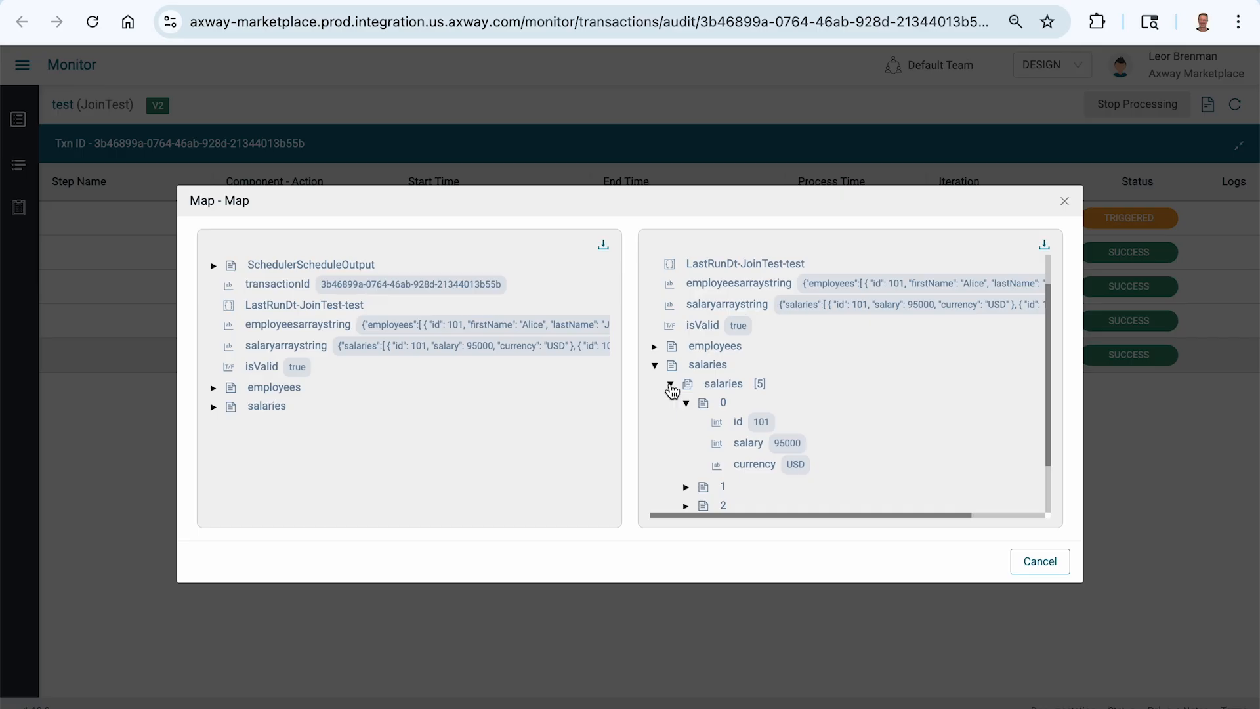
{"action": "left_click", "coordinate": [671, 386]}
{"action": "left_click", "coordinate": [654, 407]}
Examine the first and last records of joinedemployeesandsalaries in the Map output and close the step details
{"action": "left_click", "coordinate": [654, 426]}
{"action": "scroll", "coordinate": [847, 394], "scroll_direction": "down", "scroll_amount": 1}
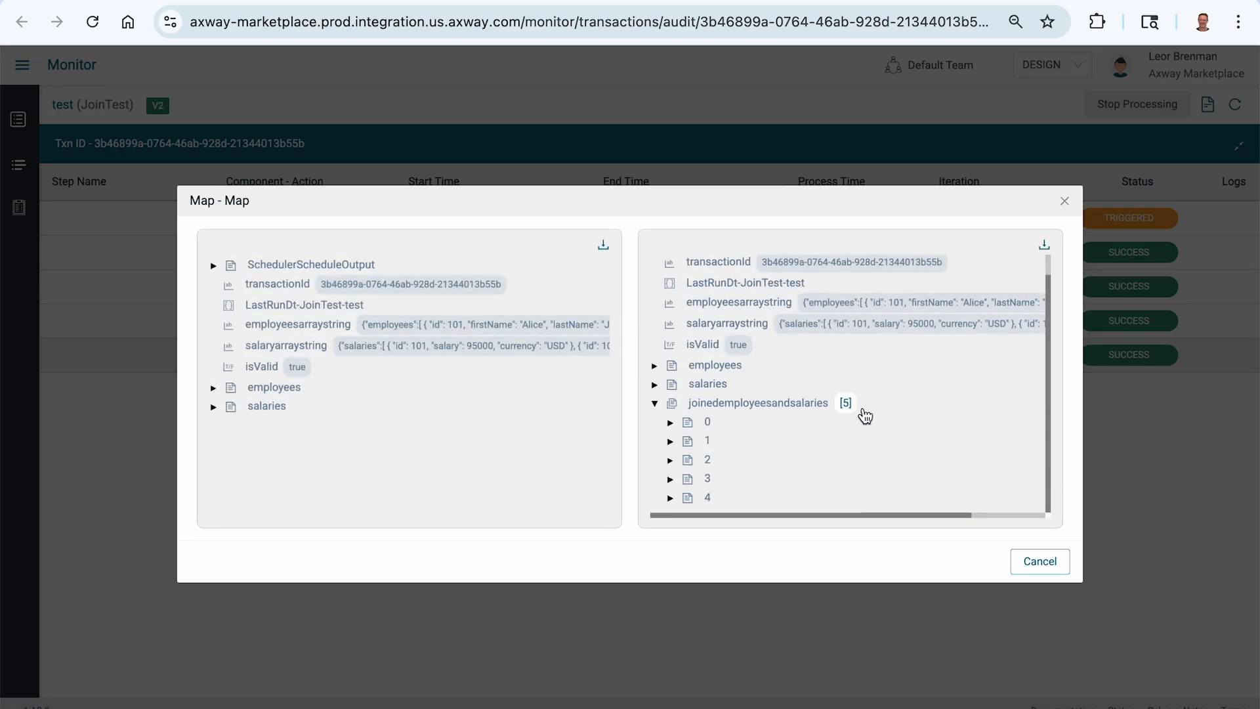
{"action": "left_click", "coordinate": [670, 422]}
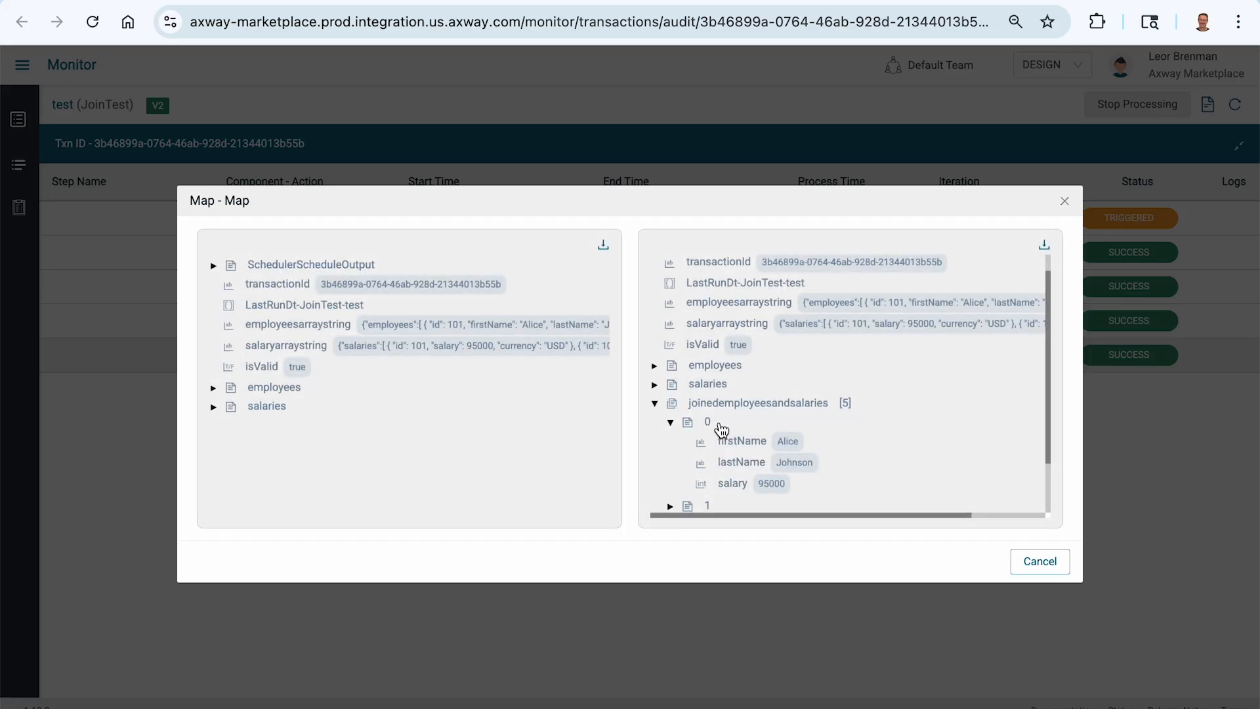
{"action": "scroll", "coordinate": [722, 430], "scroll_direction": "down", "scroll_amount": 1}
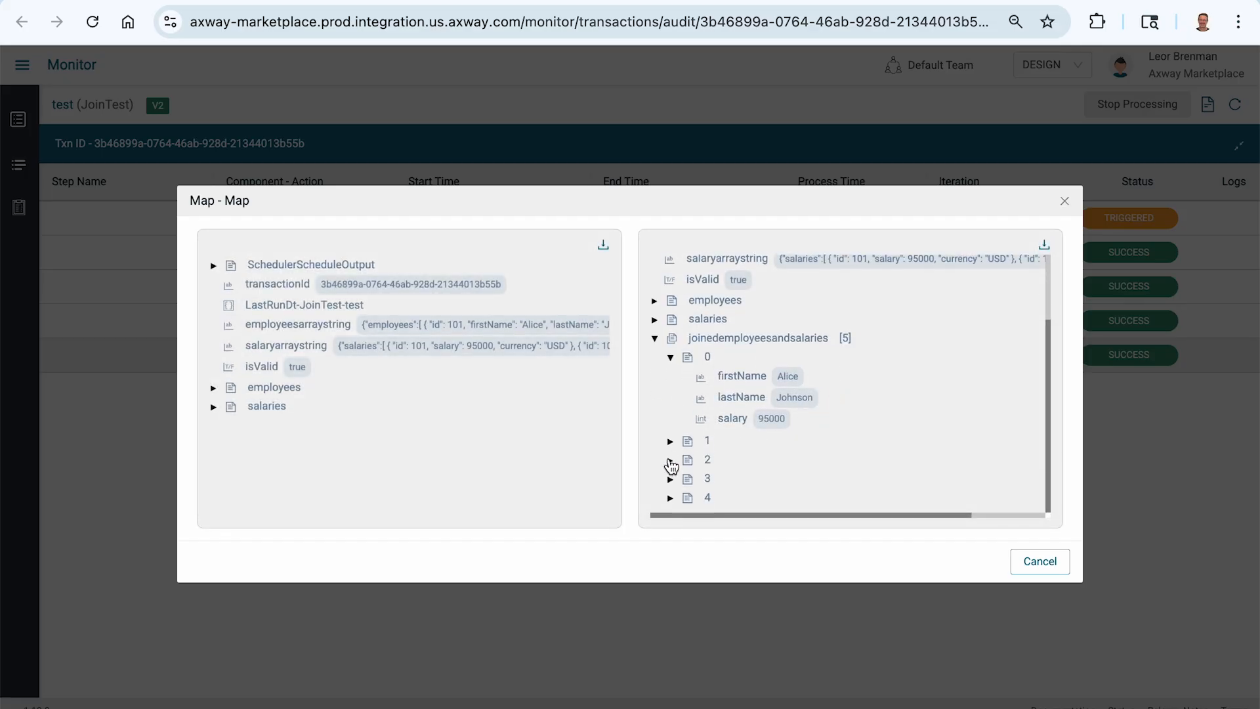
{"action": "left_click", "coordinate": [670, 498]}
{"action": "scroll", "coordinate": [791, 441], "scroll_direction": "down", "scroll_amount": 1}
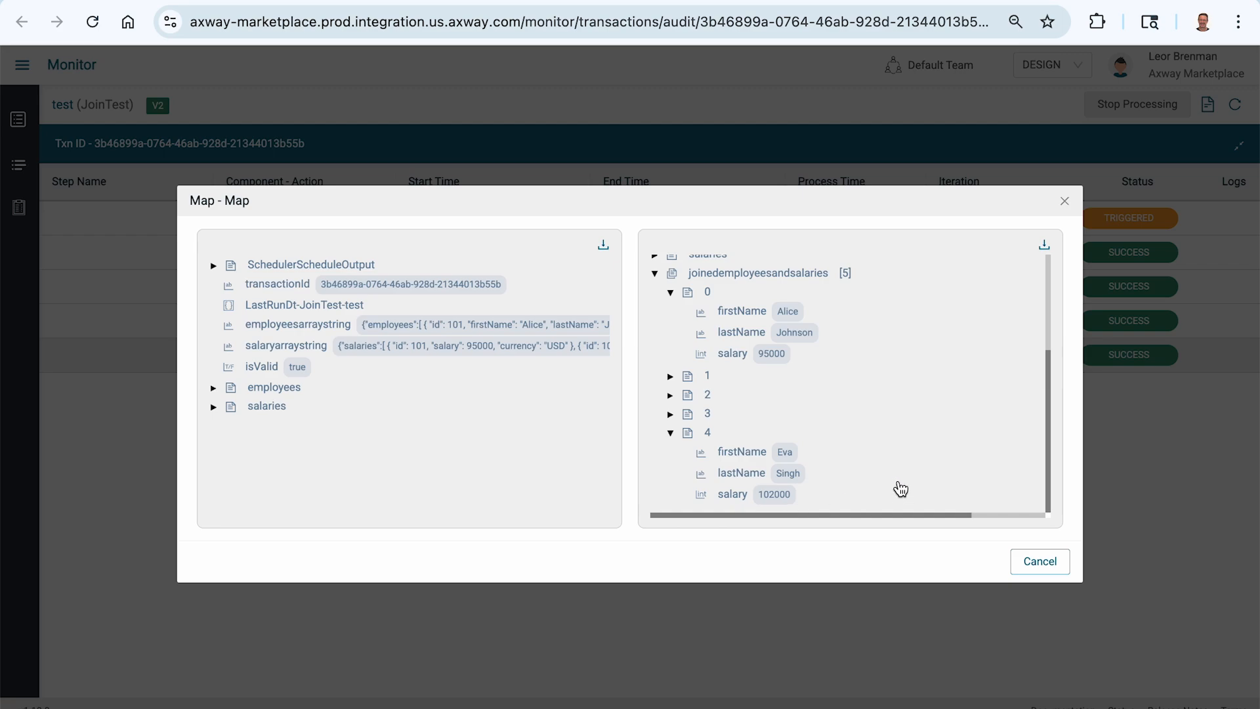
{"action": "left_click", "coordinate": [1036, 560]}
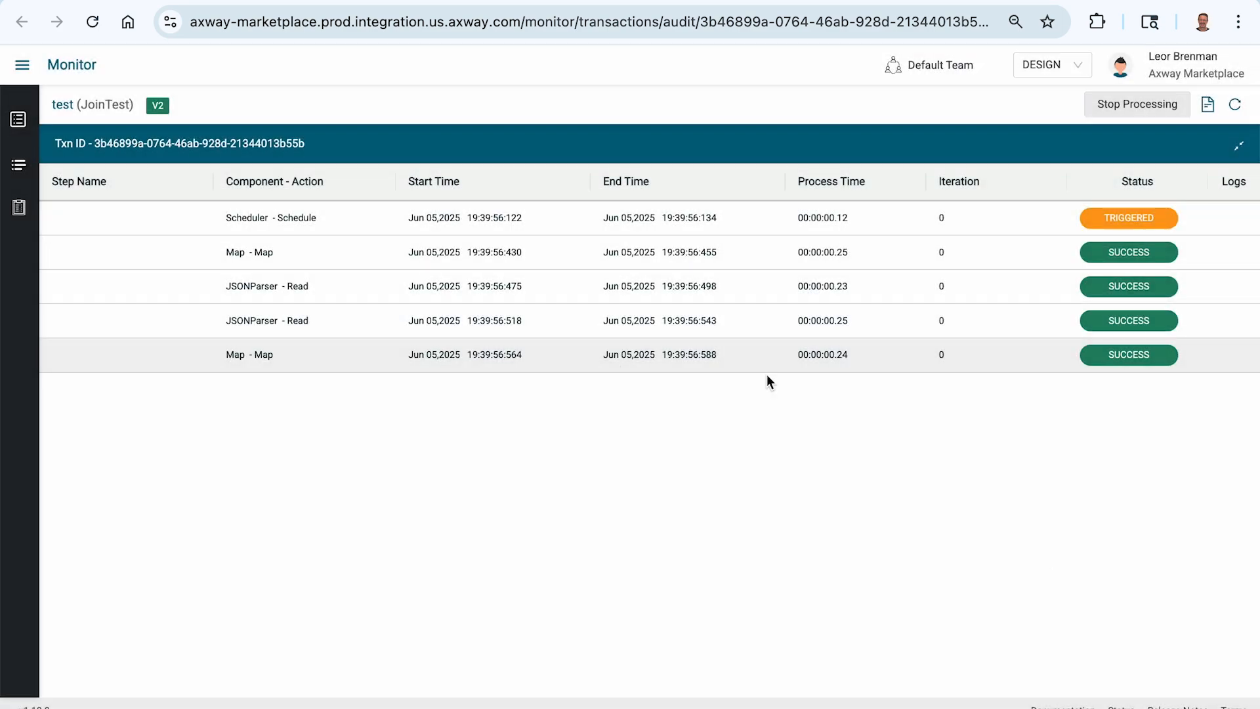